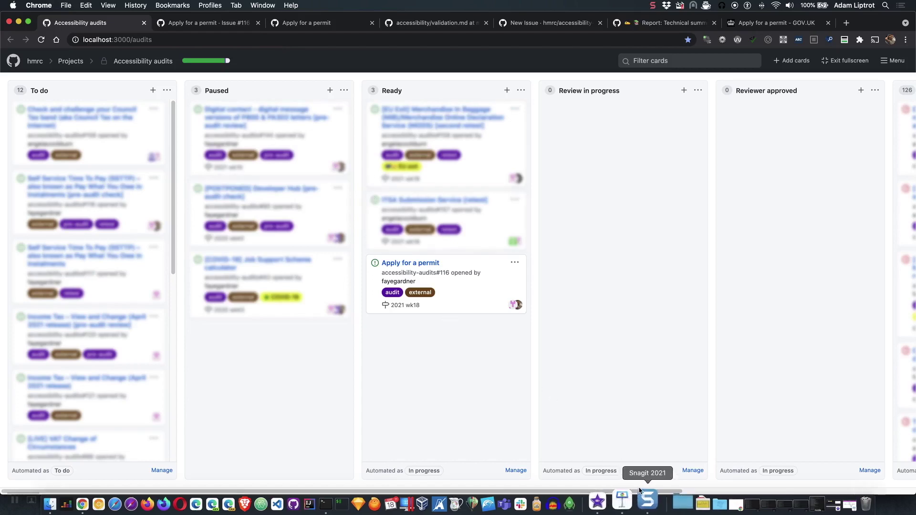
Review the Apply for a permit issue, and on its audit activity board move the Check code and Keyboard-only cards to In progress
left_click_drag(671, 491, 543, 479)
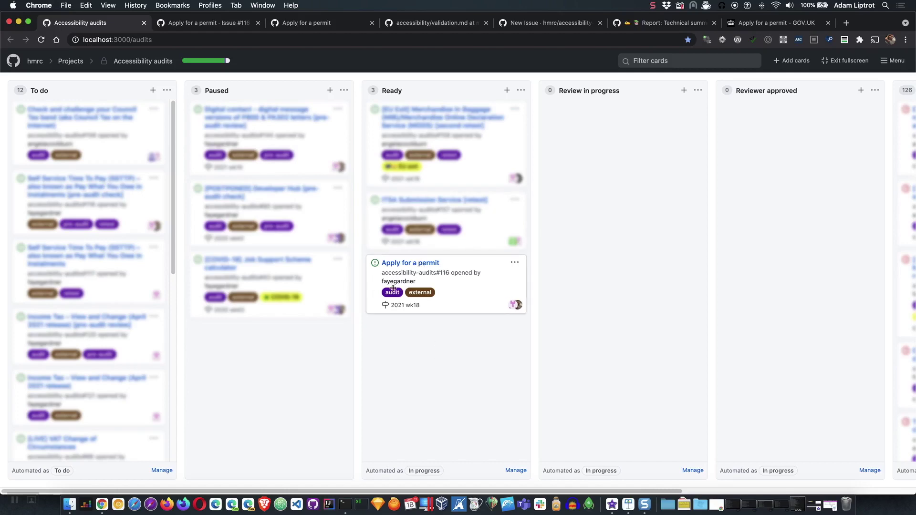
left_click(228, 24)
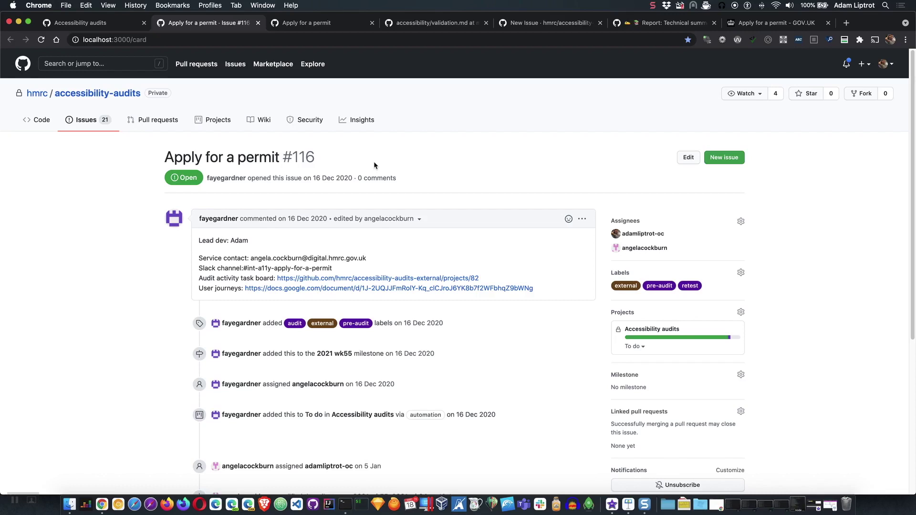
left_click(335, 24)
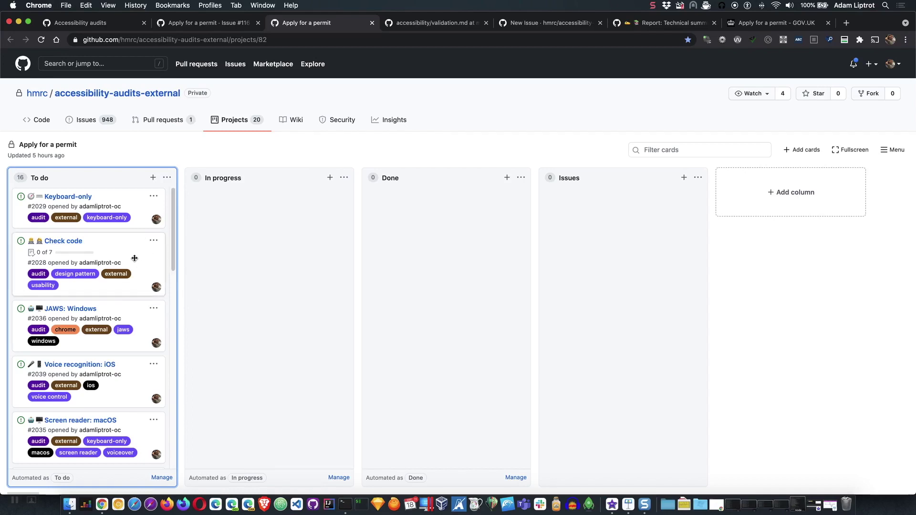
left_click_drag(134, 258, 298, 227)
left_click_drag(105, 198, 285, 273)
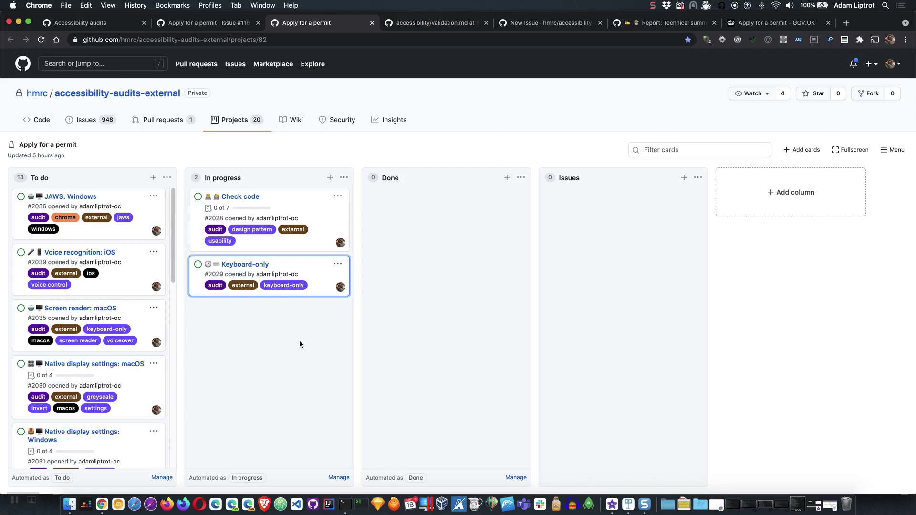
Switch to the GOV.UK Apply for a permit page and open the developer tools console
left_click(768, 24)
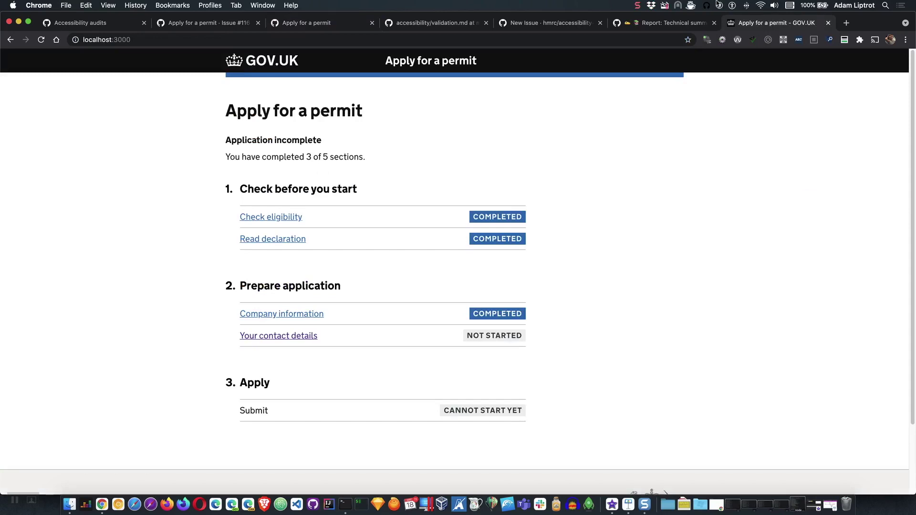
right_click(512, 136)
left_click(537, 292)
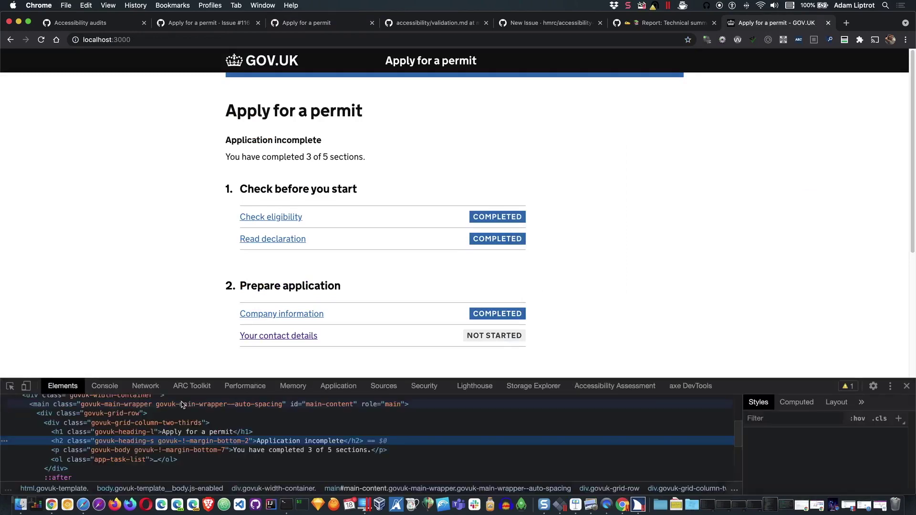
left_click(108, 386)
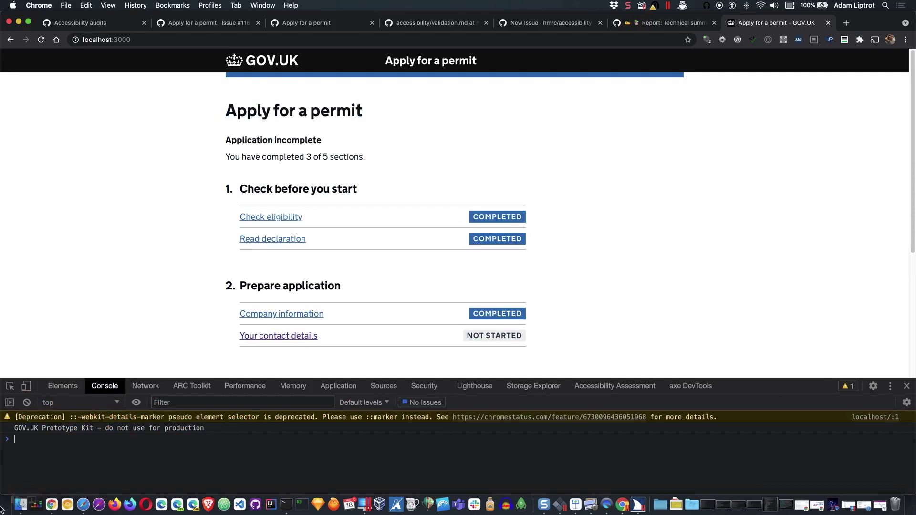
left_click(104, 438)
Run the HTML validation extension on the Apply for a permit page and expand its console report to read the individual messages
left_click(752, 43)
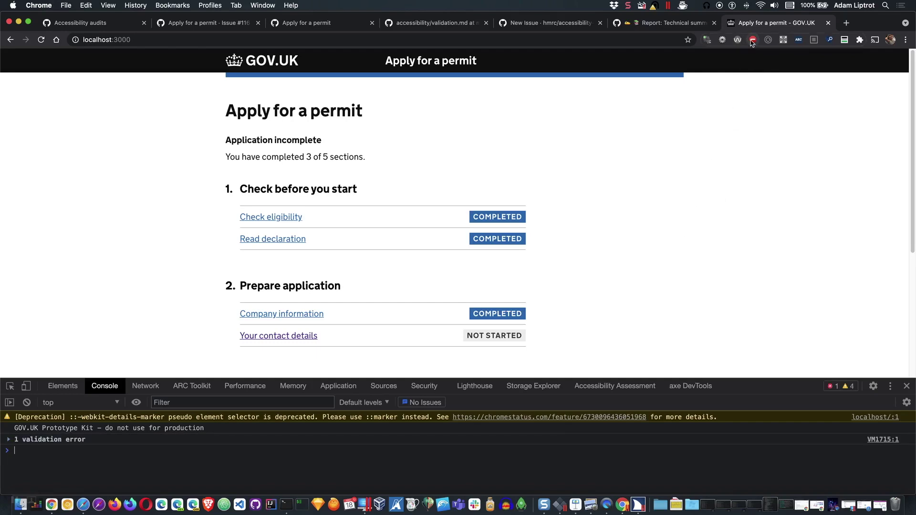
left_click(9, 439)
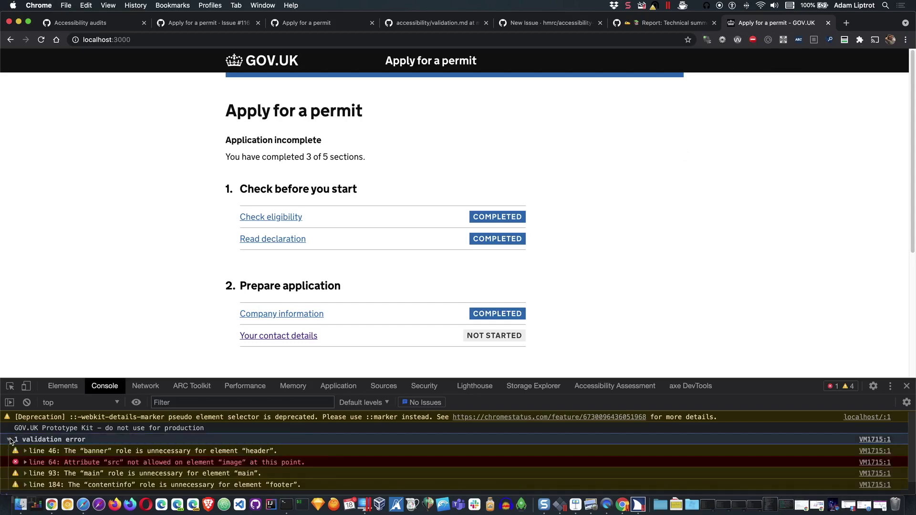
scroll(174, 458, "down", 1)
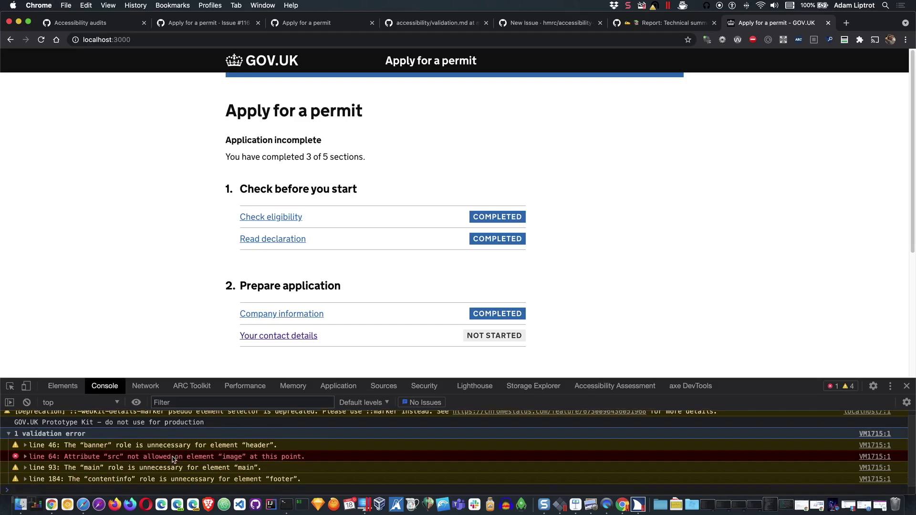
scroll(174, 458, "down", 1)
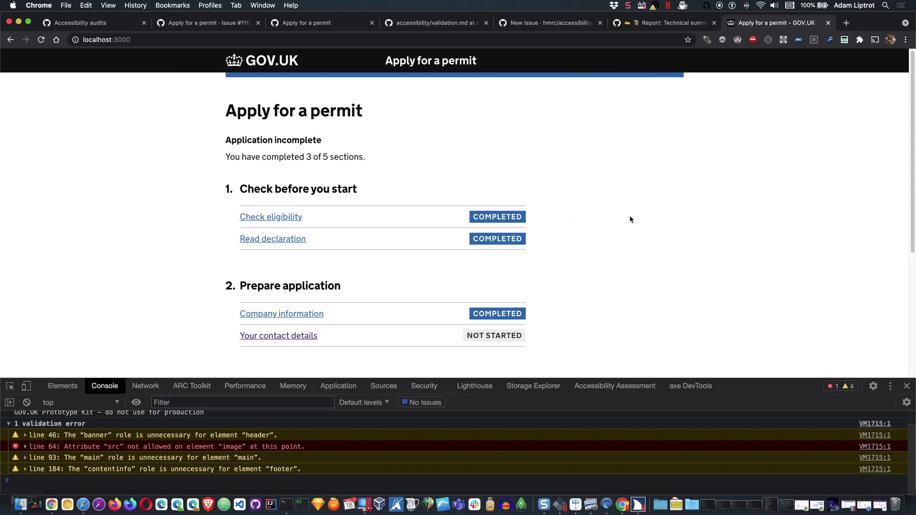
scroll(629, 219, "down", 1)
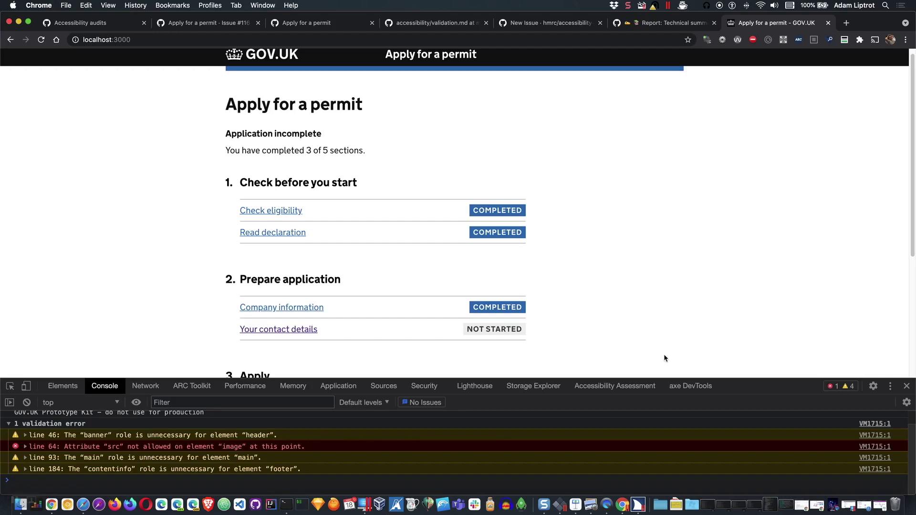
Scan the whole page with axe DevTools, enlarging the developer tools area to show the issue summary
left_click(677, 387)
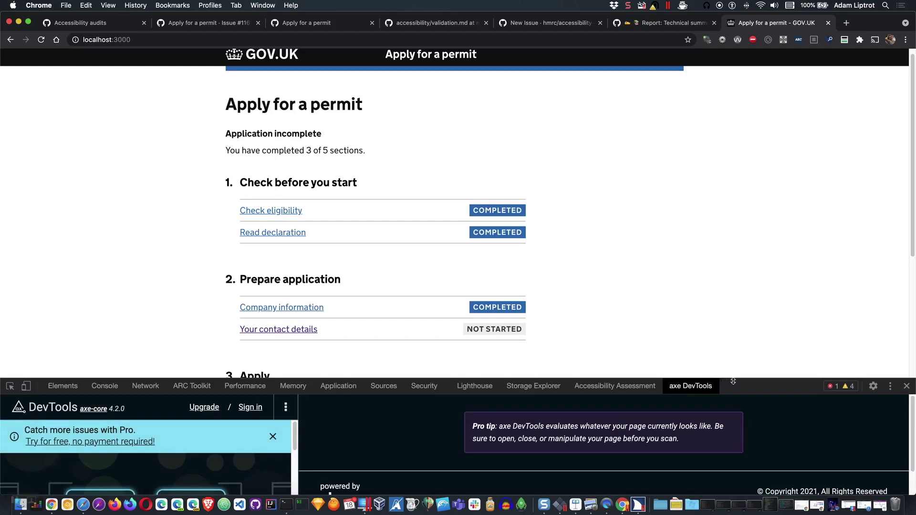
left_click_drag(729, 379, 739, 307)
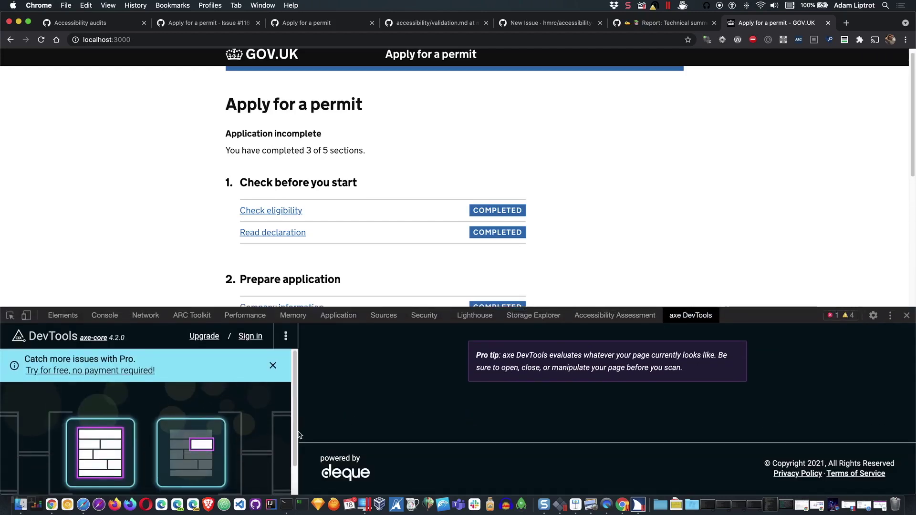
left_click(119, 443)
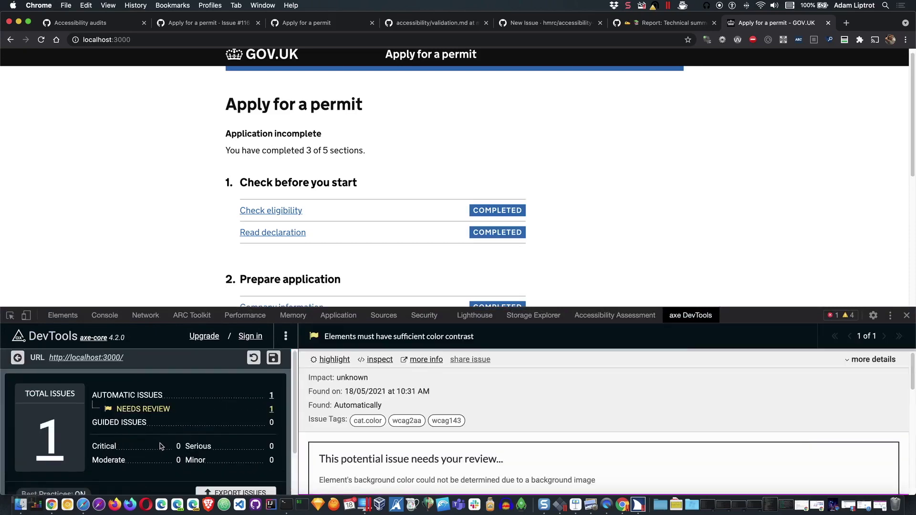
scroll(161, 446, "down", 3)
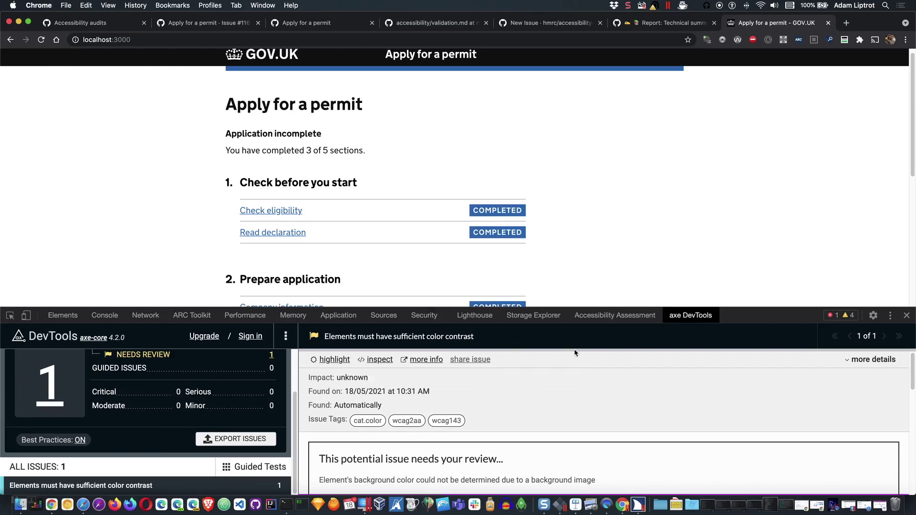
Examine the axe color contrast issue's details against the flagged element in the page footer, and close the developer tools
scroll(645, 219, "down", 2)
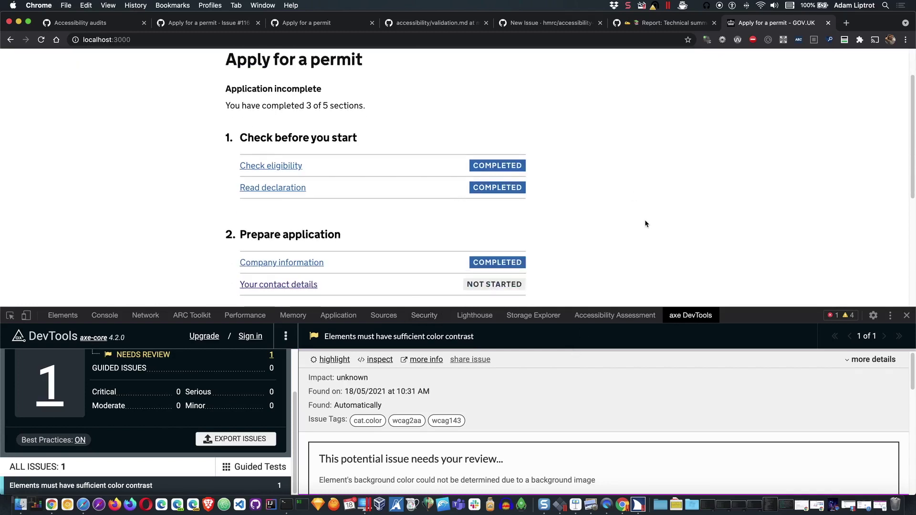
scroll(508, 417, "down", 5)
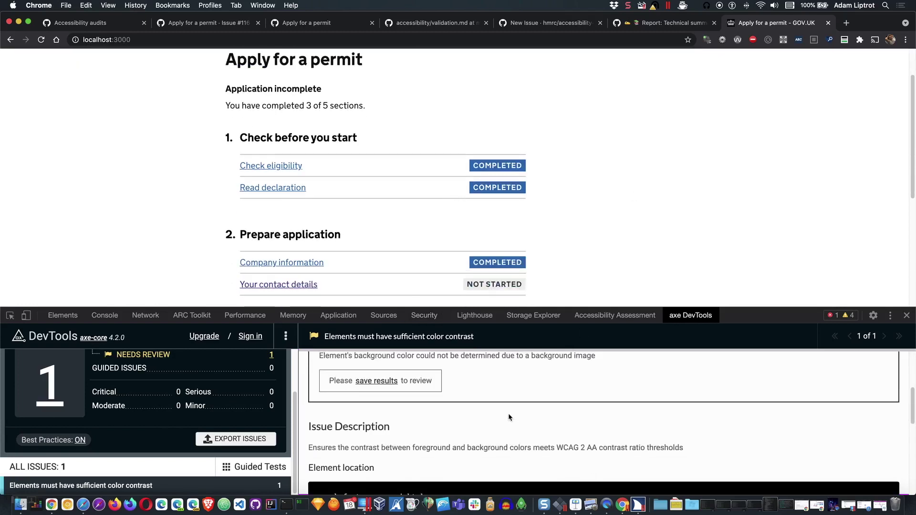
scroll(508, 417, "down", 3)
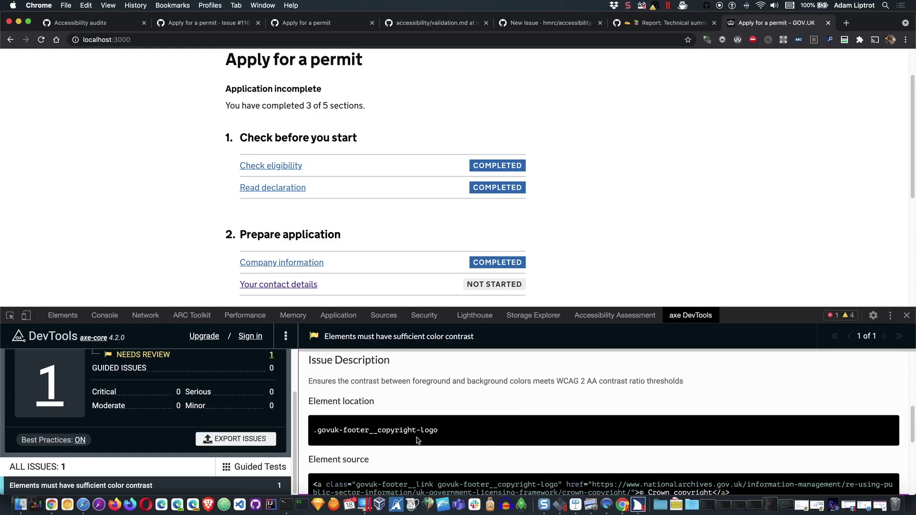
scroll(812, 129, "down", 5)
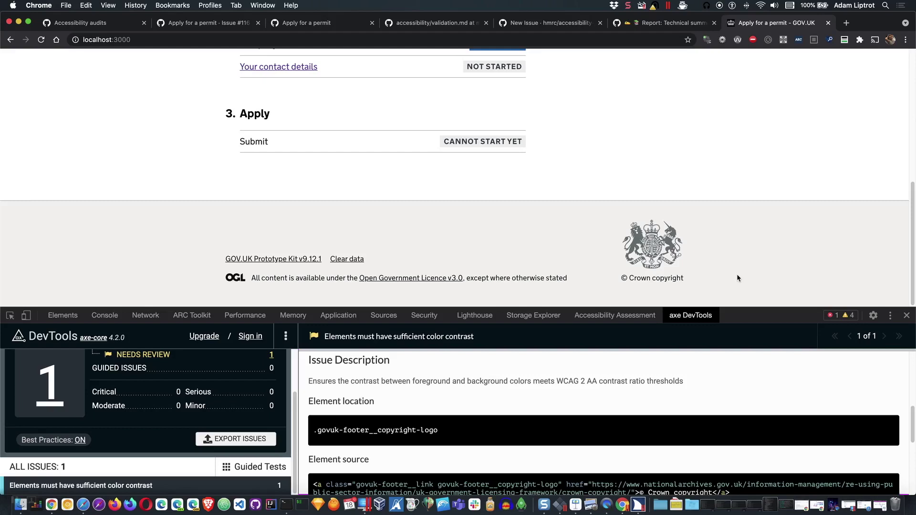
key("Home")
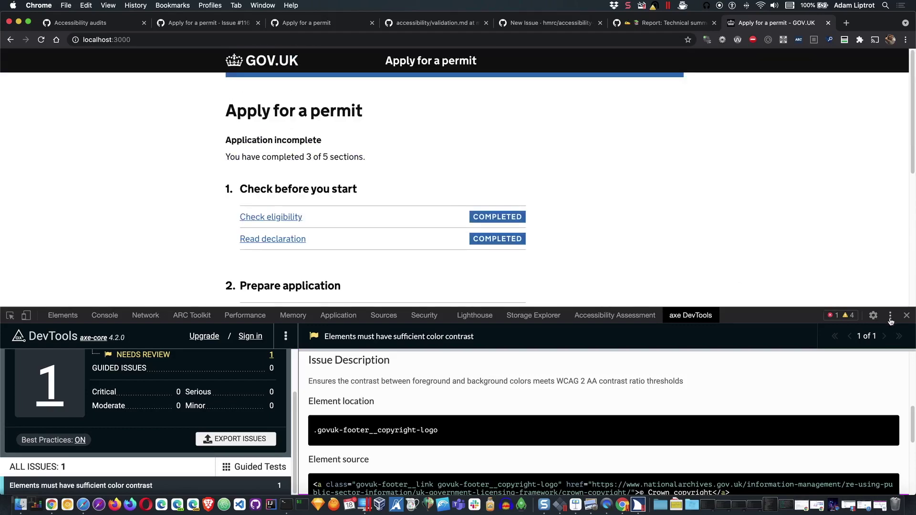
left_click(905, 315)
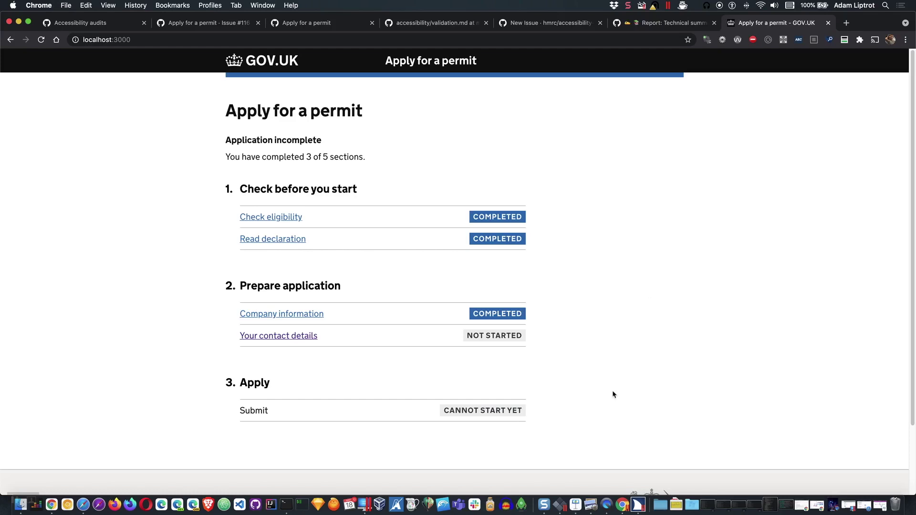
Check the task list page's mobile layout in iPhone X device emulation, and return to the desktop view without developer tools
right_click(552, 158)
left_click(581, 315)
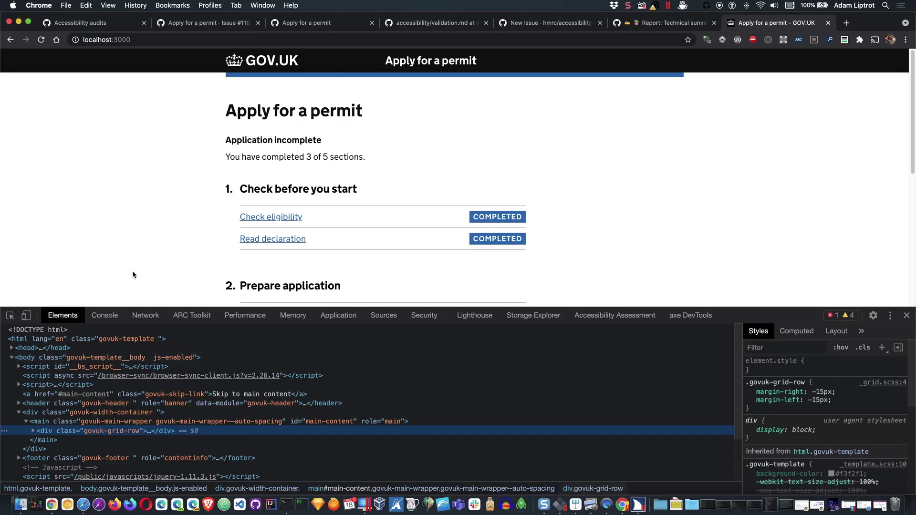
left_click(28, 316)
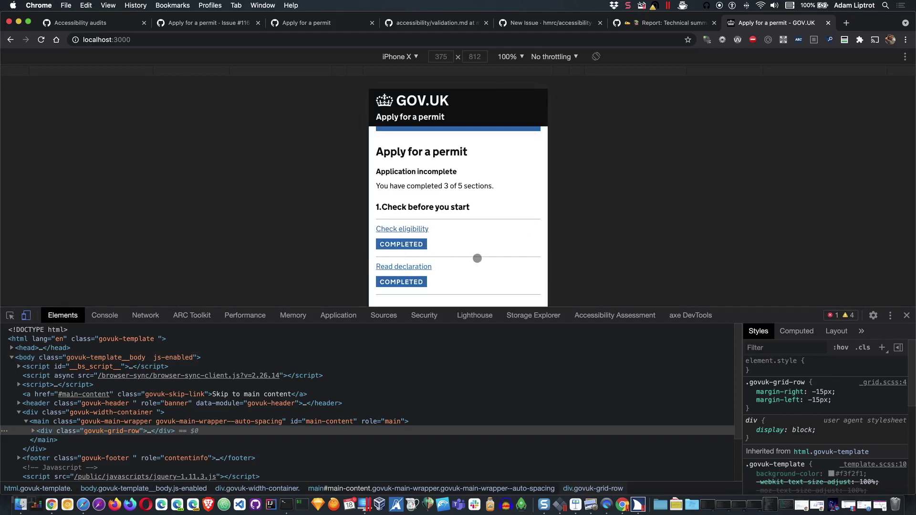
scroll(478, 258, "down", 5)
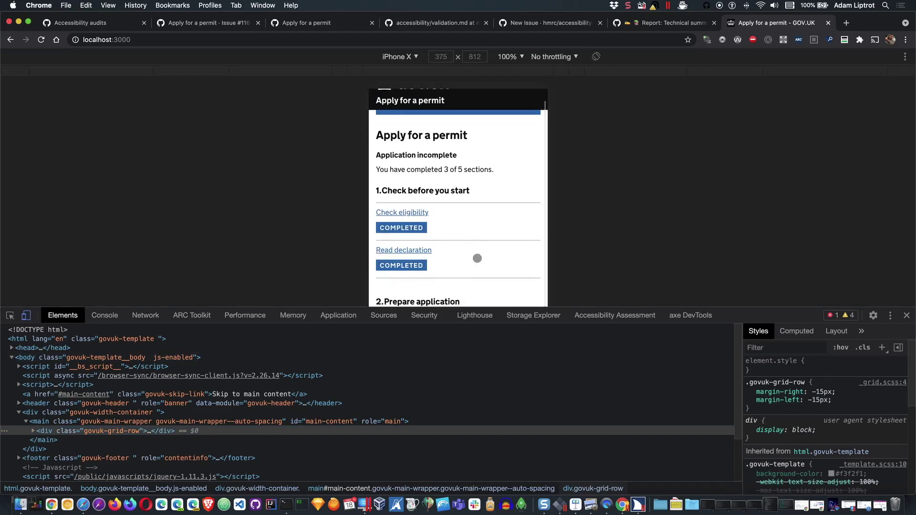
scroll(477, 258, "down", 2)
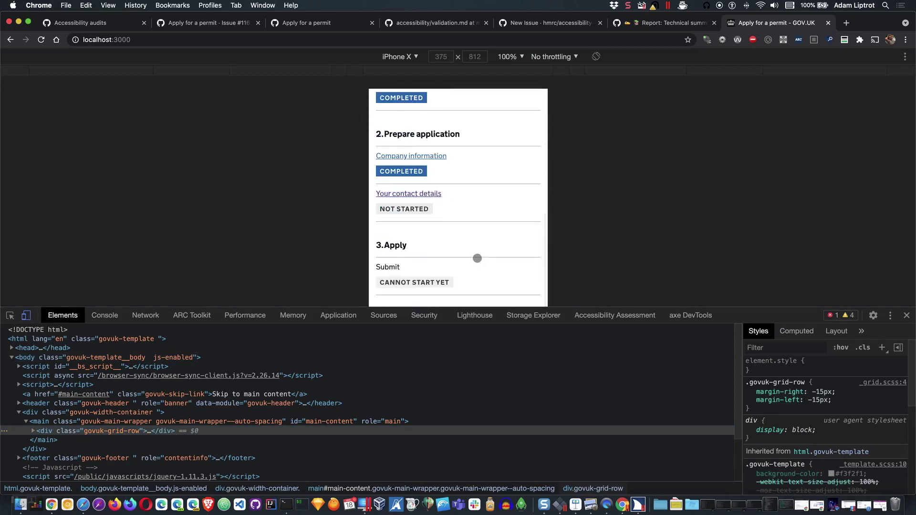
scroll(477, 258, "up", 7)
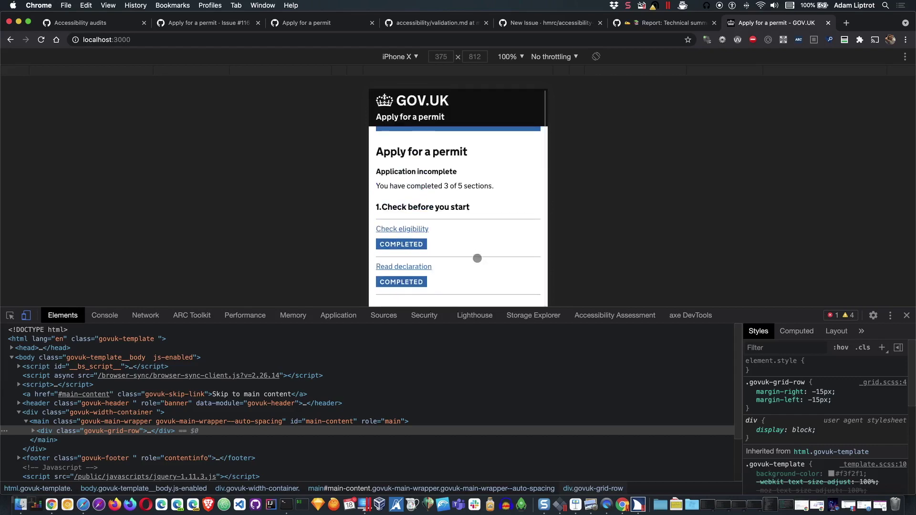
left_click(26, 315)
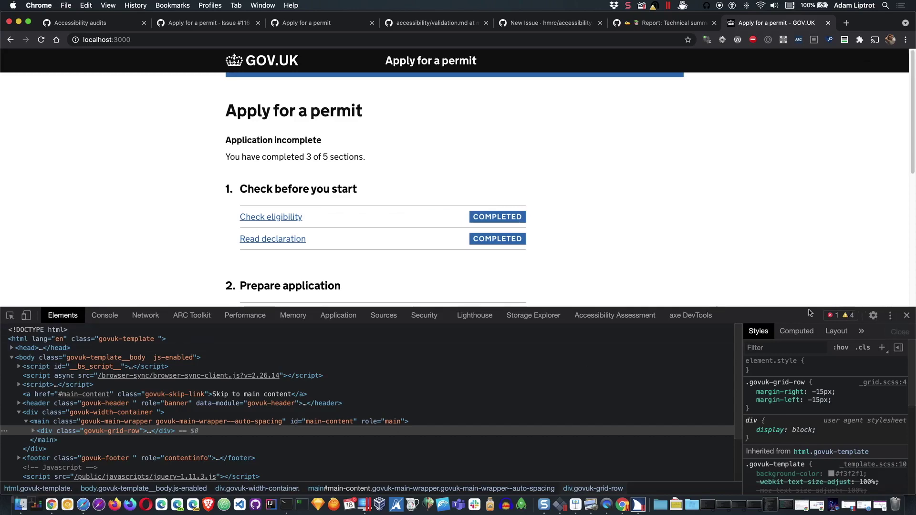
left_click(905, 316)
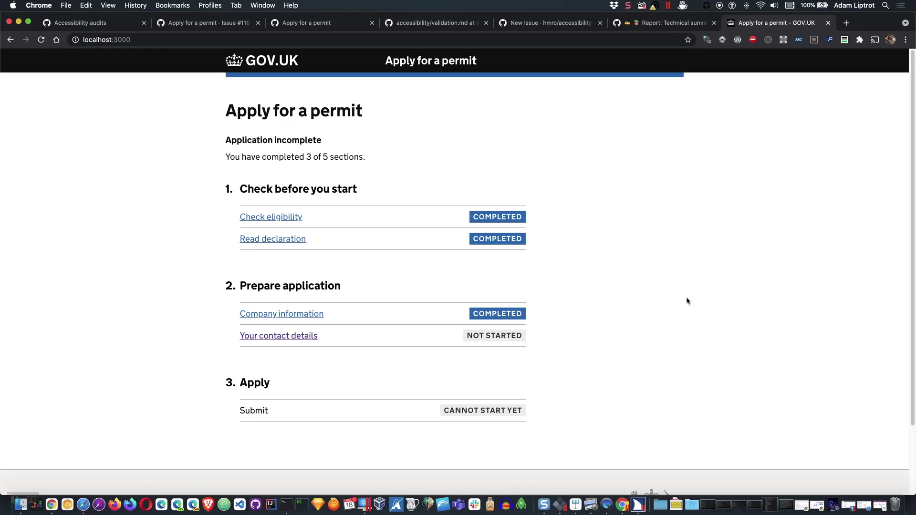
Reload the page and check keyboard focus from the skip link forward to Check eligibility and back to the skip link
left_click(41, 39)
key("Tab")
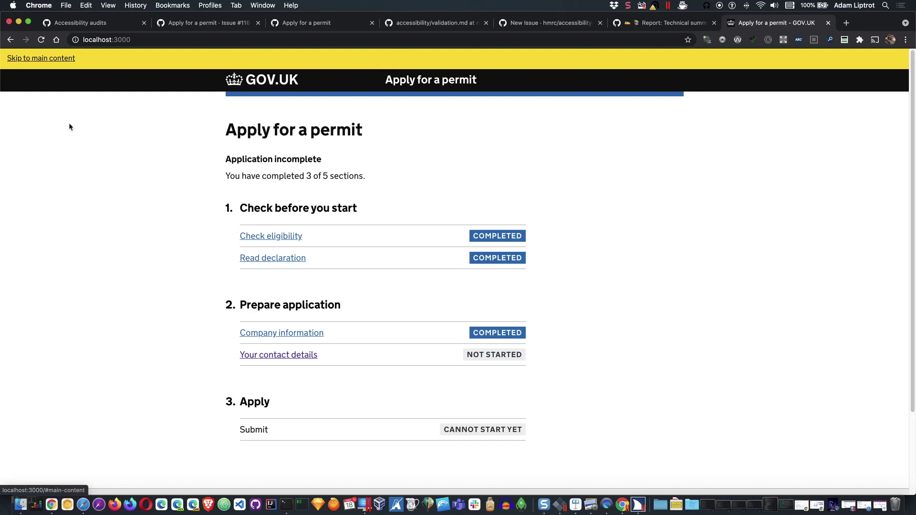
key("Tab")
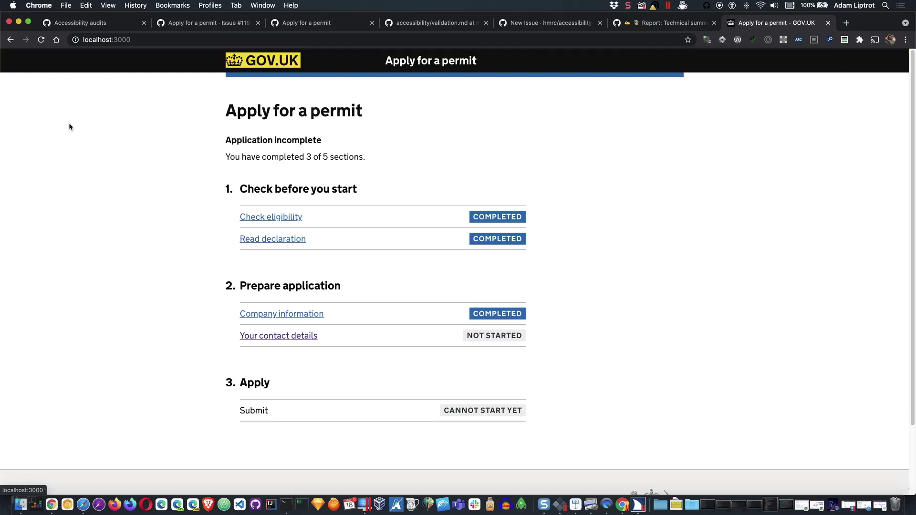
key("Tab")
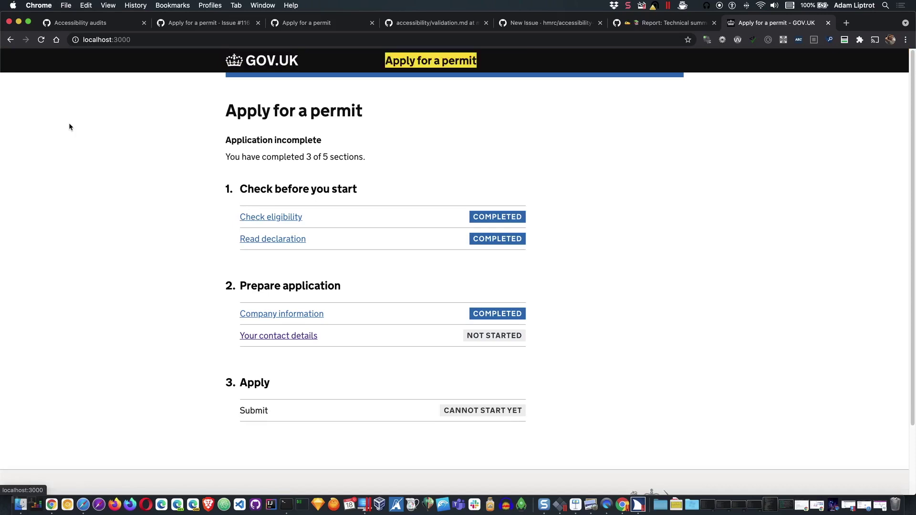
key("Tab")
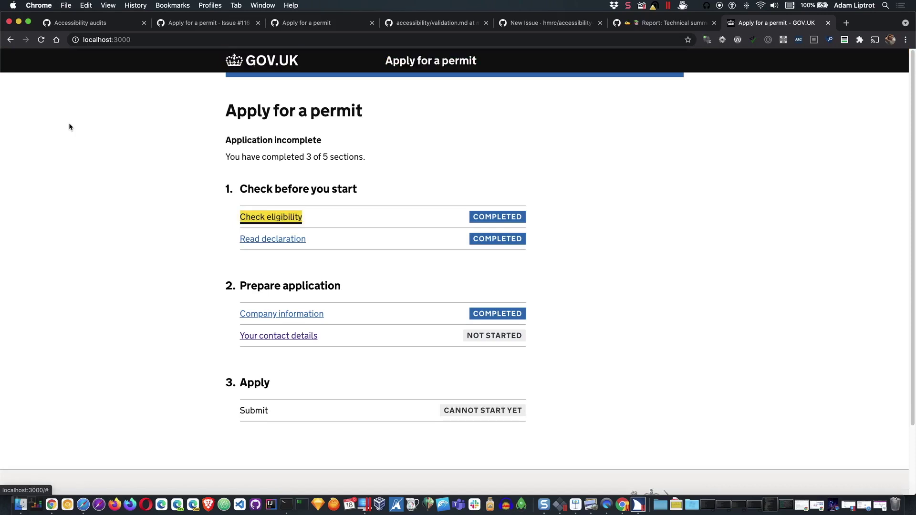
key("shift+Tab")
key("shift+Tab")
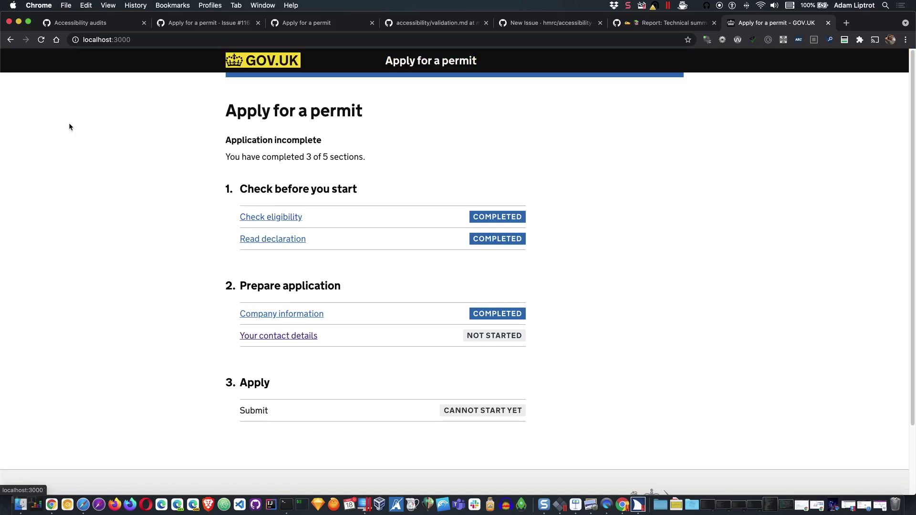
key("shift+Tab")
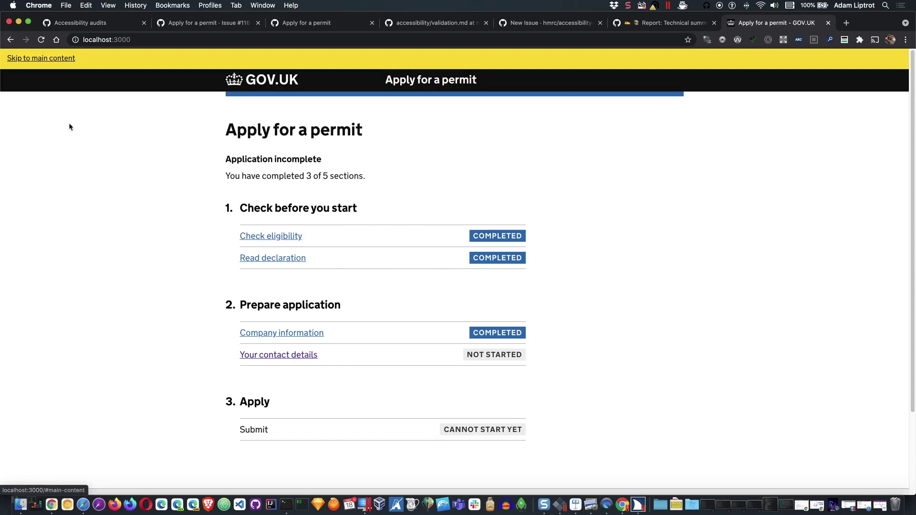
Activate the skip link and check keyboard focus from Check eligibility through the task links to the footer's GOV.UK Prototype Kit link
key("Return")
key("Tab")
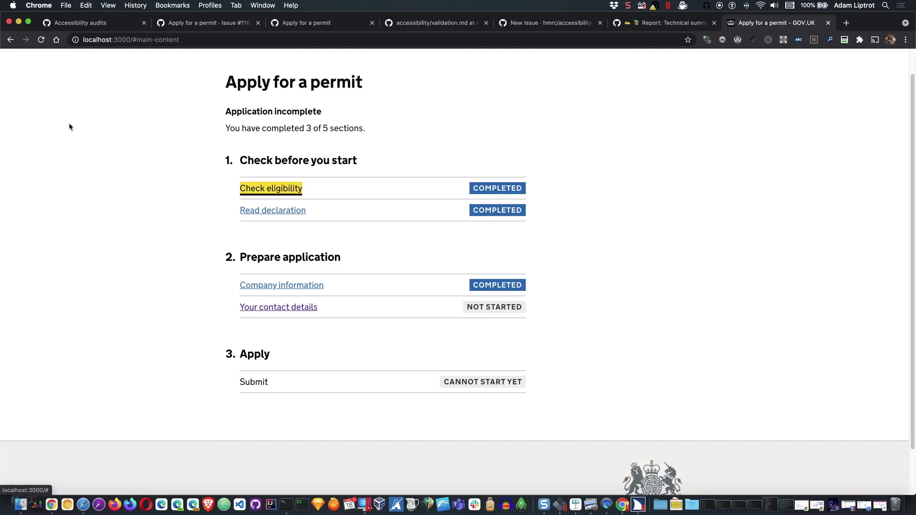
key("Tab")
key("Tab")
key("Tab")
key("Tab")
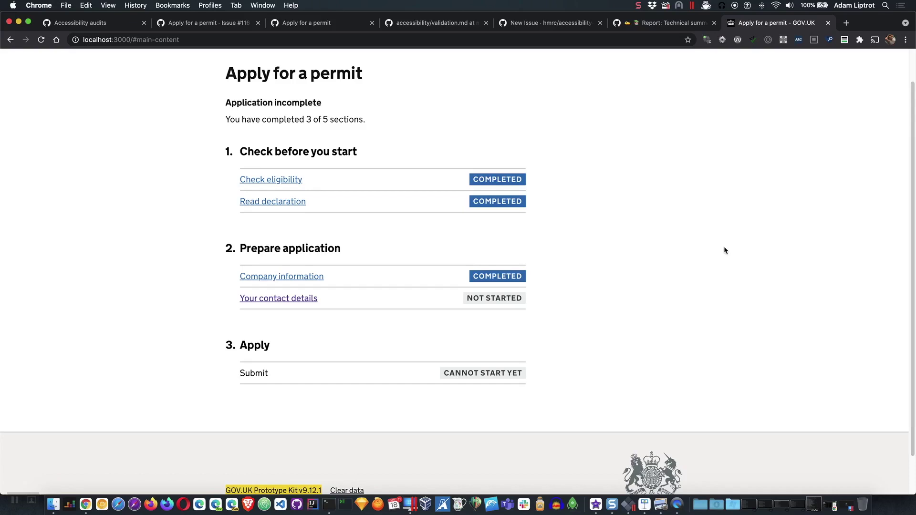
Run all Pattern Checker checks on the task list page, and view the extension's individual check settings before closing it
left_click(844, 44)
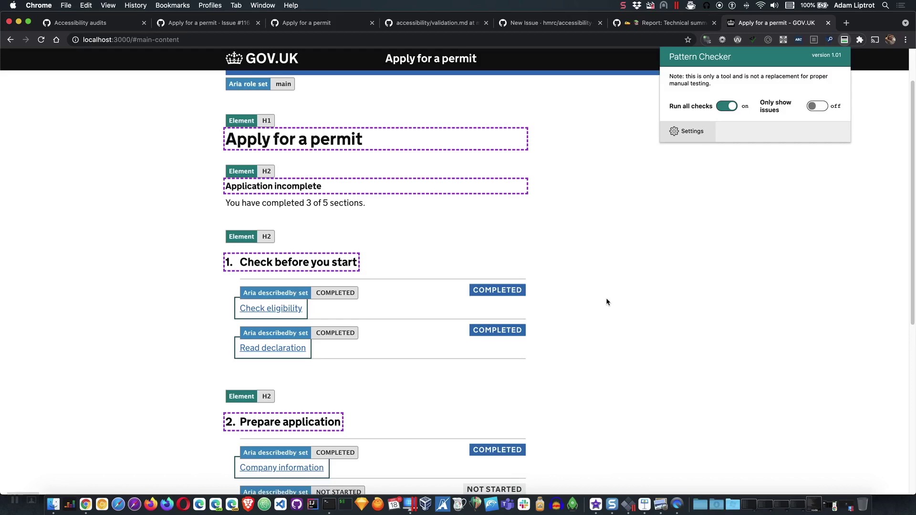
scroll(593, 280, "down", 1)
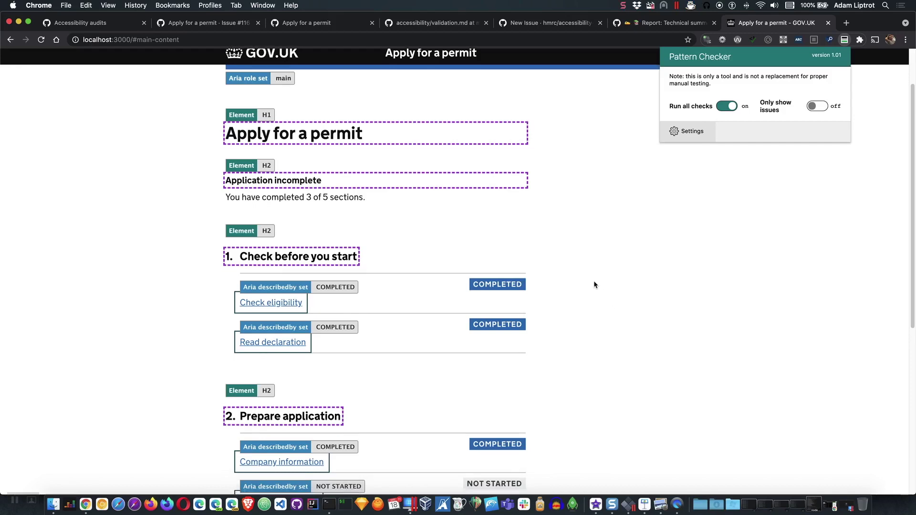
left_click(693, 128)
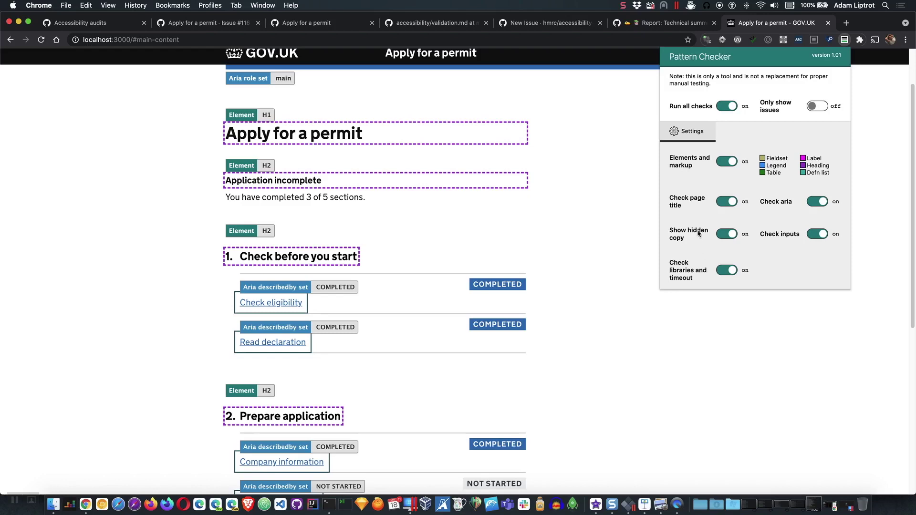
left_click(694, 130)
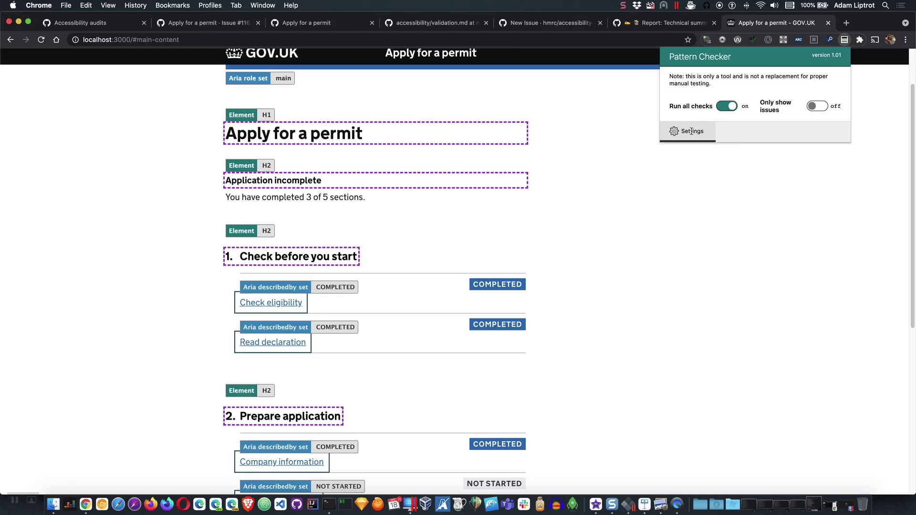
left_click(636, 169)
Examine the Pattern Checker annotations for page title, roles, timeout, headings, task link descriptions and hidden footer text across the task list page
scroll(581, 208, "up", 1)
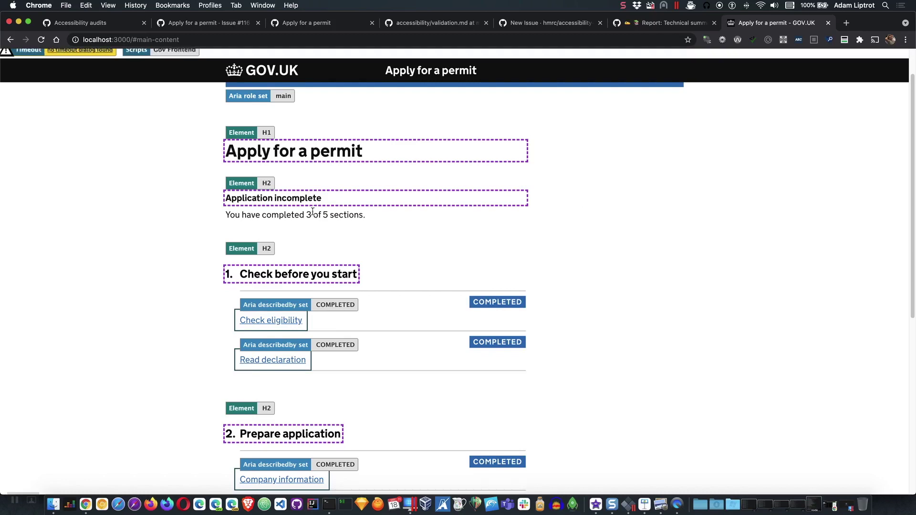
scroll(266, 223, "up", 2)
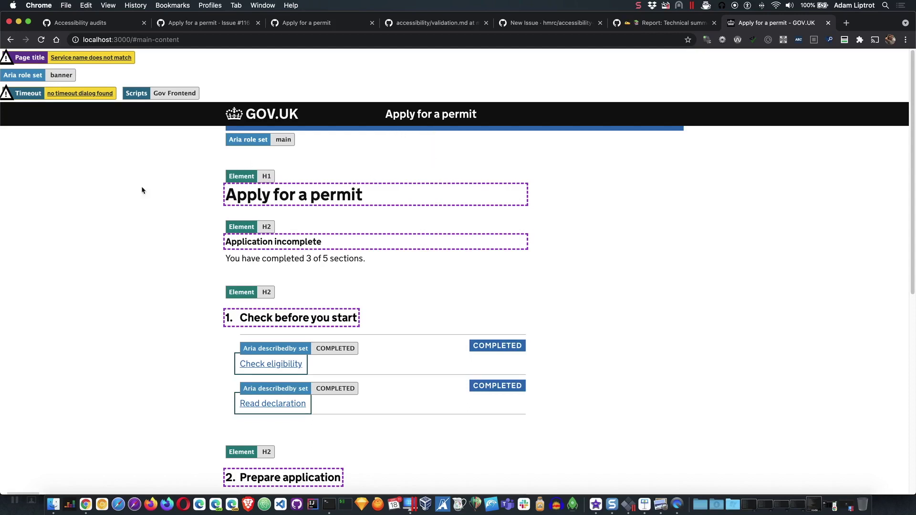
scroll(107, 108, "down", 1)
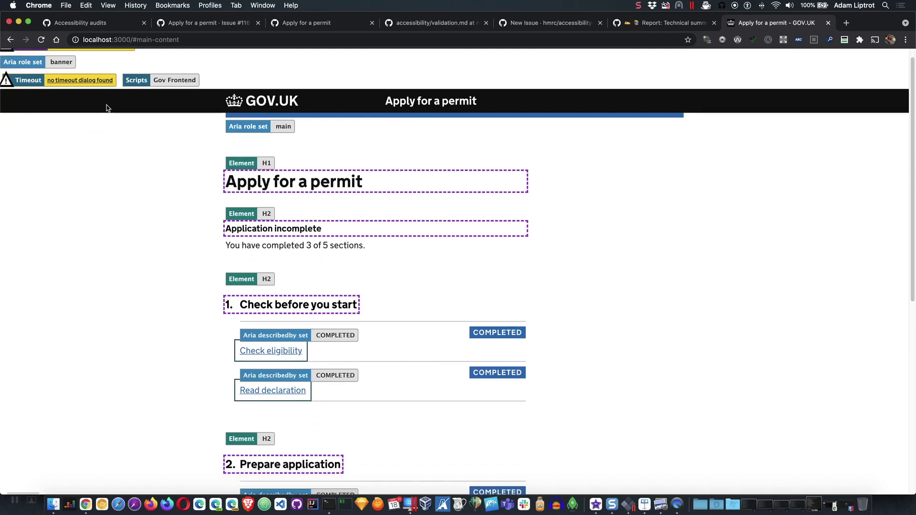
scroll(107, 108, "down", 1)
scroll(107, 113, "down", 1)
scroll(107, 113, "down", 1)
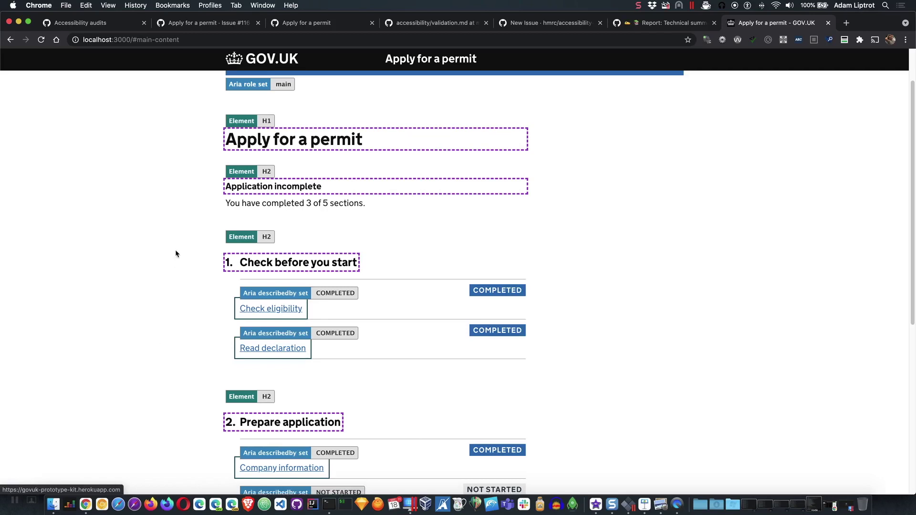
scroll(176, 254, "down", 2)
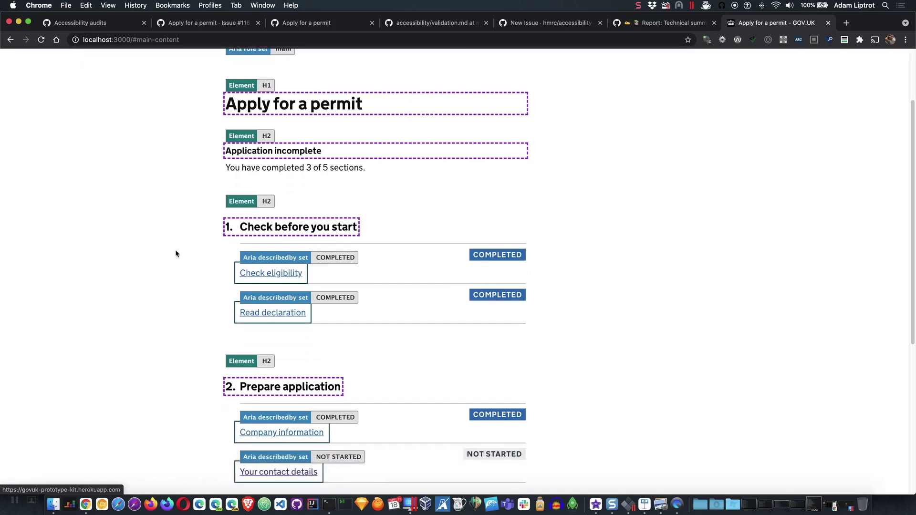
scroll(176, 253, "down", 10)
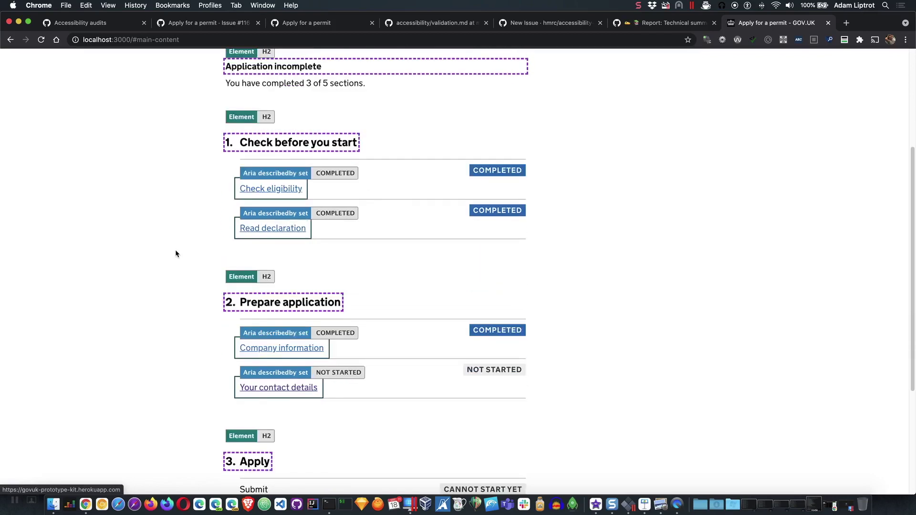
scroll(175, 250, "down", 2)
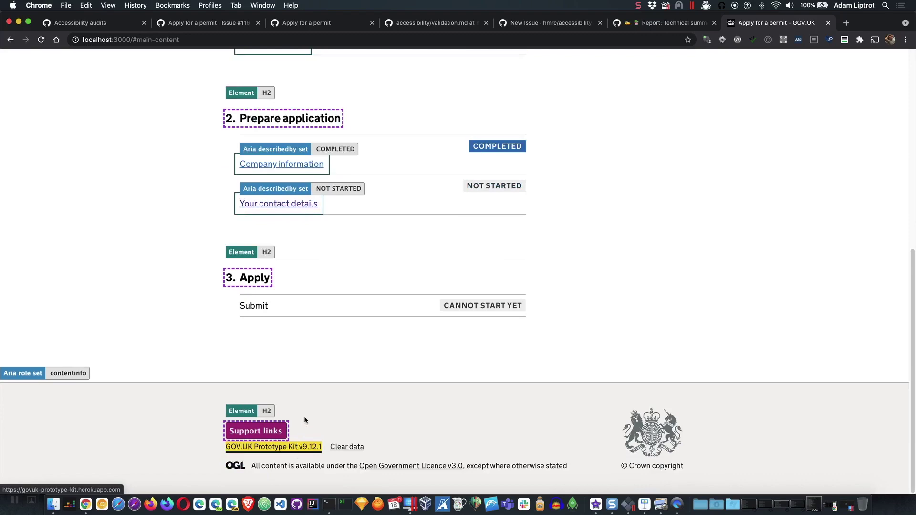
scroll(305, 416, "up", 5)
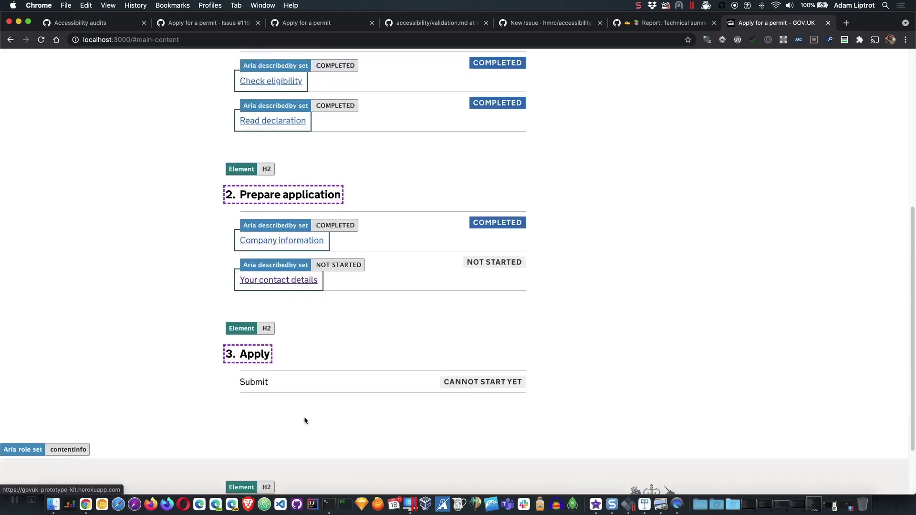
scroll(305, 417, "up", 10)
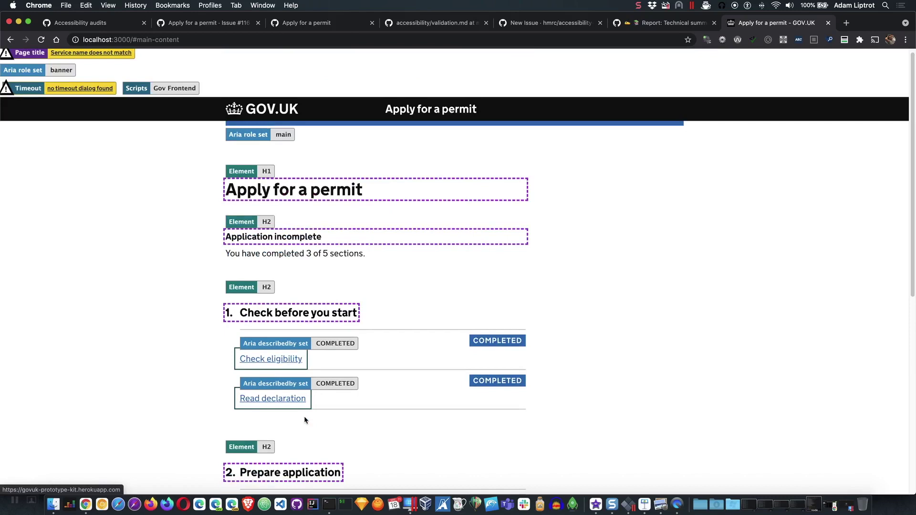
scroll(306, 420, "down", 2)
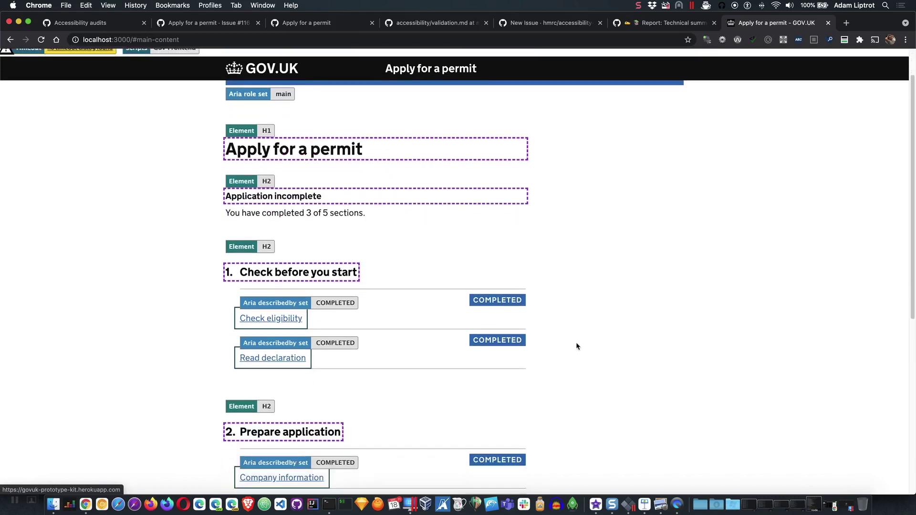
scroll(575, 339, "down", 1)
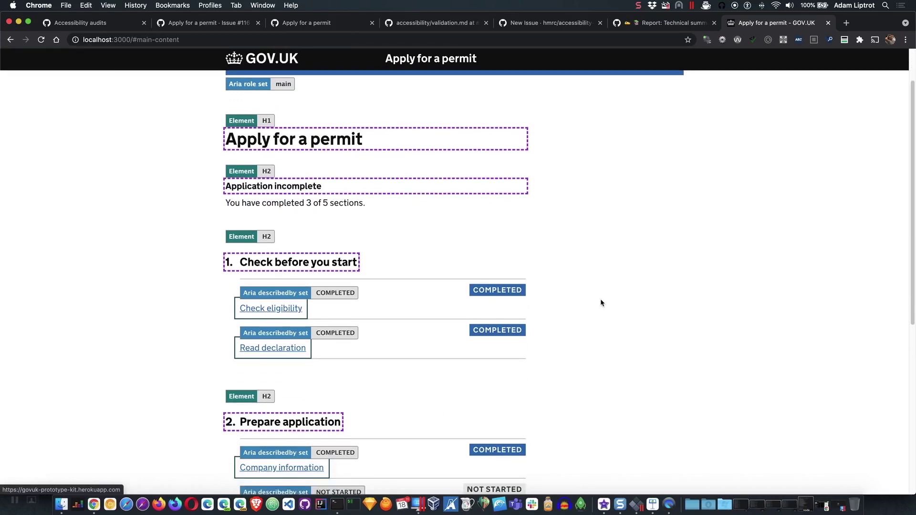
scroll(584, 294, "down", 5)
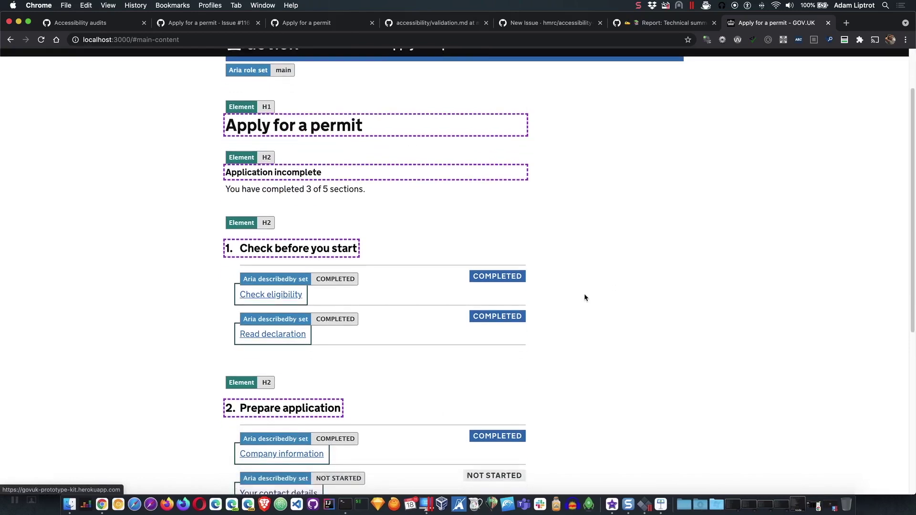
scroll(584, 298, "down", 10)
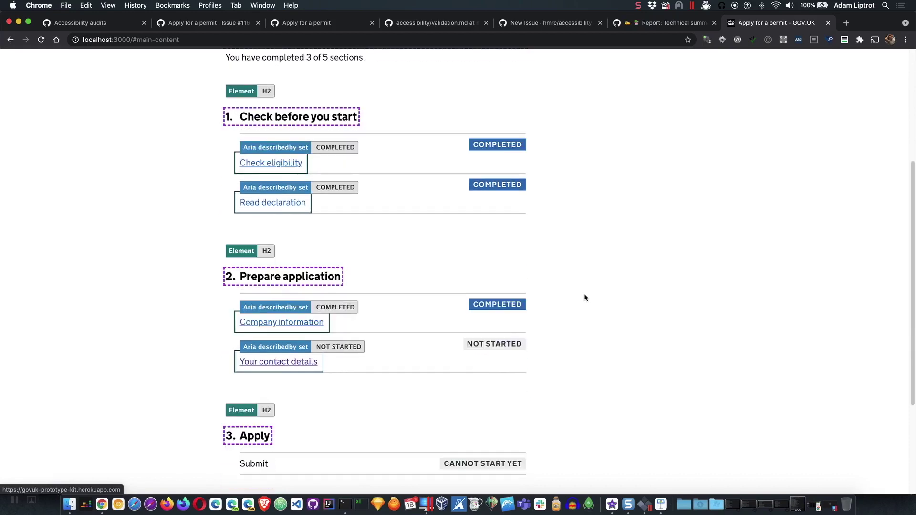
scroll(441, 329, "up", 1)
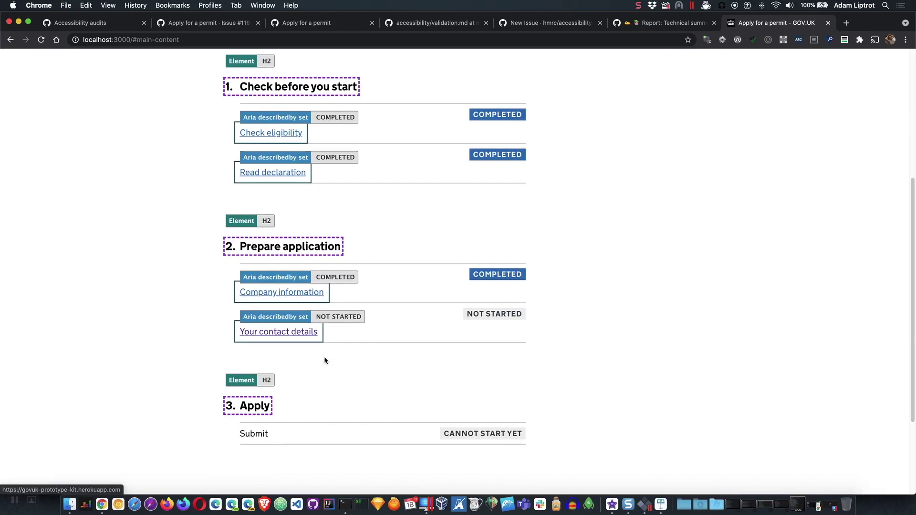
Open Your contact details, activate the skip link on the Unique Taxpayer Reference page, and check keyboard focus through the field to Save and continue
left_click(296, 336)
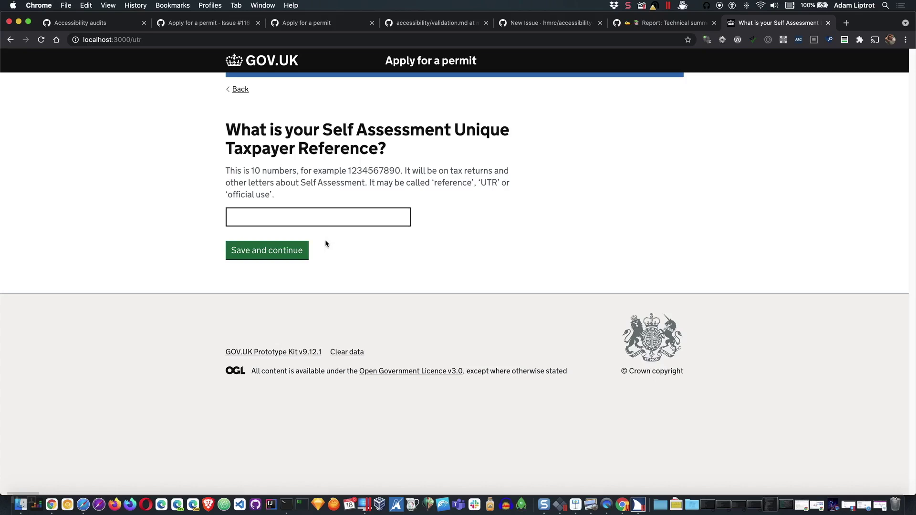
key("Tab")
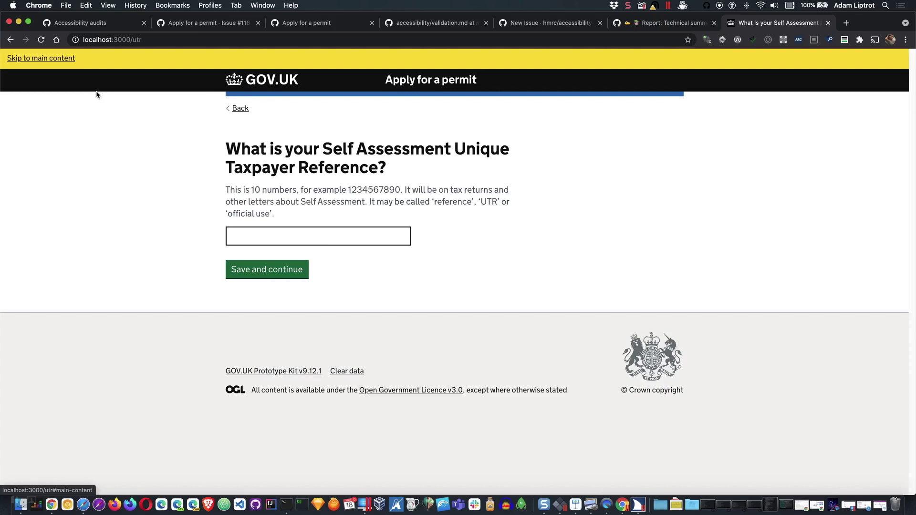
key("Return")
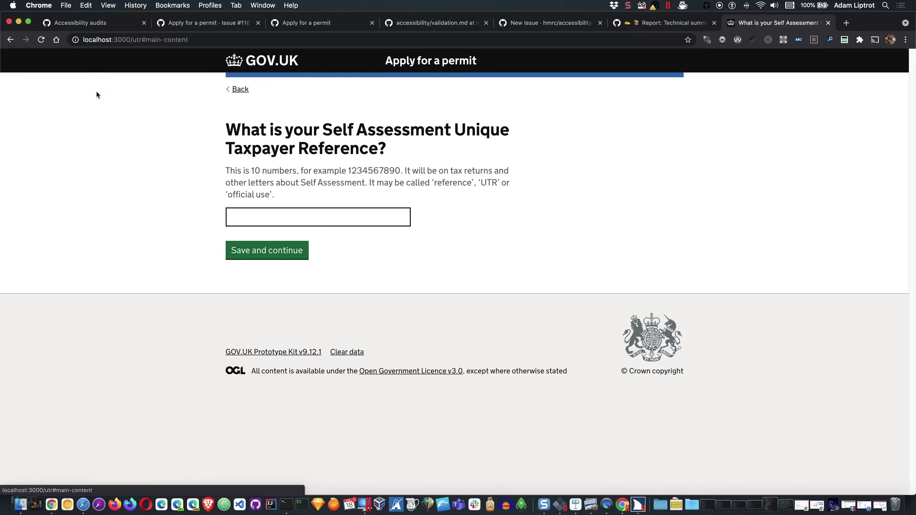
key("Tab")
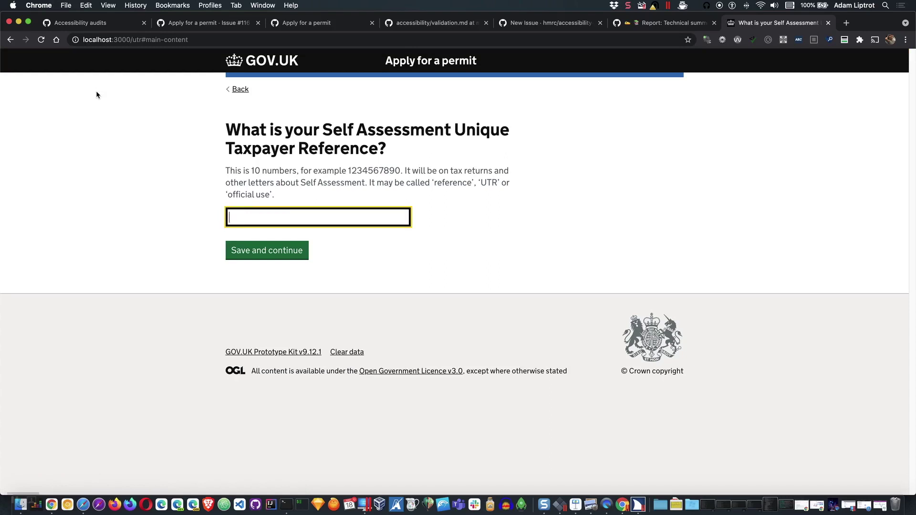
key("Tab")
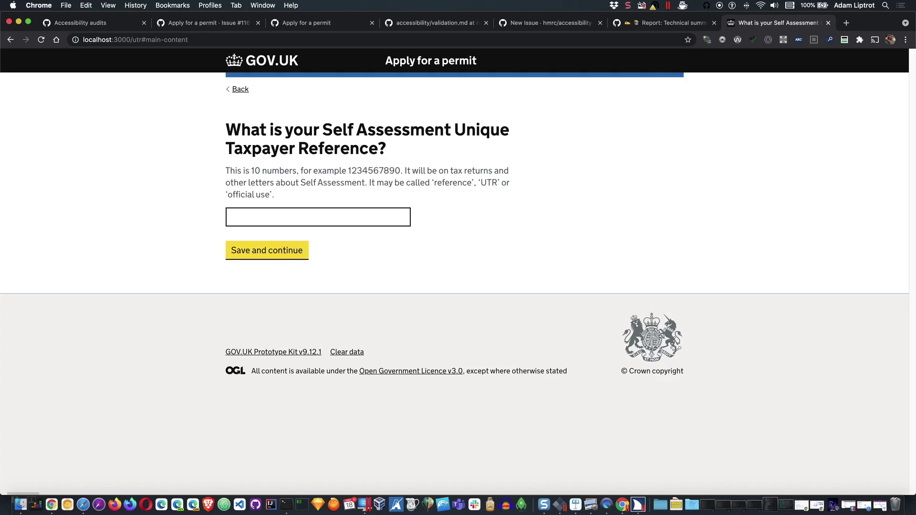
Submit the form by keyboard without a taxpayer reference and follow the Enter a reference link in the error summary
key("Return")
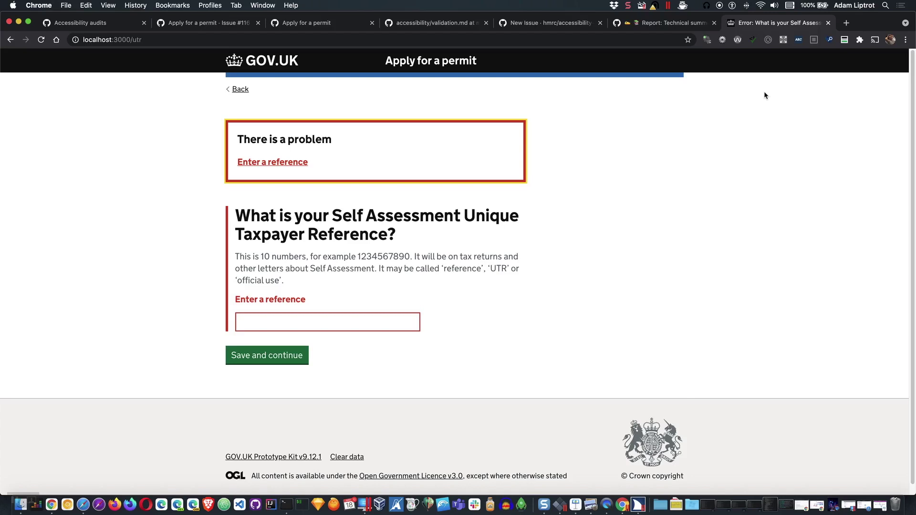
key("Tab")
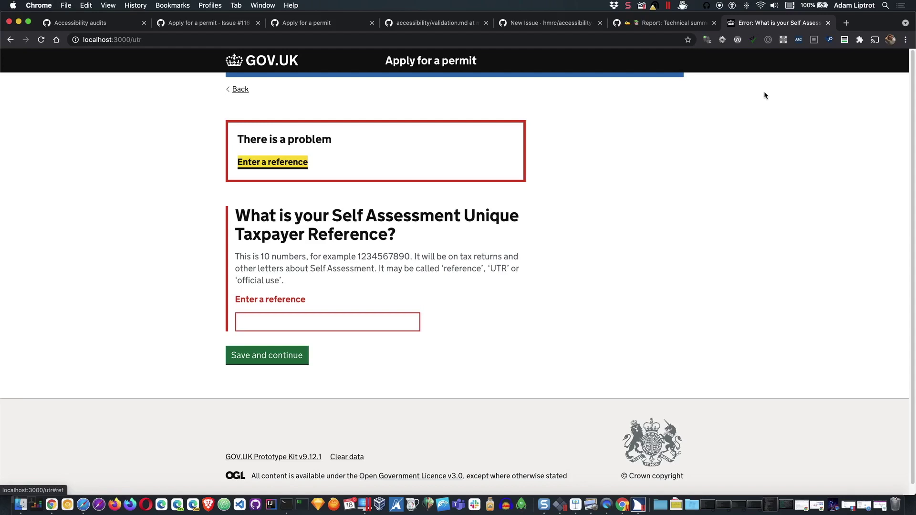
key("Return")
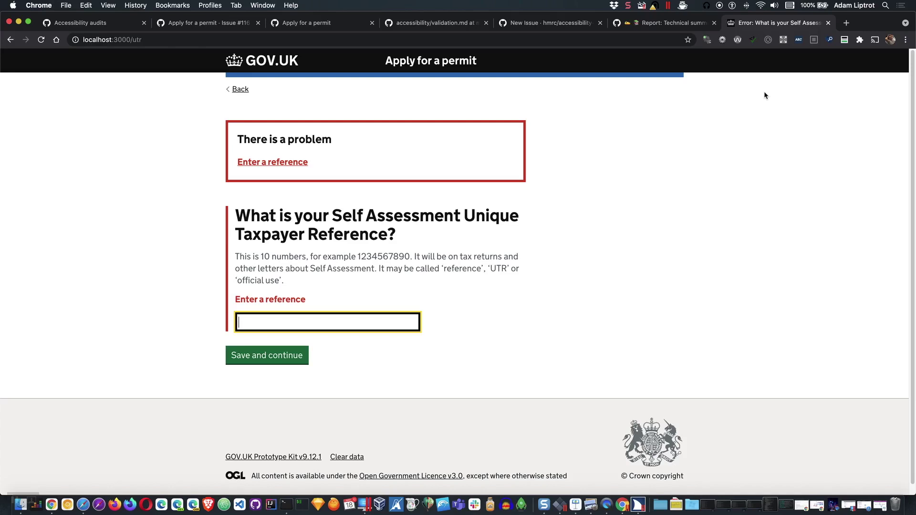
Validate the error page's HTML with the developer tools console open, and expand the validation results there
right_click(683, 165)
left_click(732, 321)
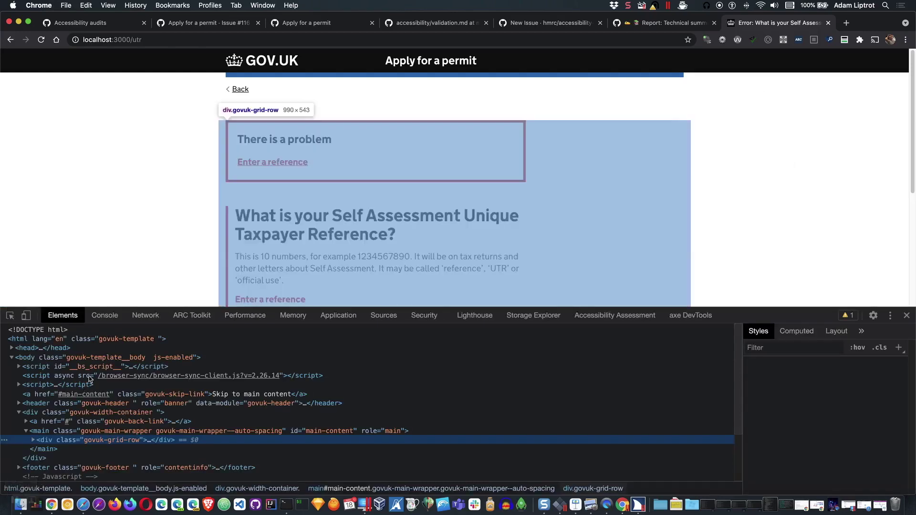
left_click(114, 319)
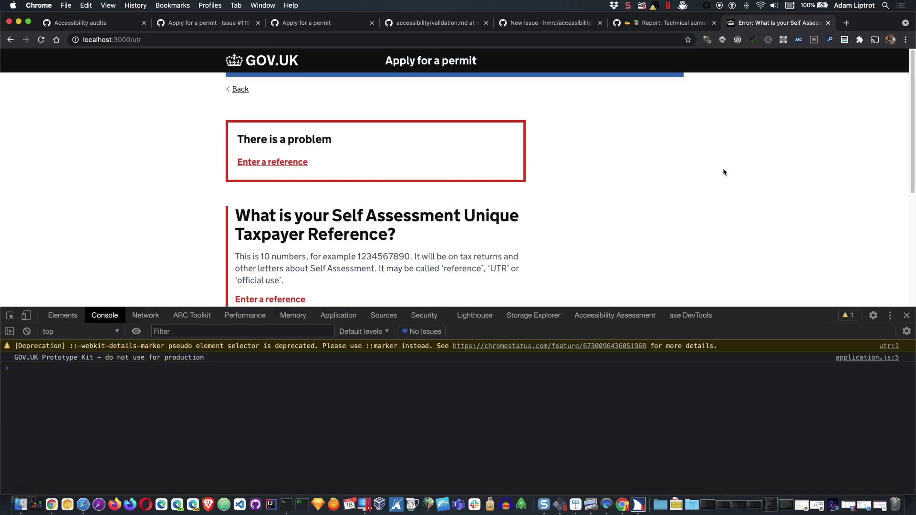
left_click(750, 41)
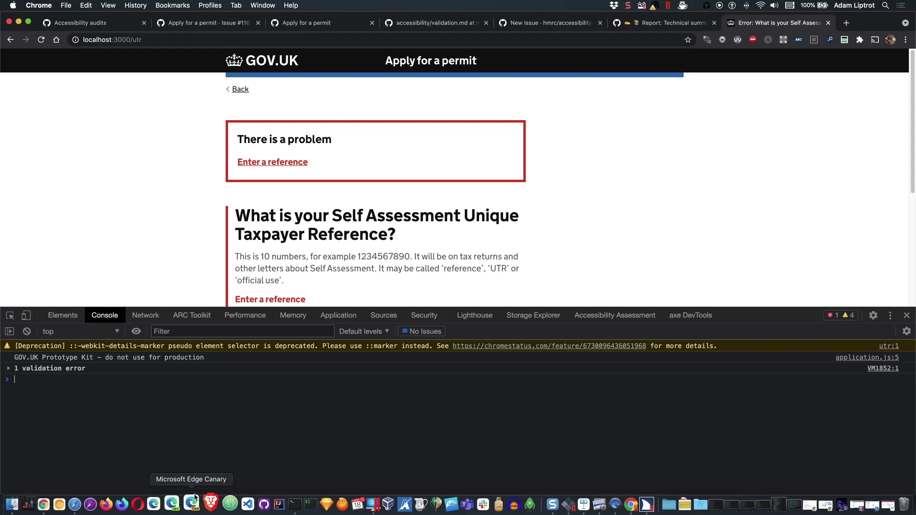
left_click(8, 369)
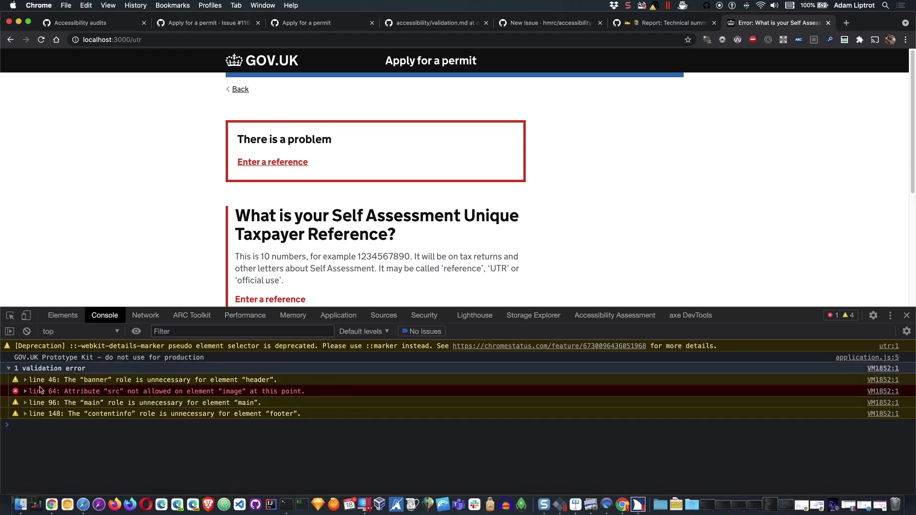
Scan the whole error page with axe DevTools and review the list of issues
left_click(673, 316)
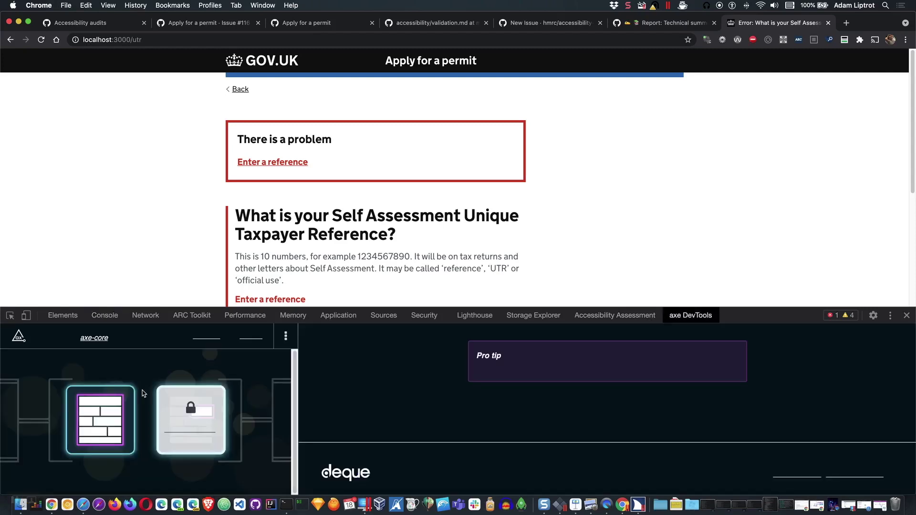
left_click(104, 435)
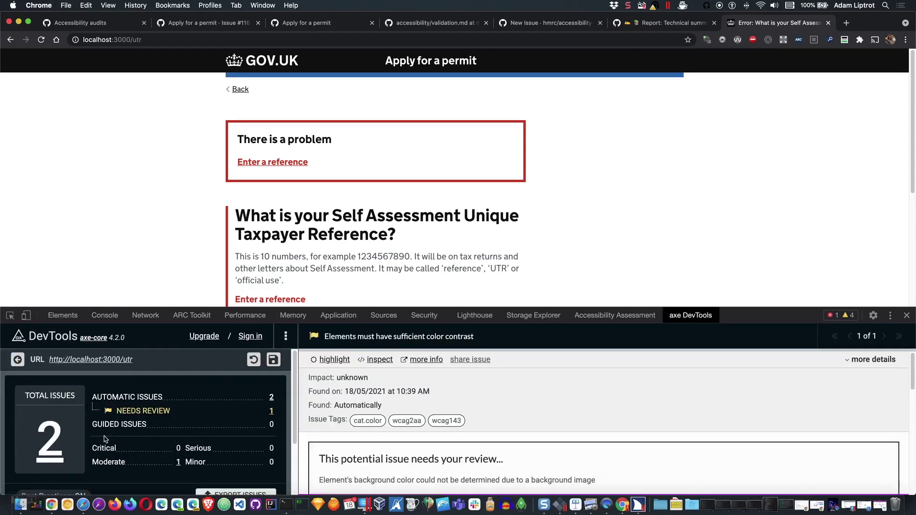
scroll(104, 436, "down", 1)
scroll(106, 438, "down", 1)
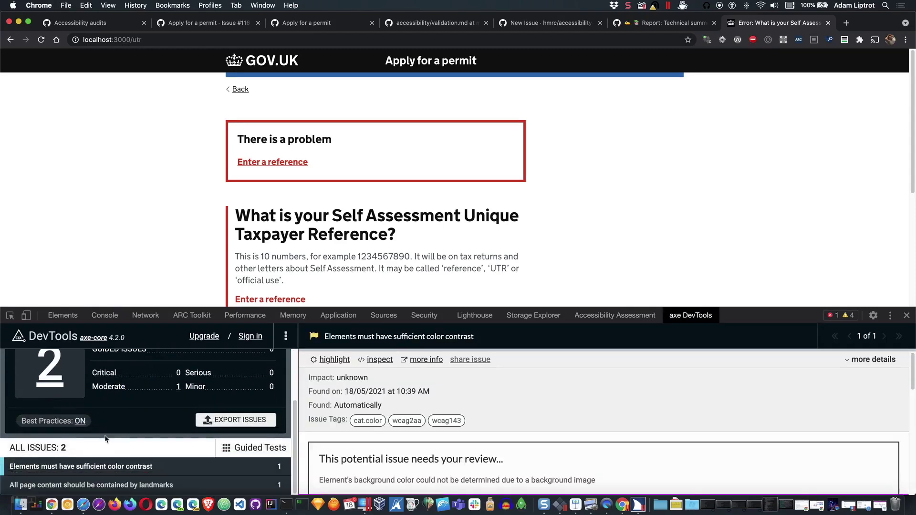
Review the axe issue about page content not being contained by landmarks and close the developer tools
left_click(151, 485)
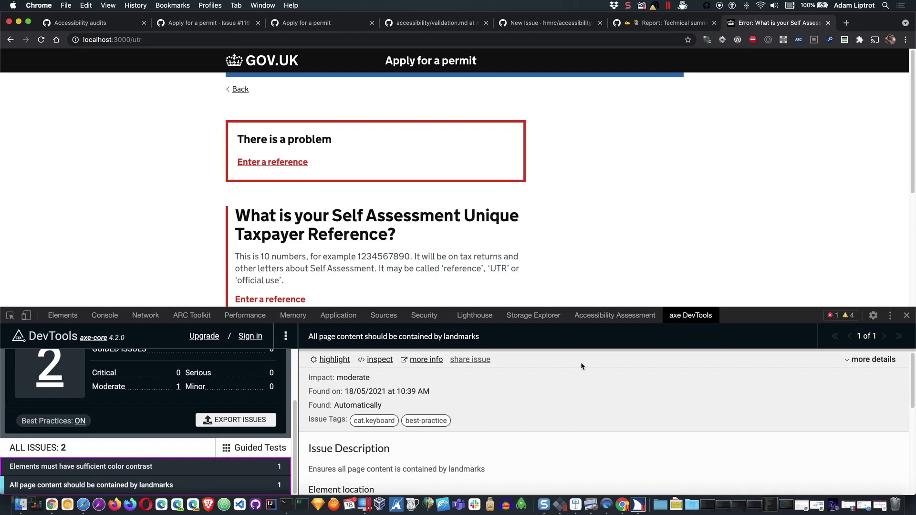
left_click(905, 317)
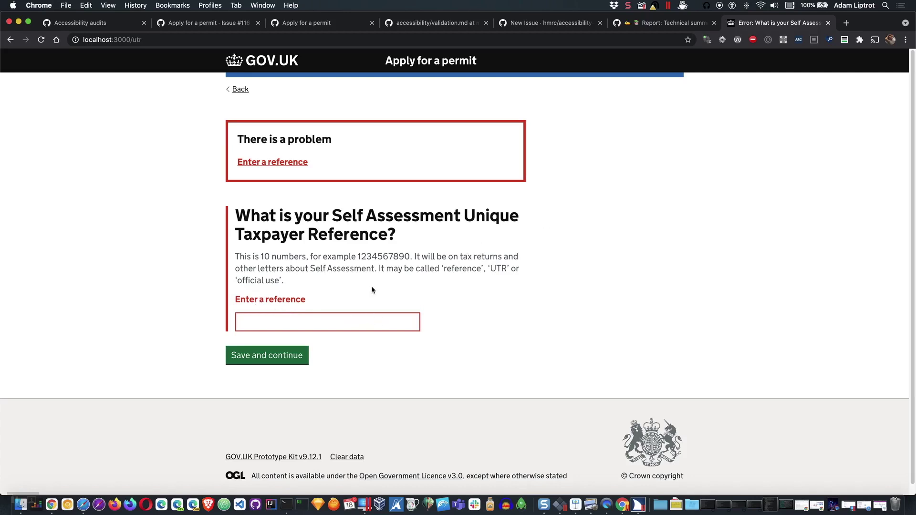
Inspect the reference field's markup in the developer tools and check that the question heading focuses the field as its label
left_click(318, 320)
right_click(318, 318)
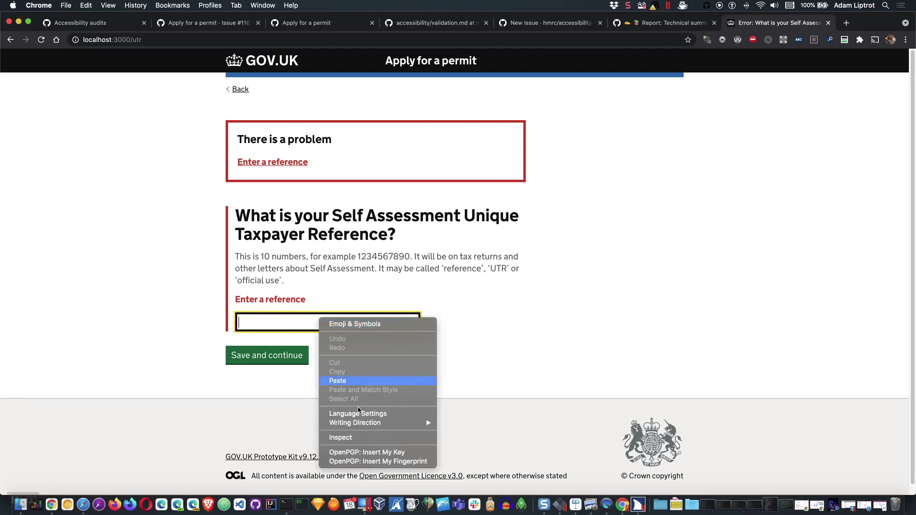
left_click(366, 438)
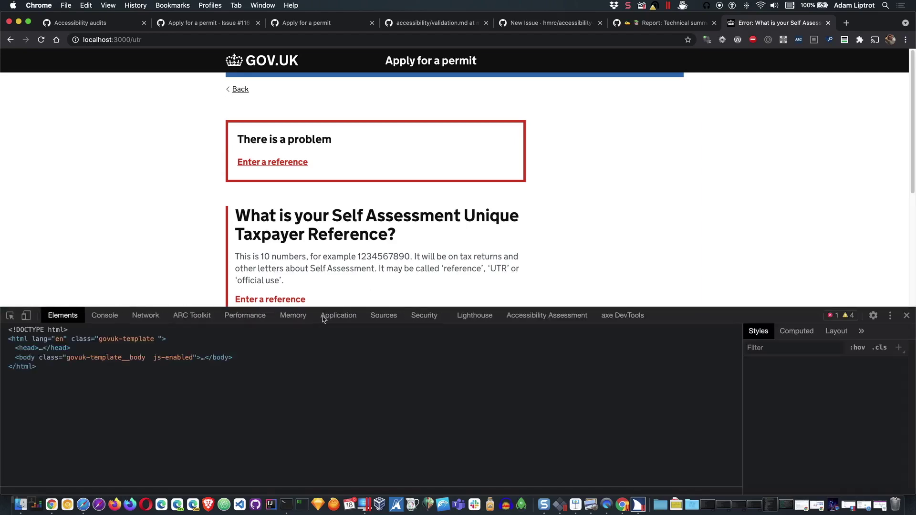
scroll(345, 270, "down", 3)
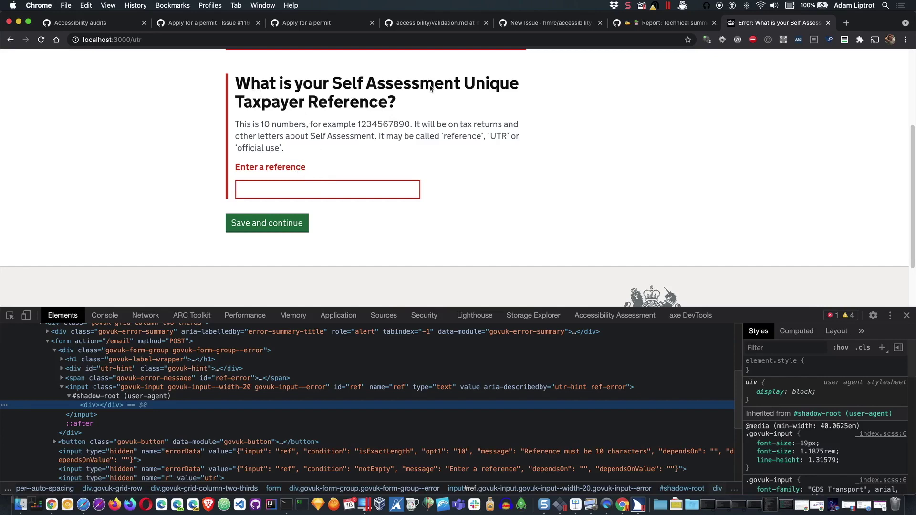
left_click(309, 93)
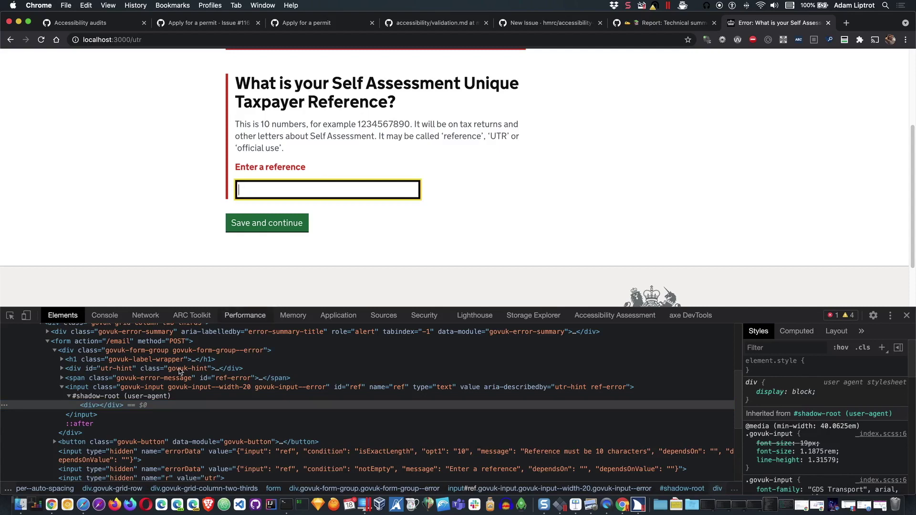
Examine the markup of the hint and the field's error message, expanding the message to its visually hidden "Error:" prefix
left_click(75, 372)
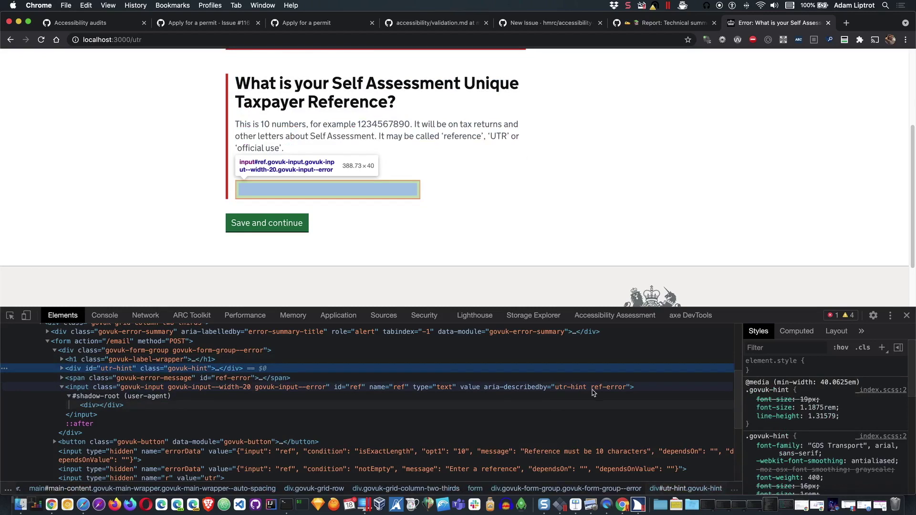
left_click(215, 380)
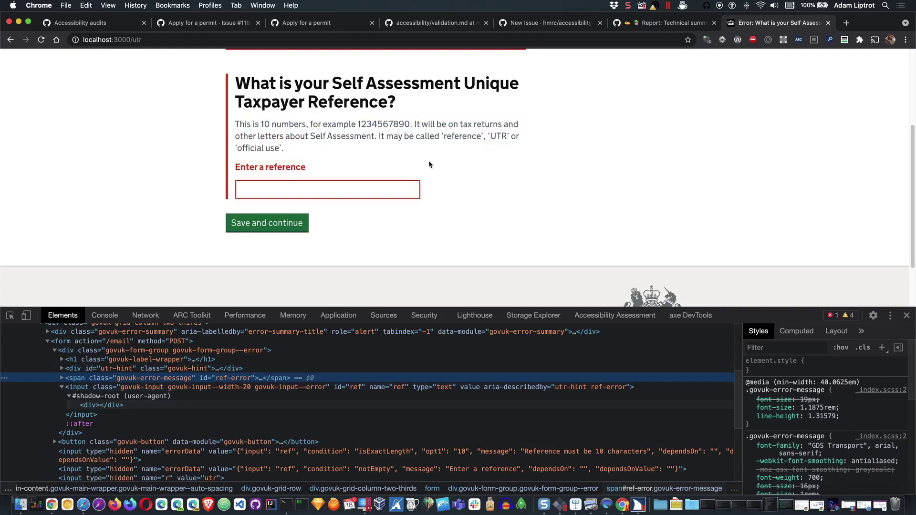
left_click(62, 377)
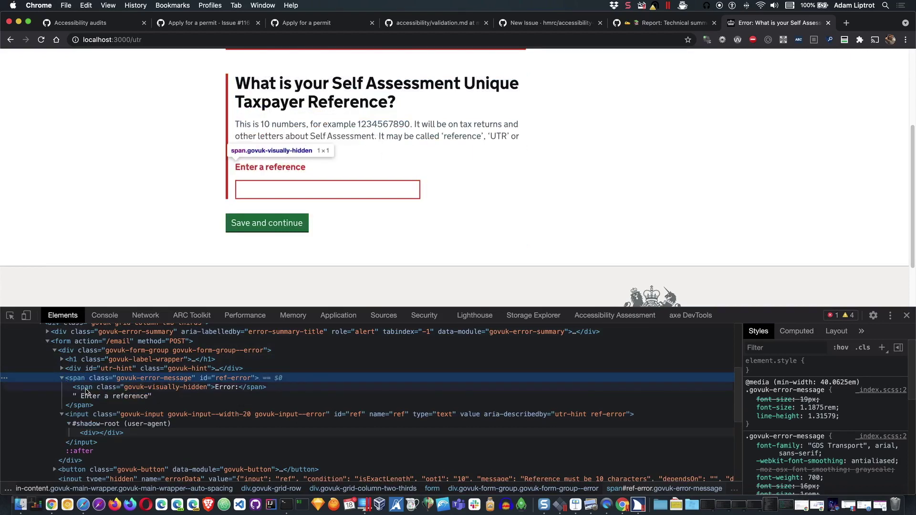
left_click(228, 388)
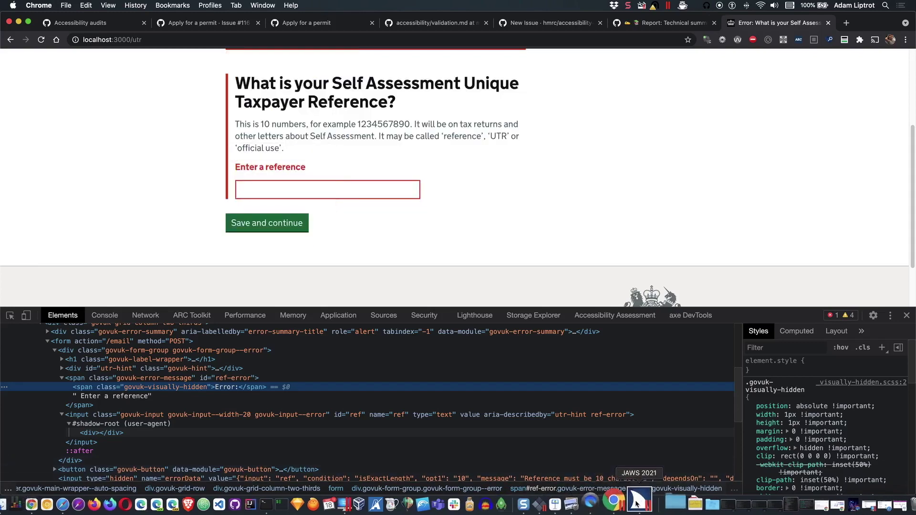
Quit JAWS 2021 and close the developer tools on the error page
right_click(635, 504)
left_click(646, 471)
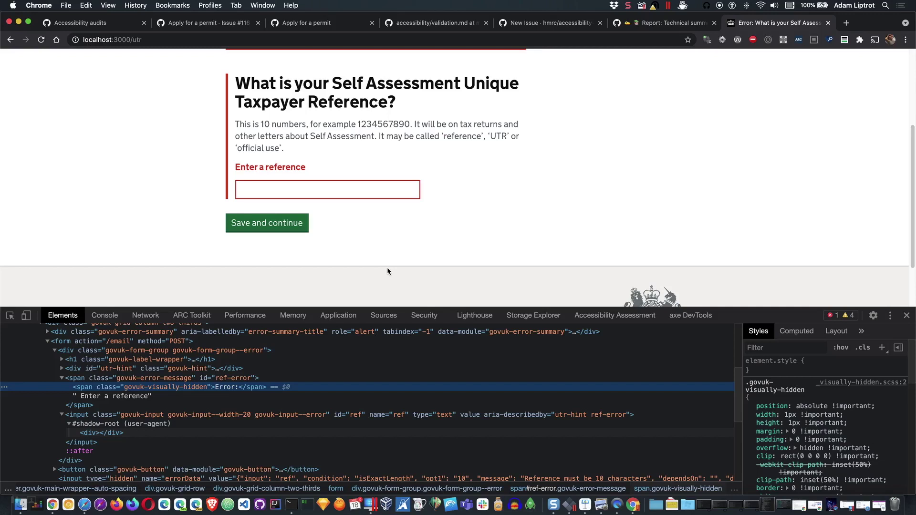
left_click(350, 236)
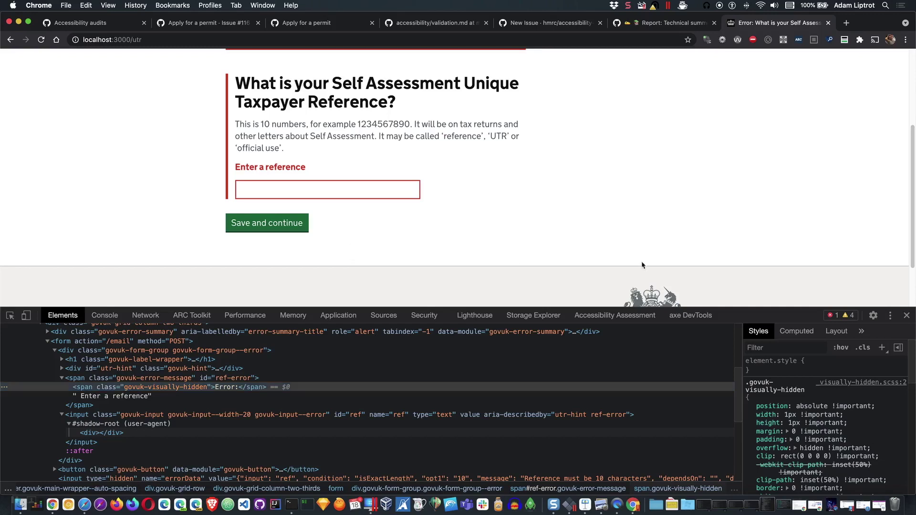
key("super+alt+i")
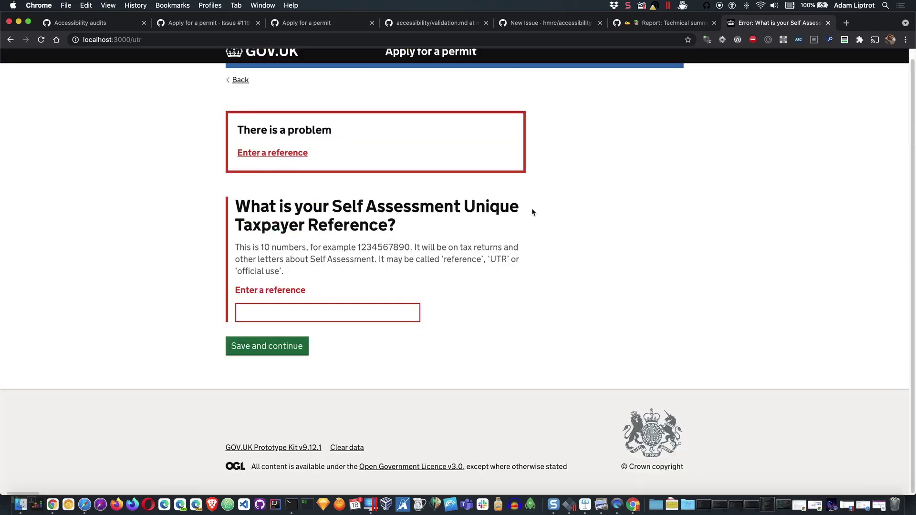
Enter a ten-digit taxpayer reference with a space after every two digits and submit the form by keyboard
left_click(337, 309)
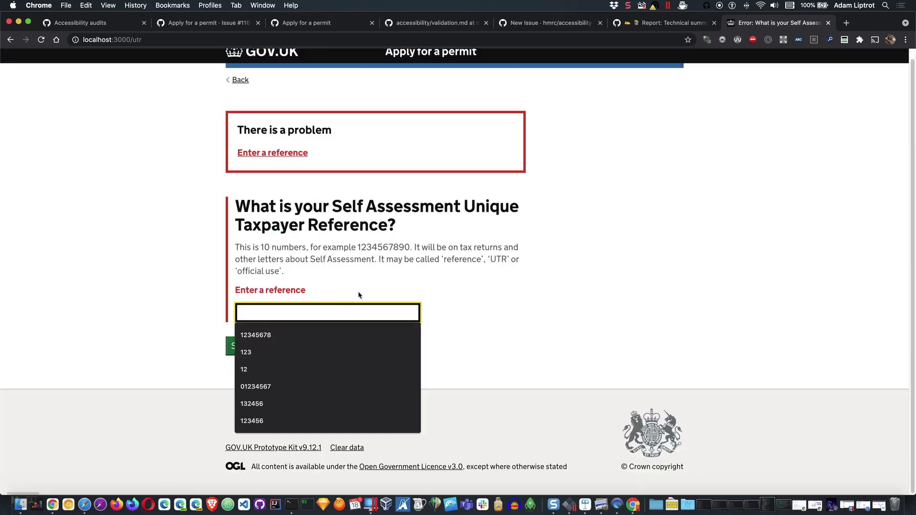
double_click(377, 249)
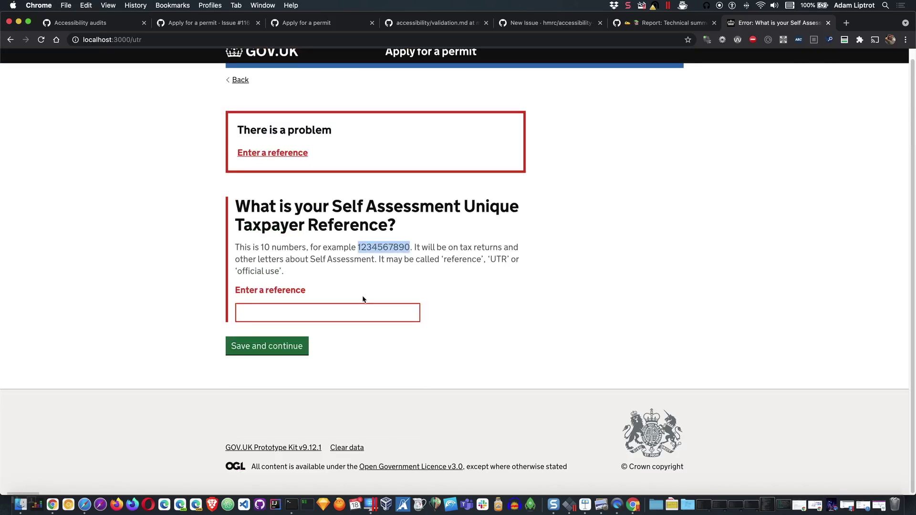
left_click(355, 313)
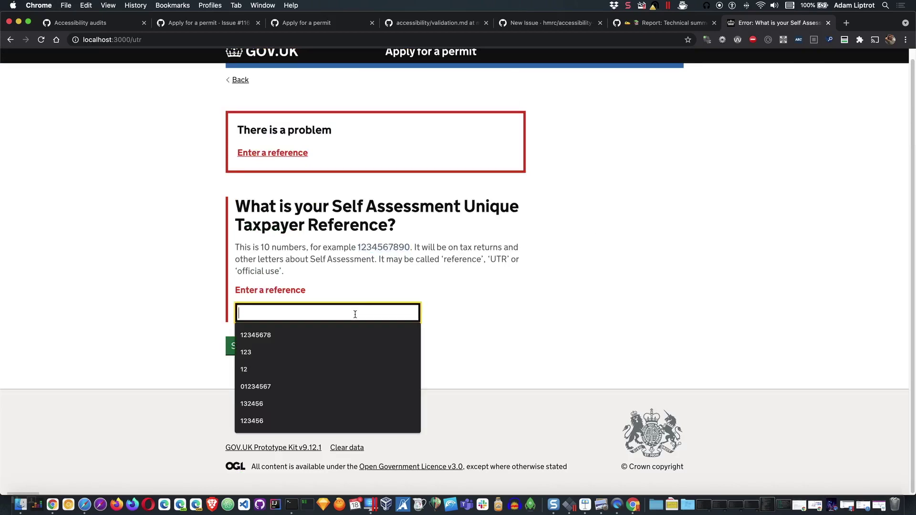
type("12 34")
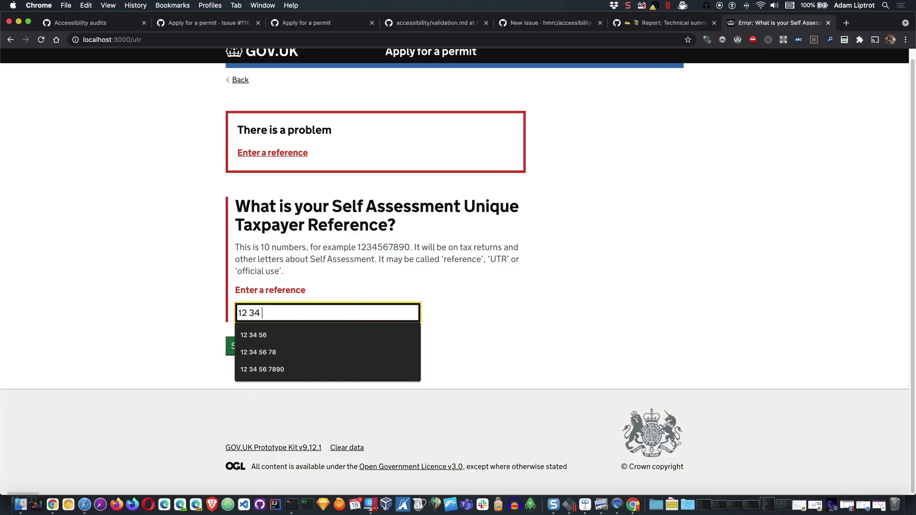
type(" 456")
key("BackSpace")
key("BackSpace")
key("BackSpace")
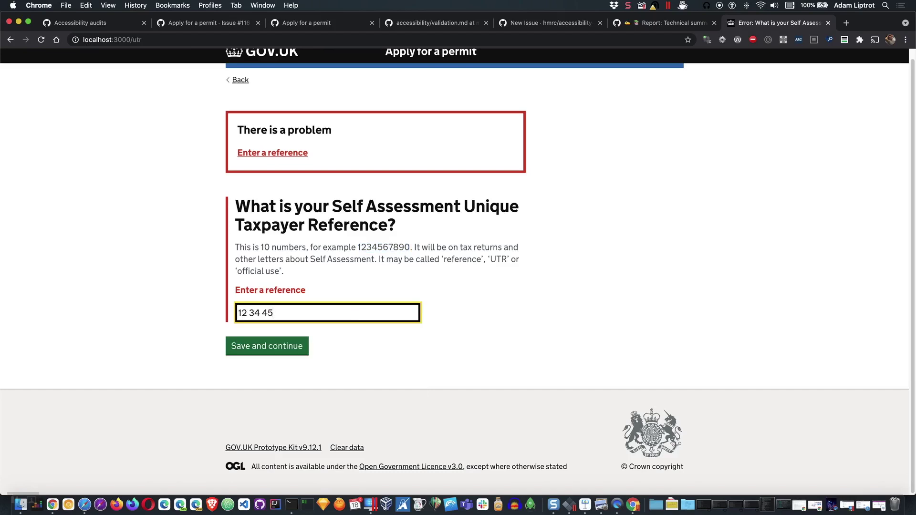
type("56 78 90")
key("Tab")
key("Return")
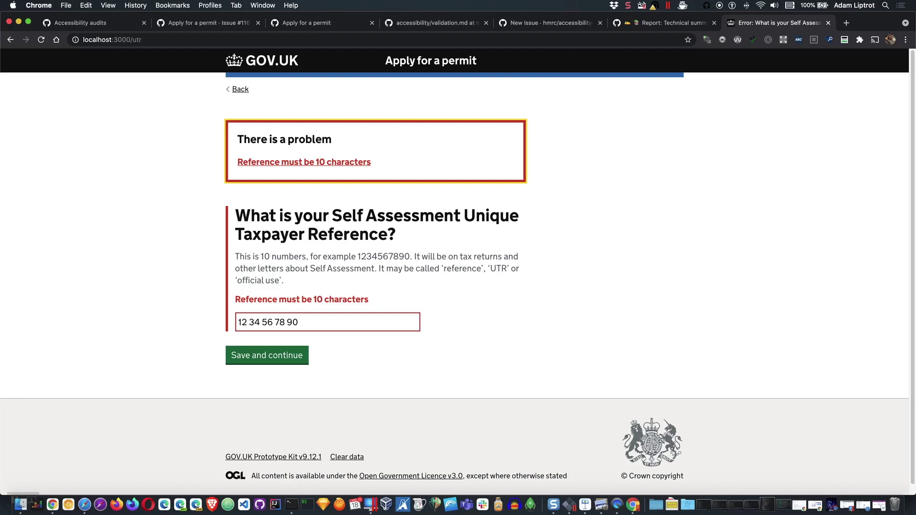
Switch to the mirrored tablet in QuickTime Player, test entering a spaced ten-digit taxpayer reference, and return to the error page in Chrome
left_click(615, 507)
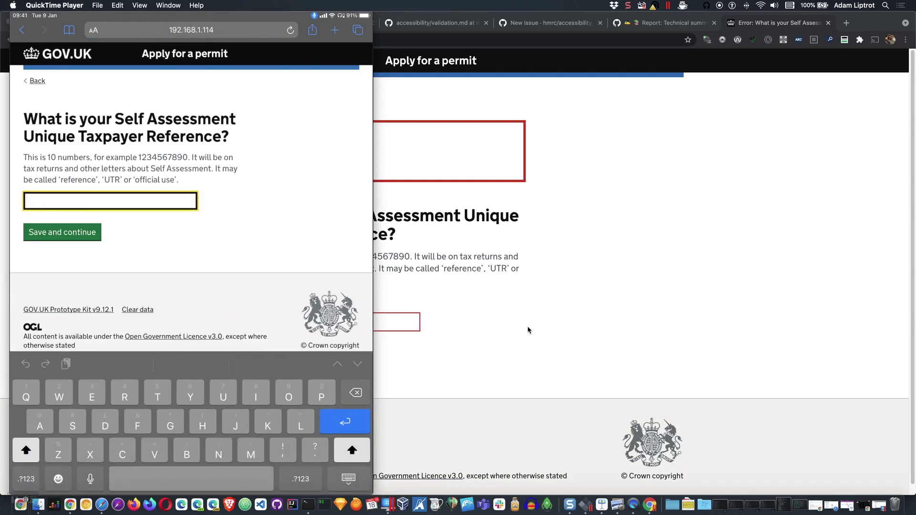
type("12 3456 7890")
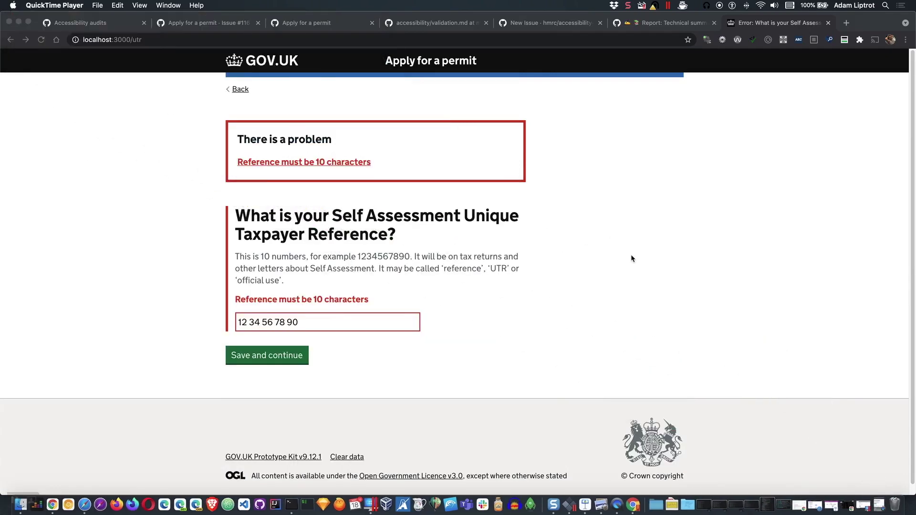
left_click(631, 256)
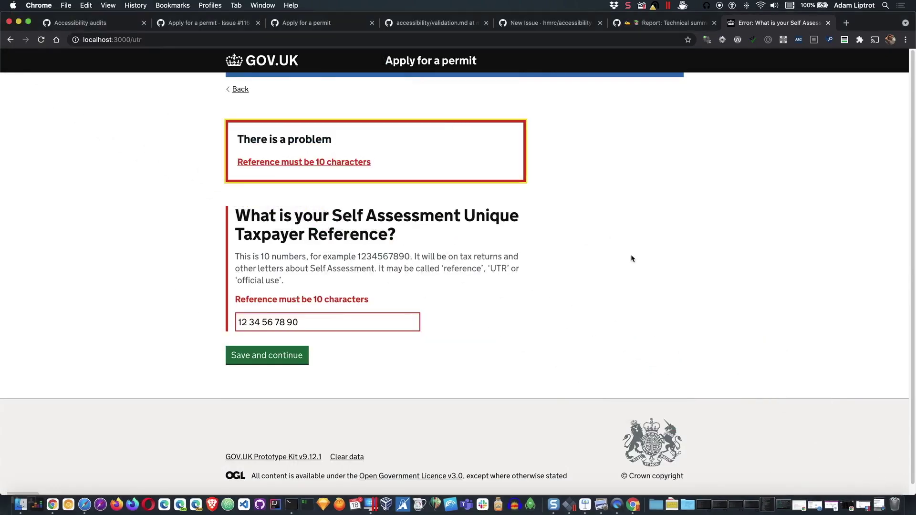
left_click(288, 324)
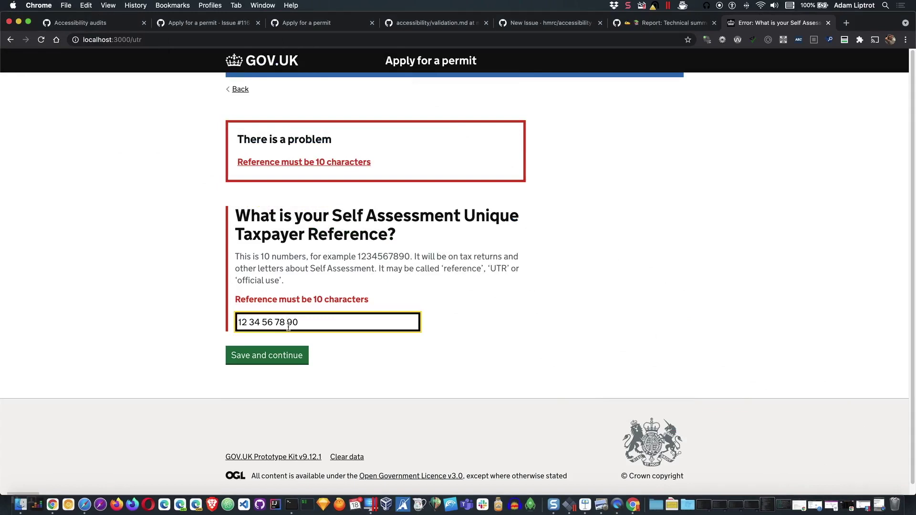
left_click(493, 329)
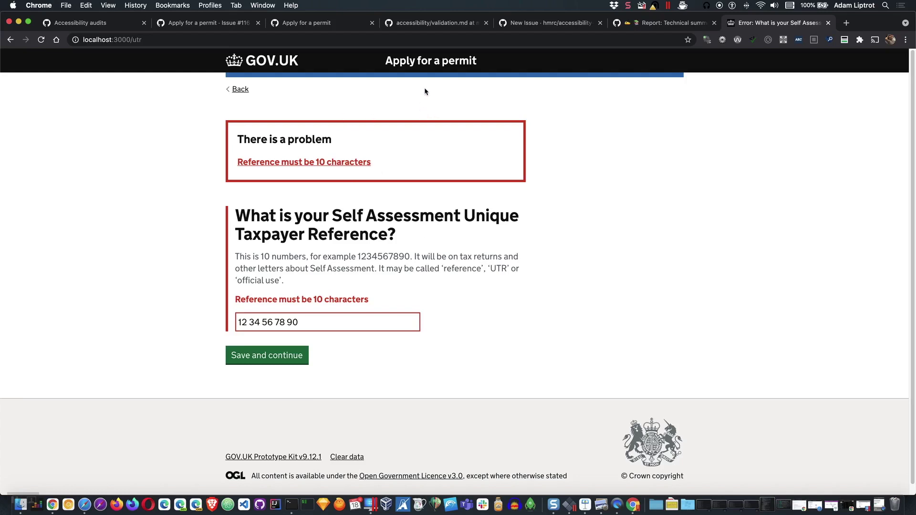
Go to the new audit issue form on GitHub and title it "Issue: Validation of UTR"
left_click(298, 29)
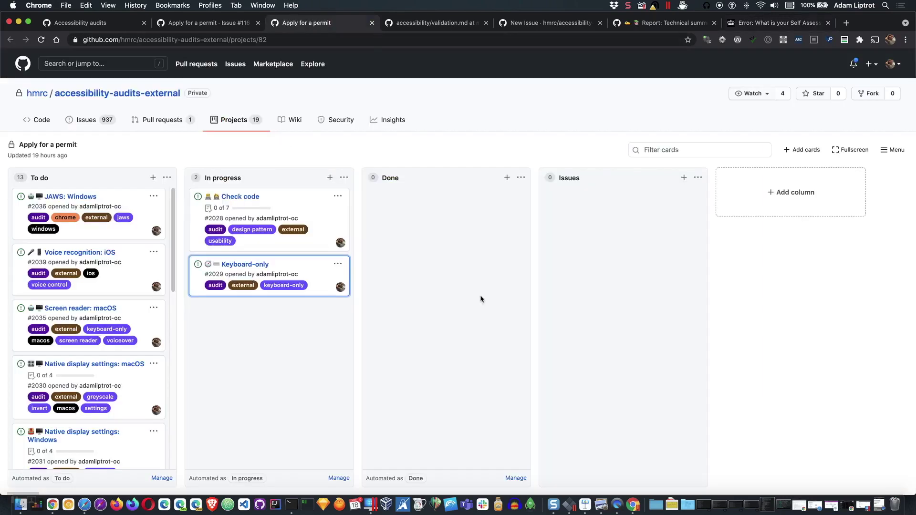
left_click(520, 23)
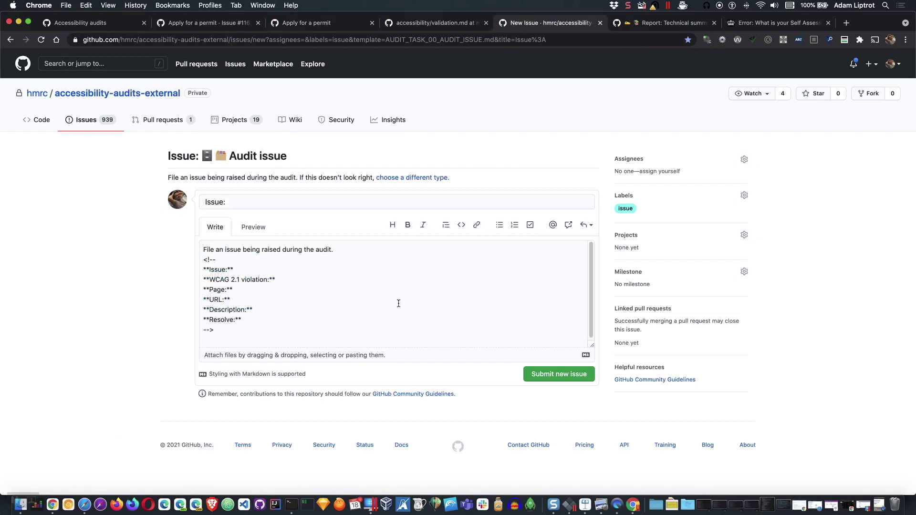
left_click(259, 201)
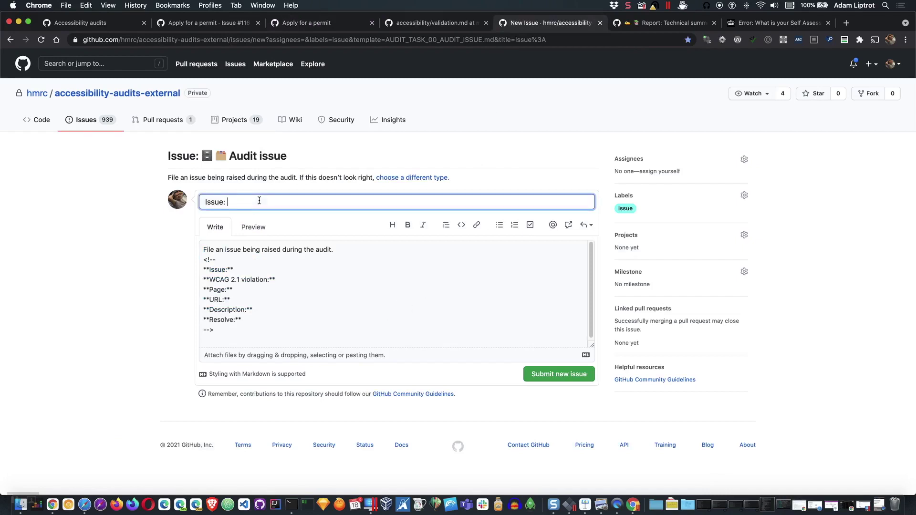
type("Validation of UTR")
Trim the issue template to the Page, URL, Description and Resolve lines, removing the intro, Issue and WCAG lines and comment markers
left_click(291, 294)
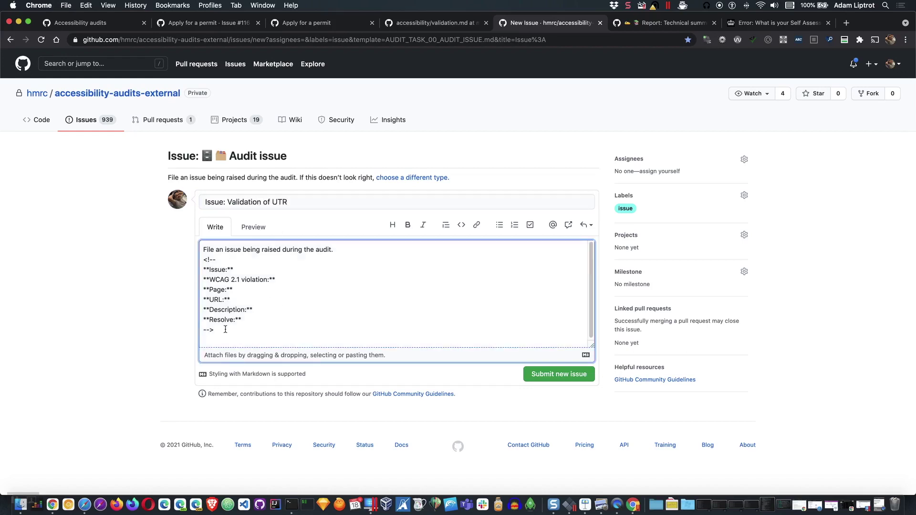
left_click_drag(215, 260, 194, 250)
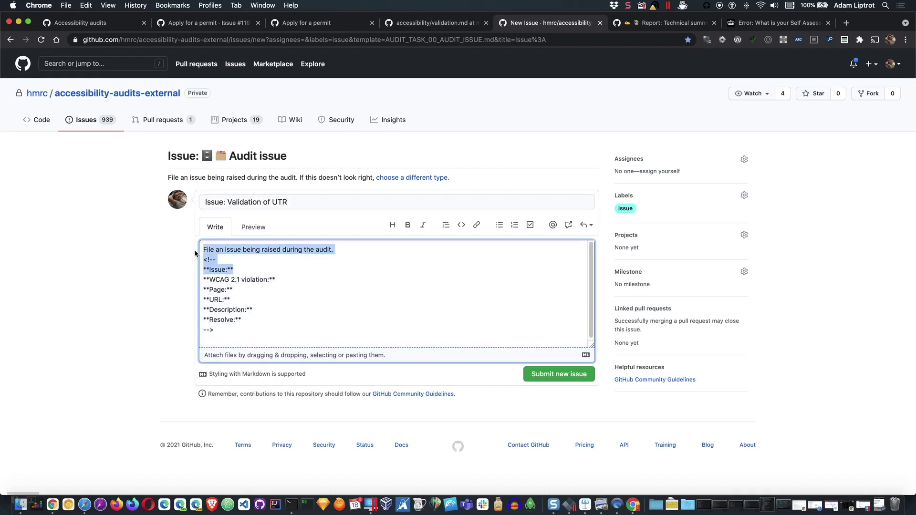
key("BackSpace")
key("Delete")
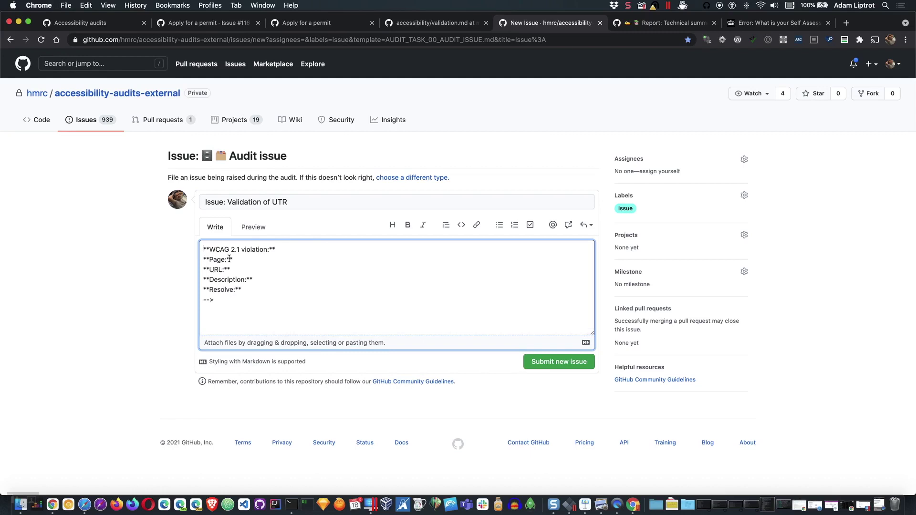
triple_click(259, 250)
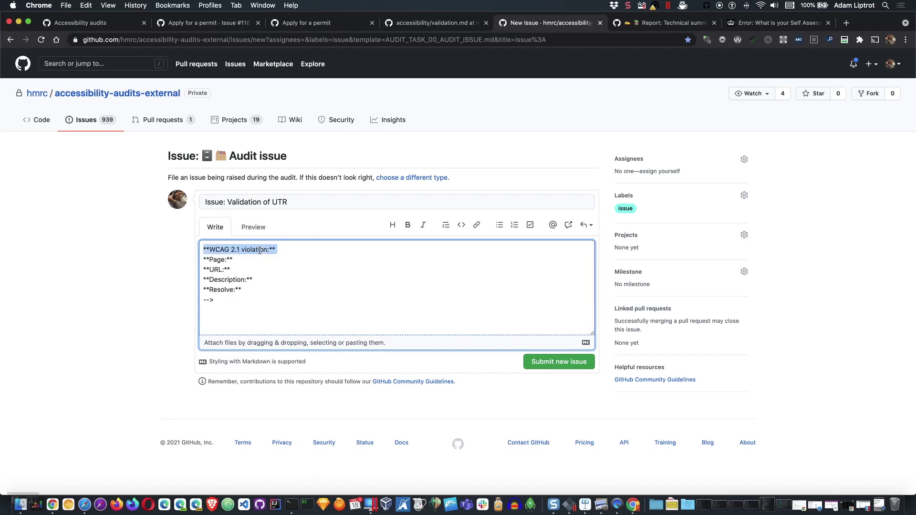
key("BackSpace")
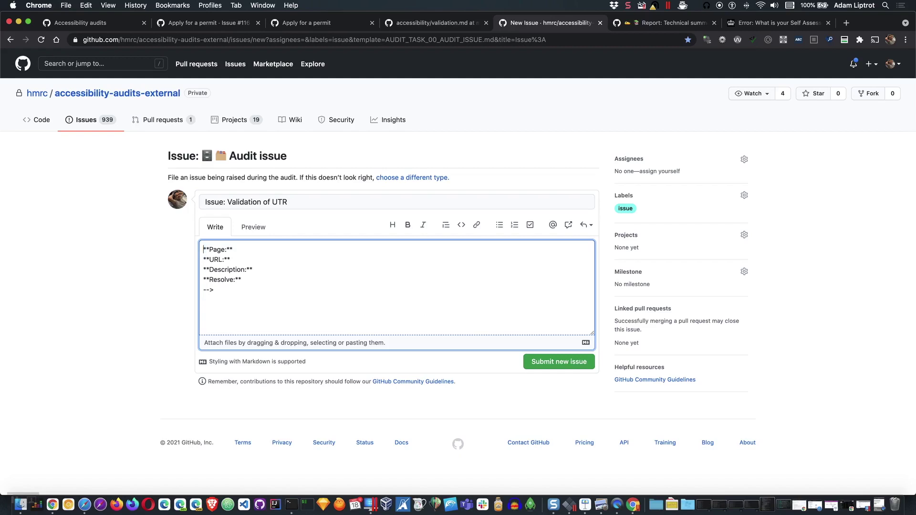
triple_click(214, 289)
key("BackSpace")
key("BackSpace")
Enter "What is your Self Assessment UTR?" as the issue's page and return to the service's error page
type("What is your Self Assessment UTR?")
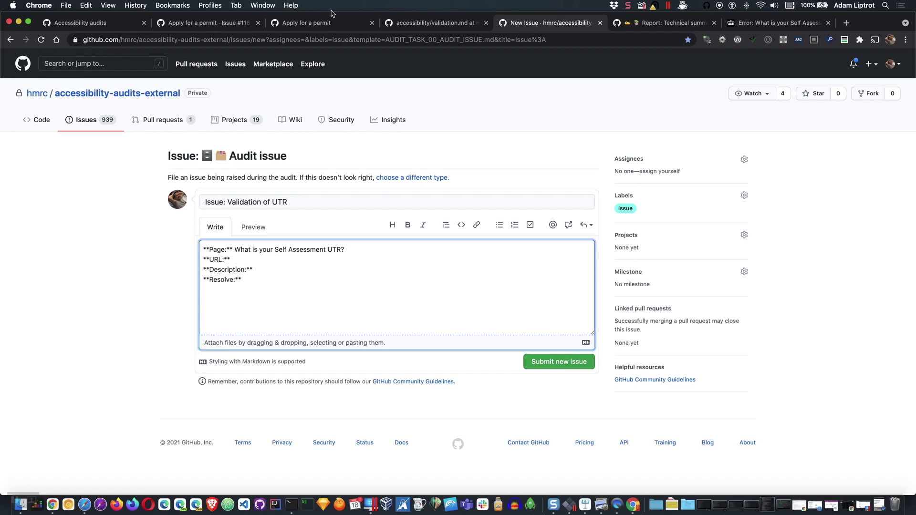
left_click(336, 24)
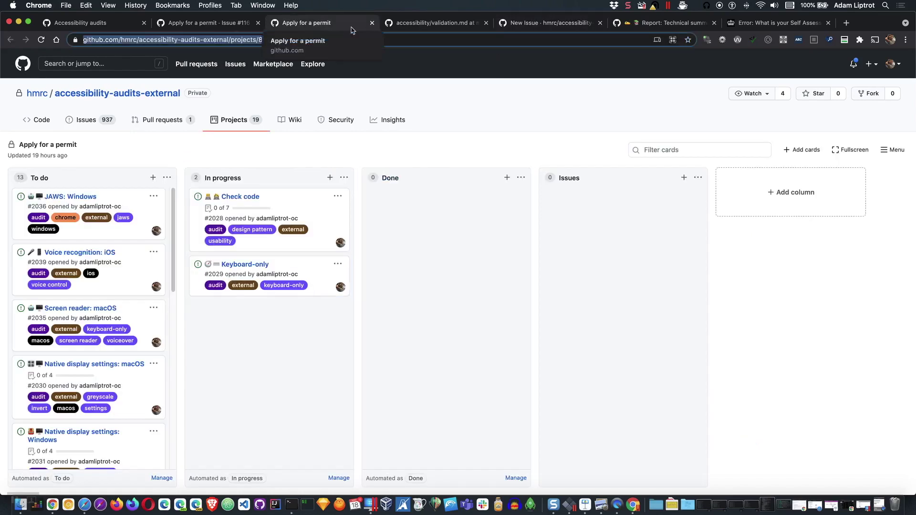
left_click(741, 27)
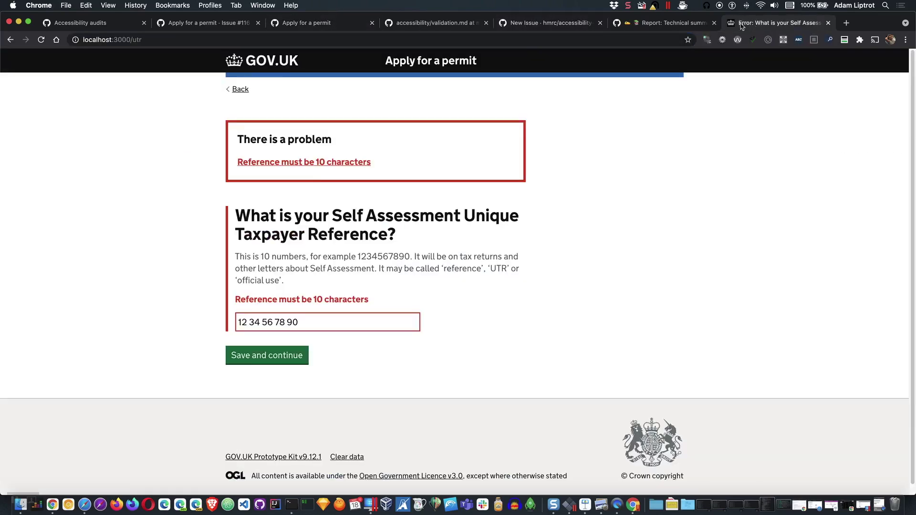
left_click(462, 40)
key("super+c")
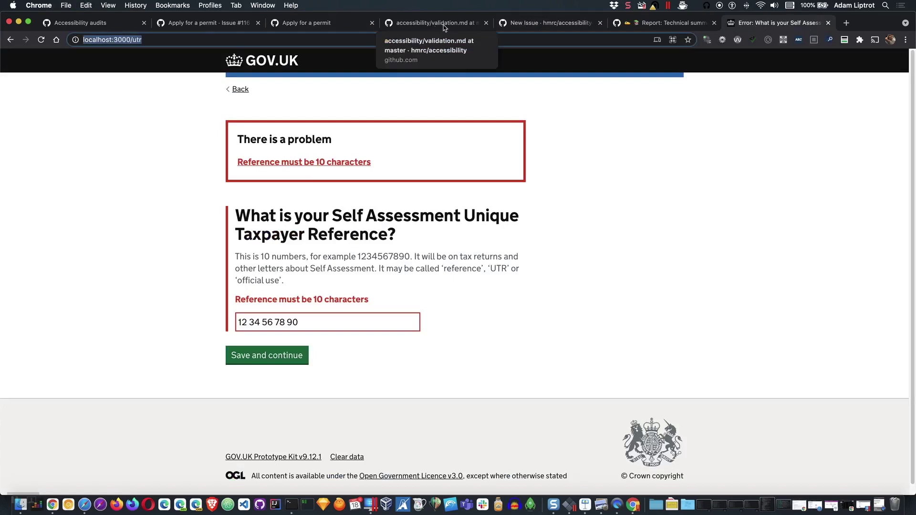
left_click(549, 25)
key("super+v")
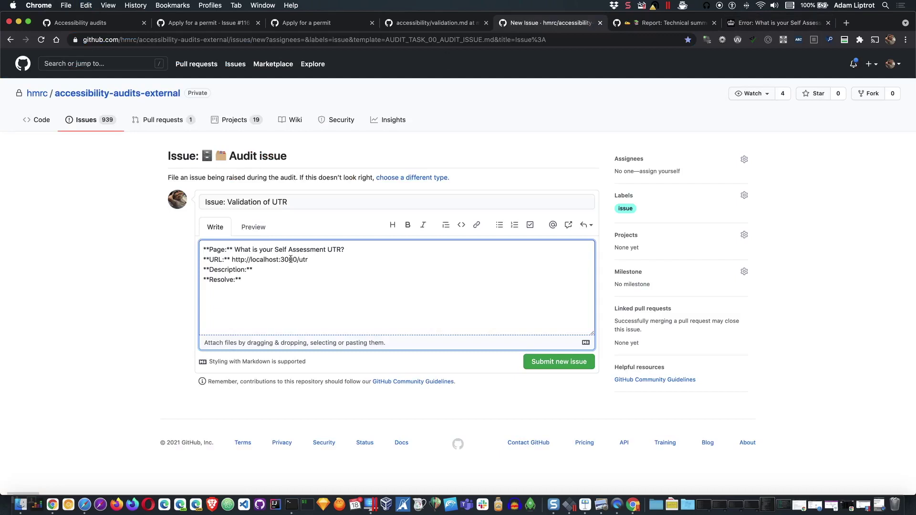
key("Return")
key("Return")
key("Return")
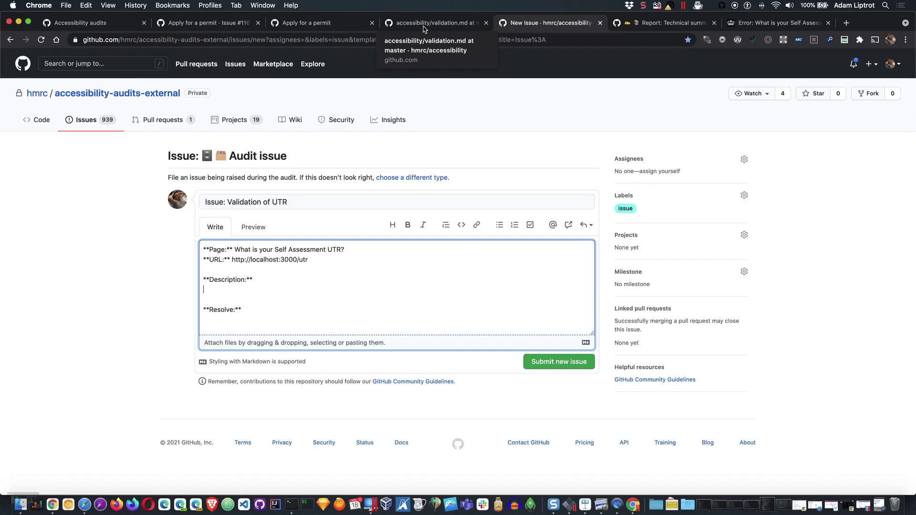
Copy the four explanatory paragraphs from the validation.md common issue into the Description section of the new issue
left_click(423, 29)
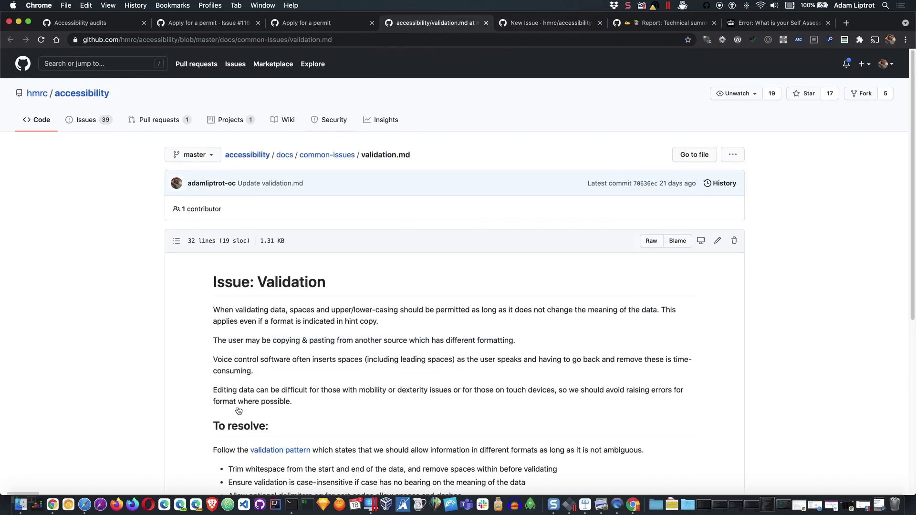
scroll(234, 400, "down", 5)
scroll(215, 396, "down", 1)
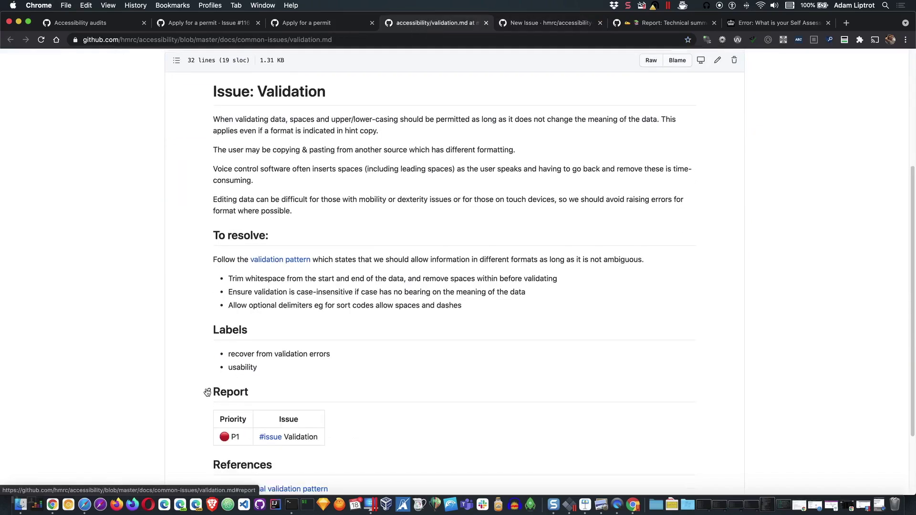
scroll(207, 392, "down", 1)
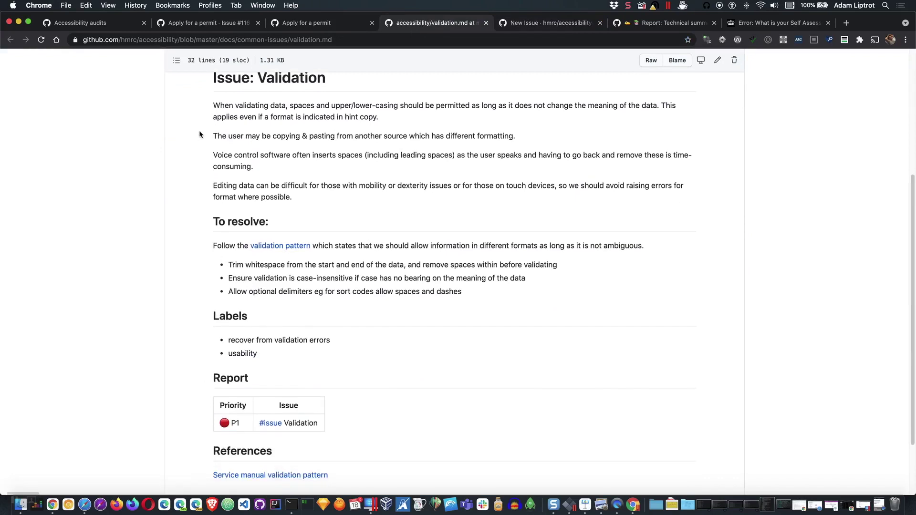
left_click_drag(211, 105, 313, 200)
key("super+c")
left_click(522, 24)
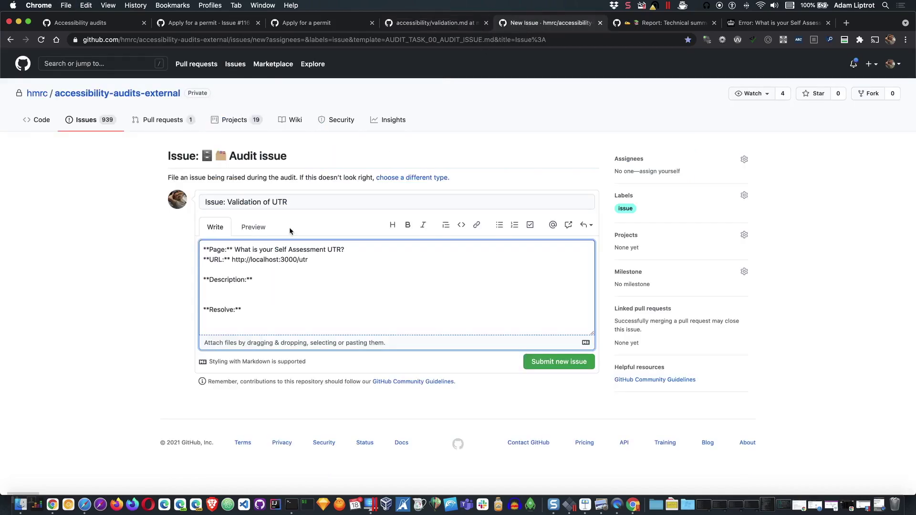
left_click(248, 290)
key("super+v")
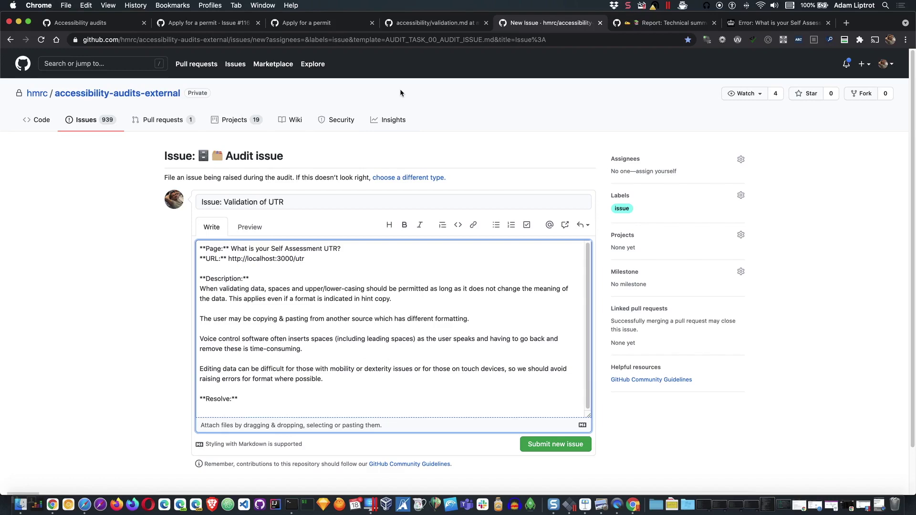
Copy the "To resolve" sentence and its three points from validation.md into the new issue's Resolve section
left_click(416, 27)
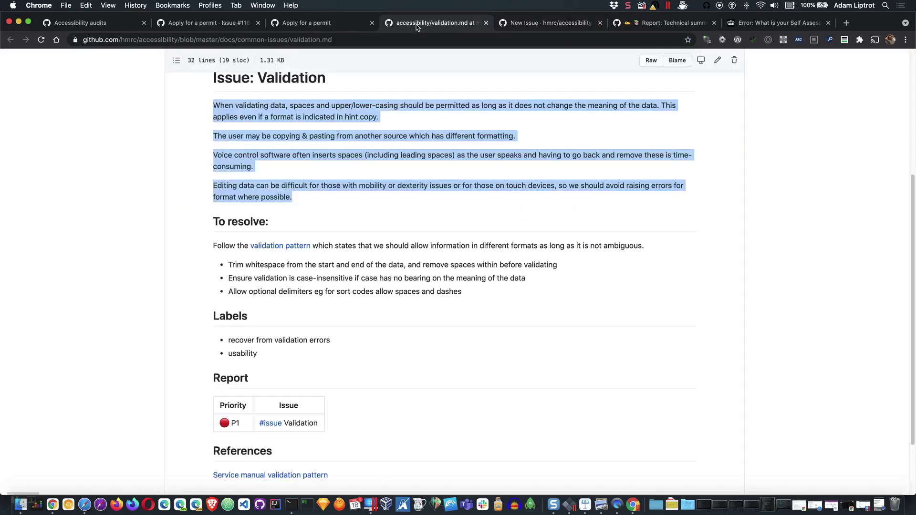
left_click(299, 308)
scroll(300, 309, "up", 1)
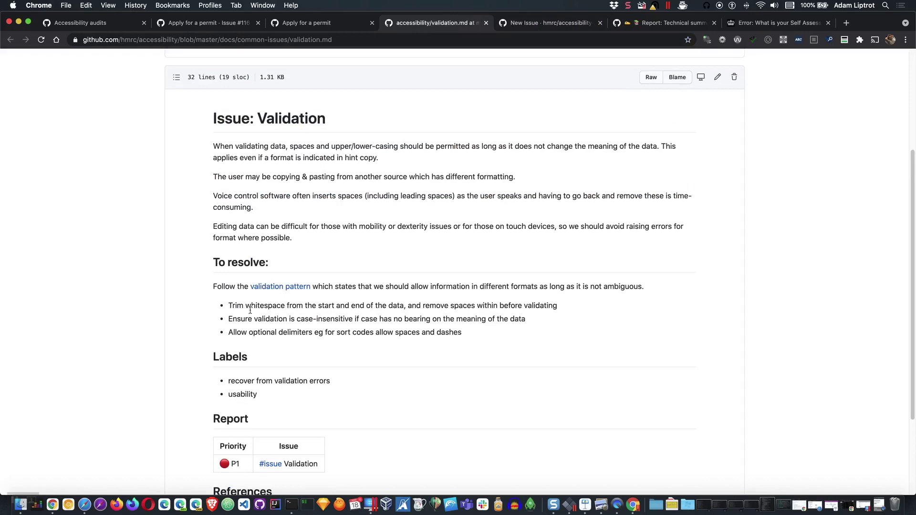
left_click_drag(214, 285, 482, 334)
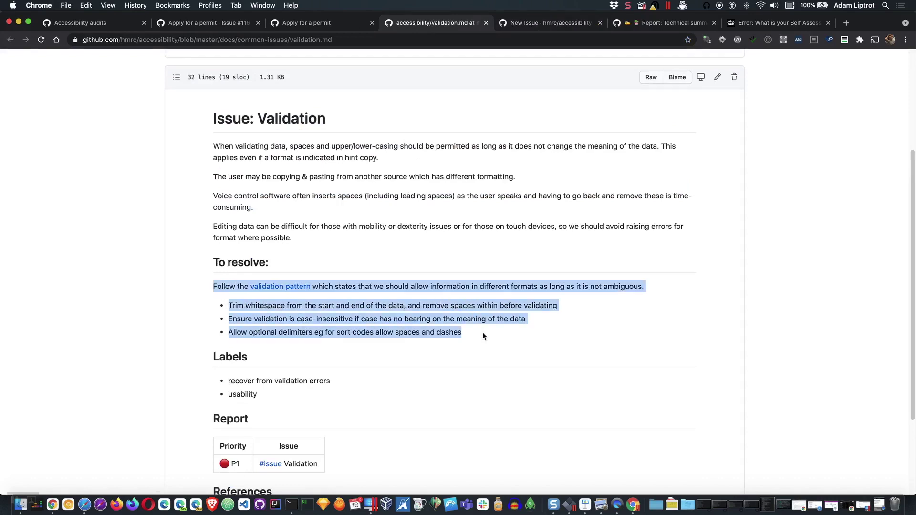
left_click(522, 24)
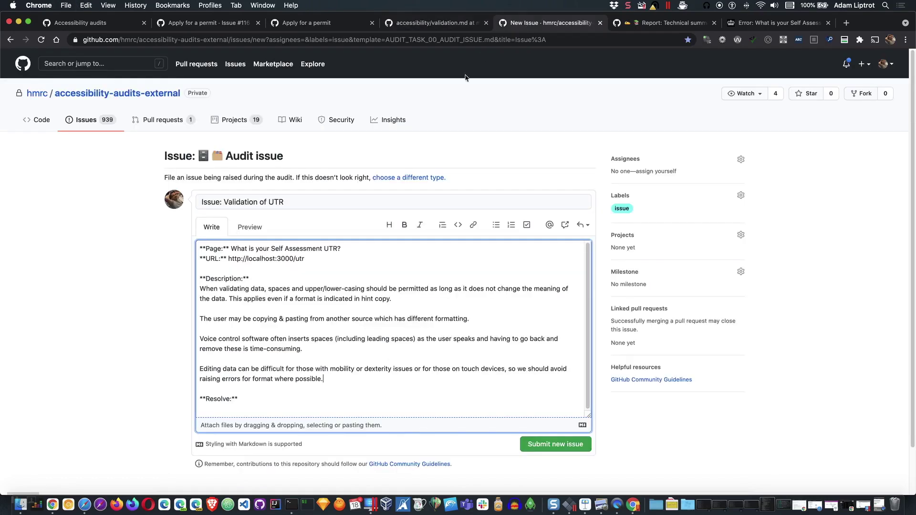
left_click(281, 407)
key("super+v")
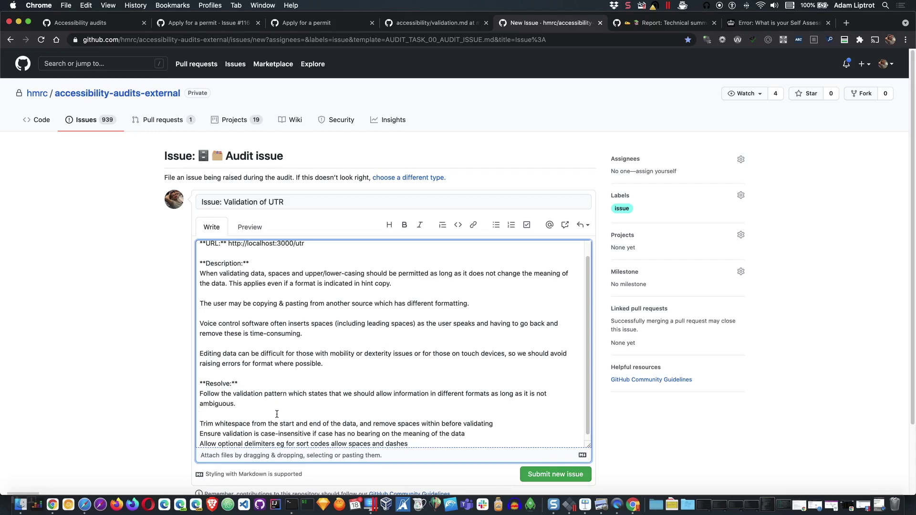
Format the three pasted resolve points as a Markdown list with leading dashes
type("-")
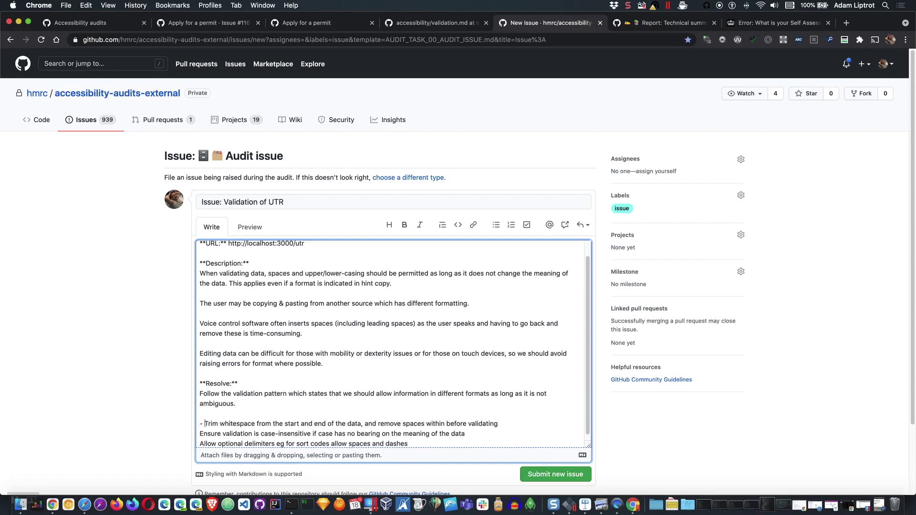
left_click(200, 434)
type("-")
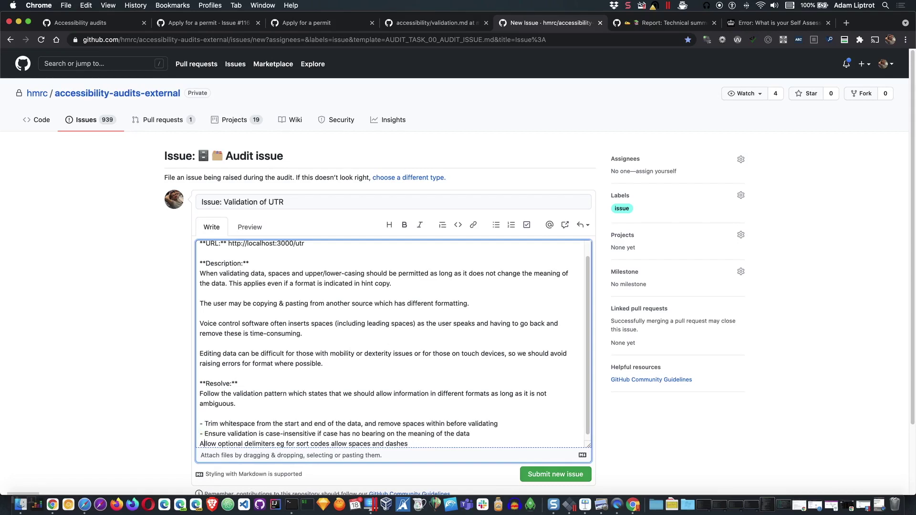
left_click(199, 443)
type("-")
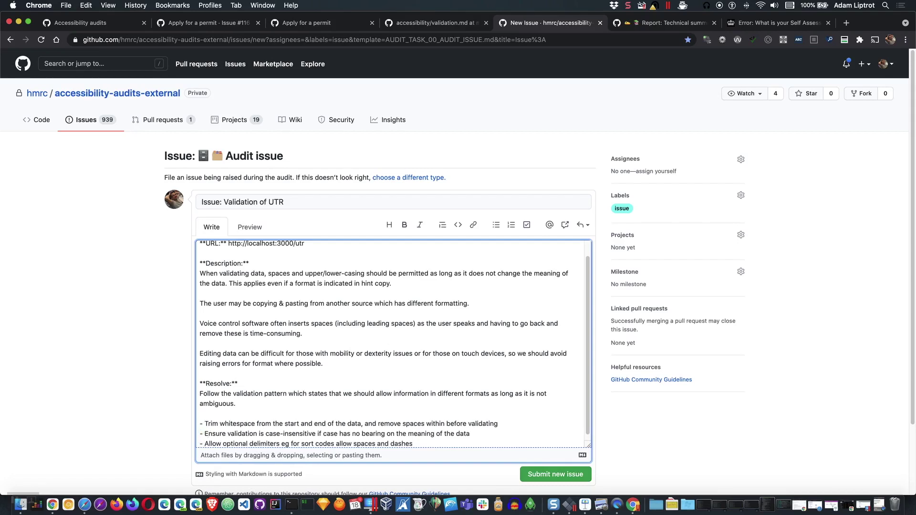
Delete the "Allow optional delimiters eg for sort codes allow spaces and dashes" point from the Resolve list
key("super+Left")
key("shift+super+Right")
key("BackSpace")
key("BackSpace")
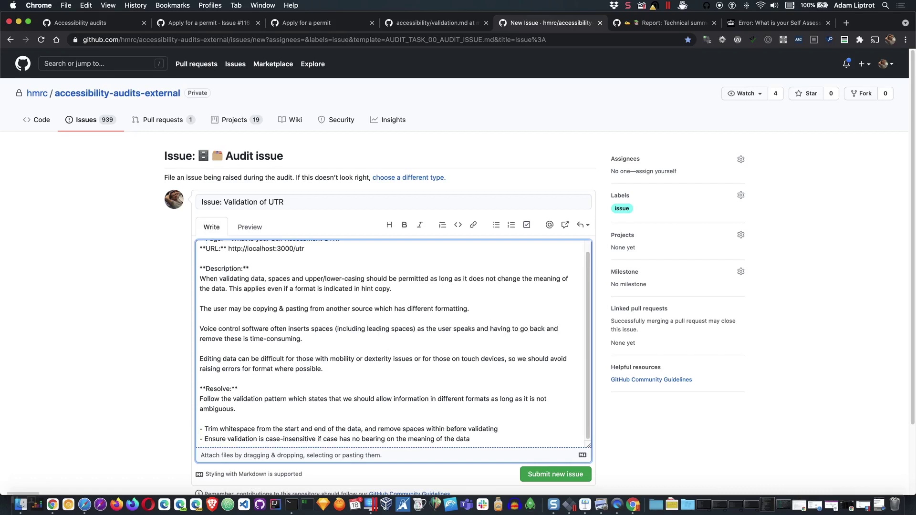
key("shift+super+Left")
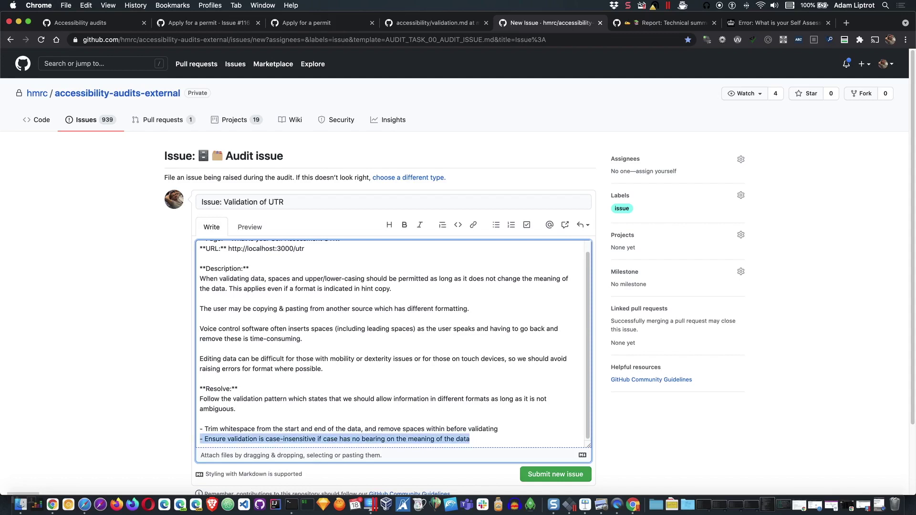
key("Right")
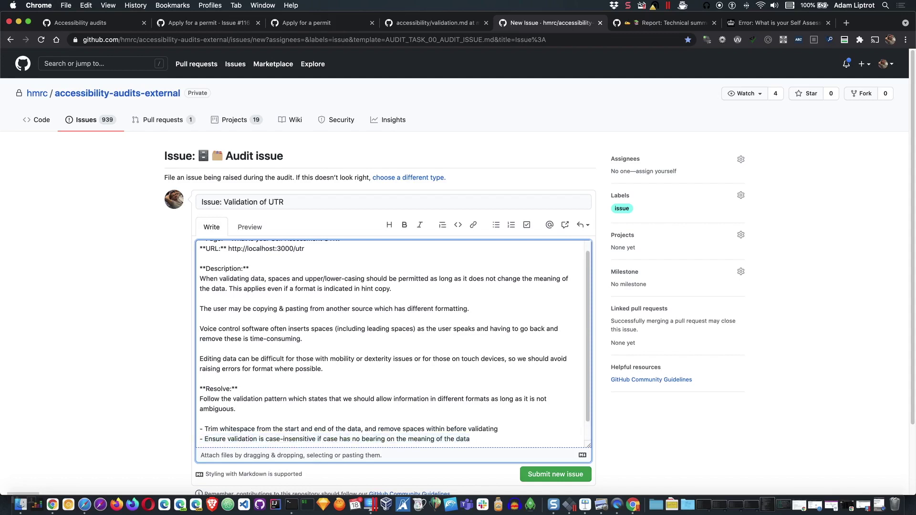
scroll(289, 403, "down", 2)
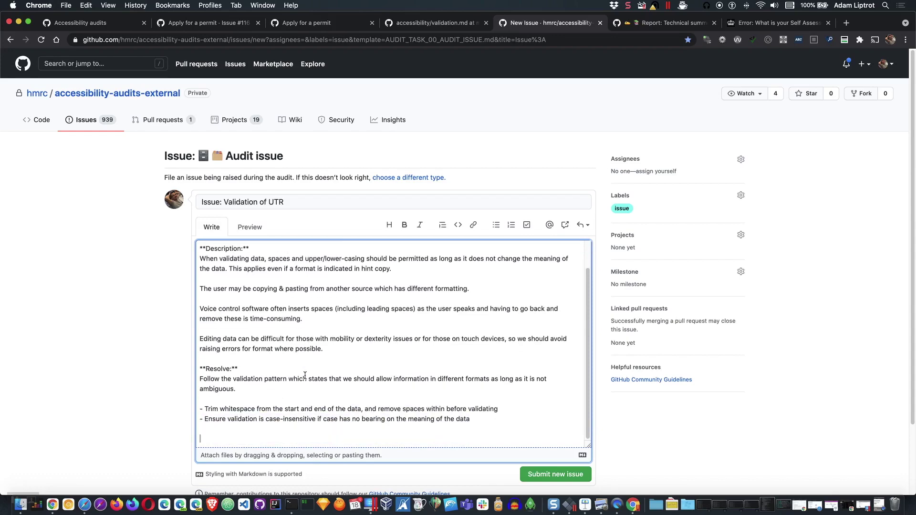
left_click(435, 24)
scroll(346, 286, "down", 1)
left_click(351, 257)
scroll(351, 257, "down", 5)
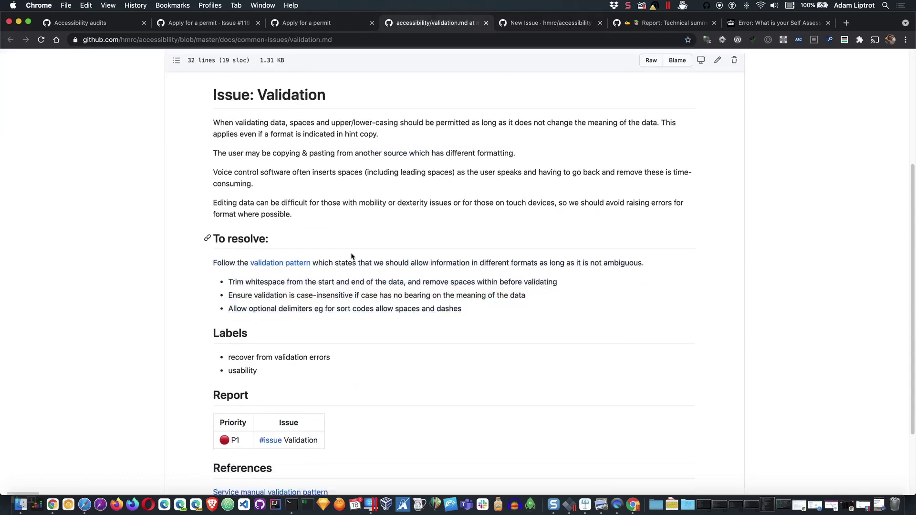
right_click(289, 165)
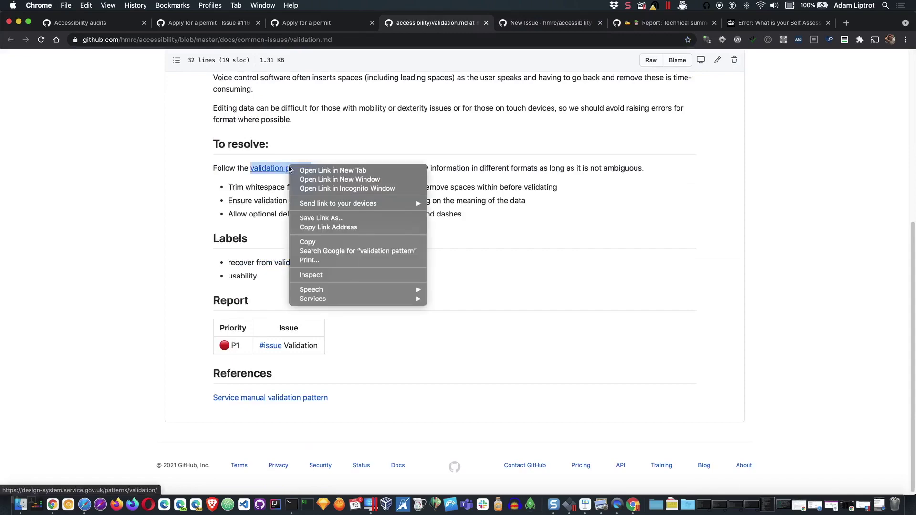
left_click(331, 227)
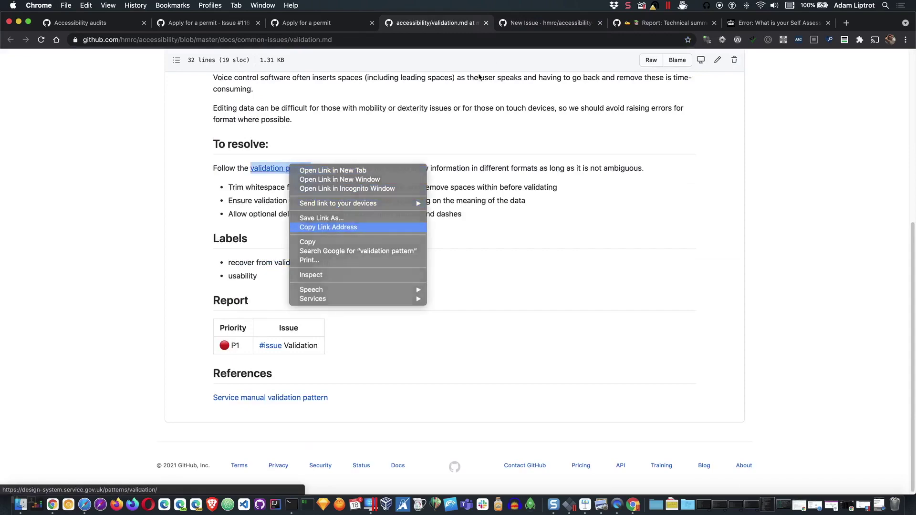
left_click(549, 22)
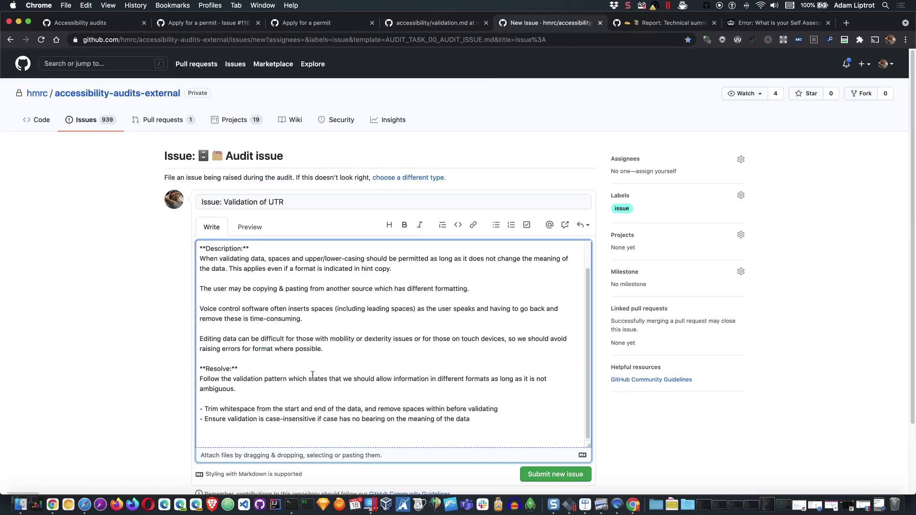
left_click(260, 387)
type("See")
key("super+v")
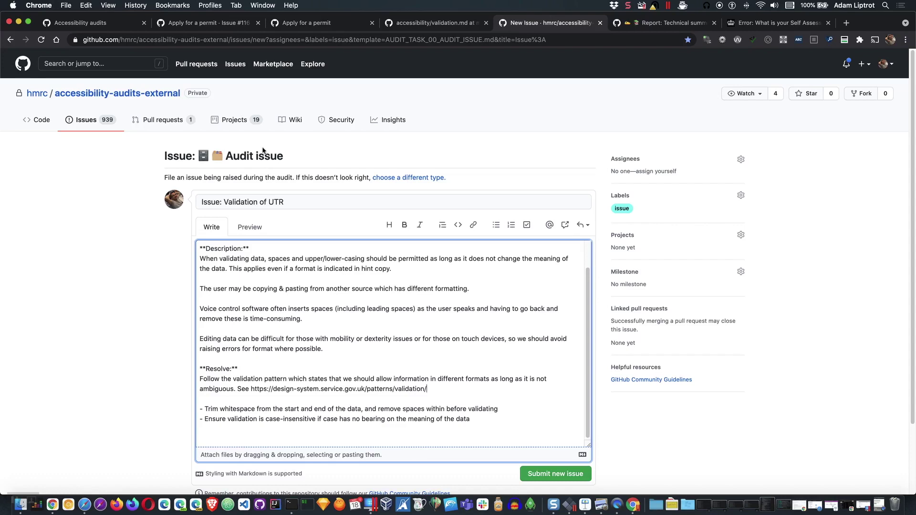
Check the labels listed in validation.md, return to the new issue and assign it to yourself
left_click(418, 25)
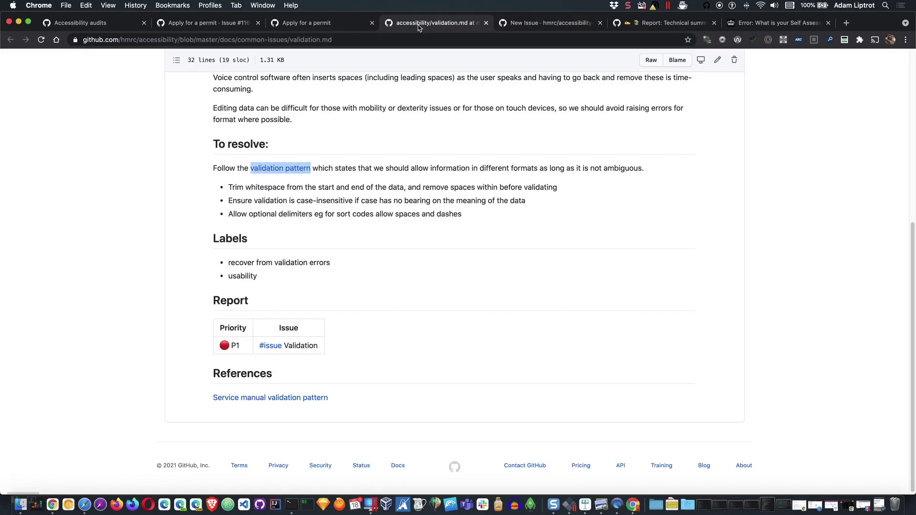
left_click(319, 236)
scroll(319, 236, "down", 1)
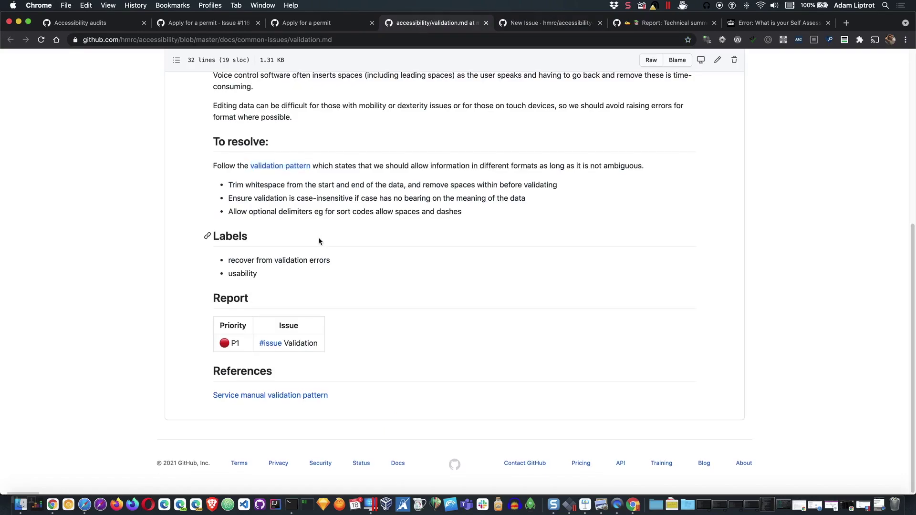
left_click(541, 24)
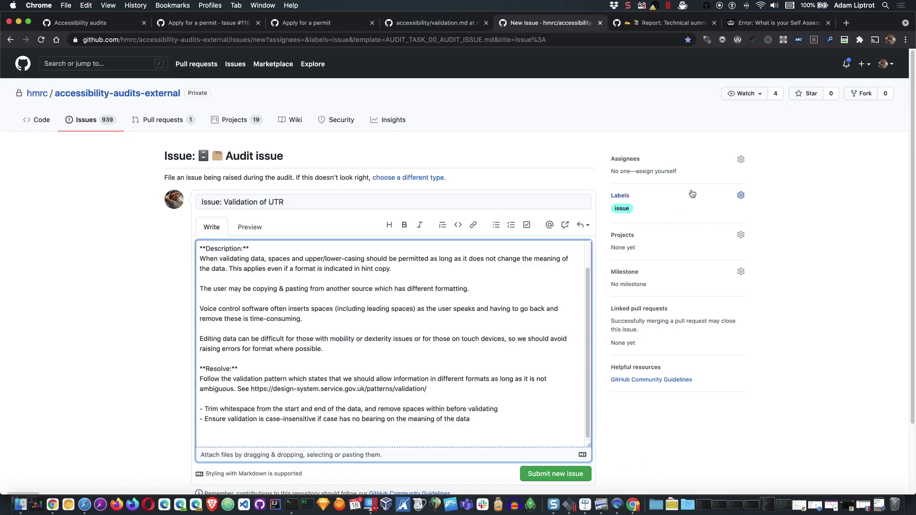
left_click(668, 172)
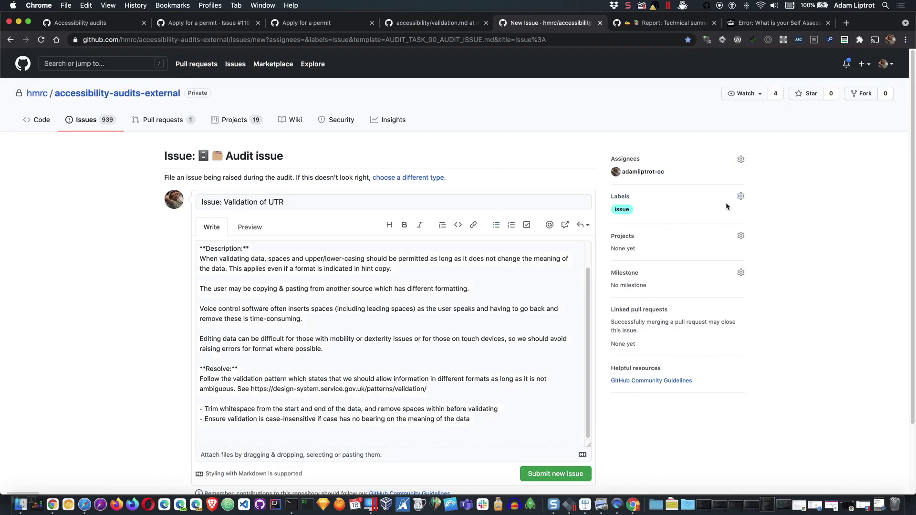
Add the labels "recover from validation errors" and "pattern unique taxpayer reference UTR" to the issue
left_click(740, 197)
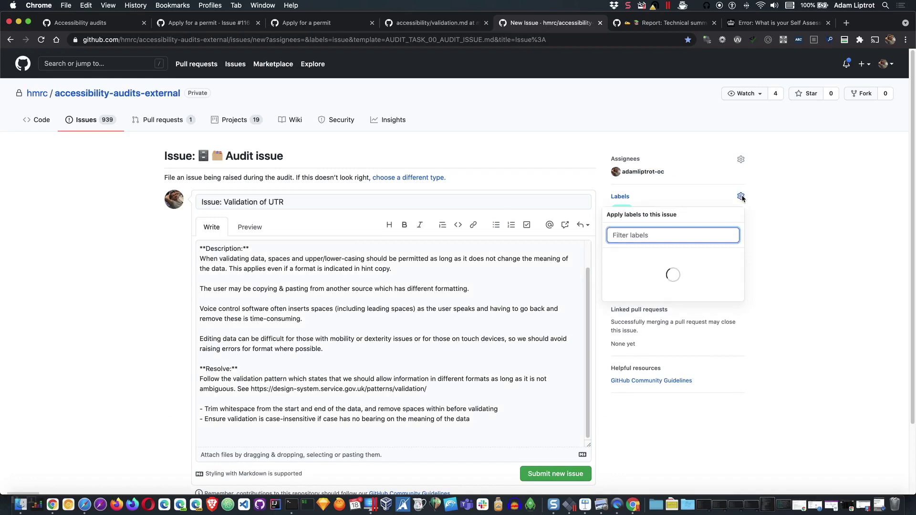
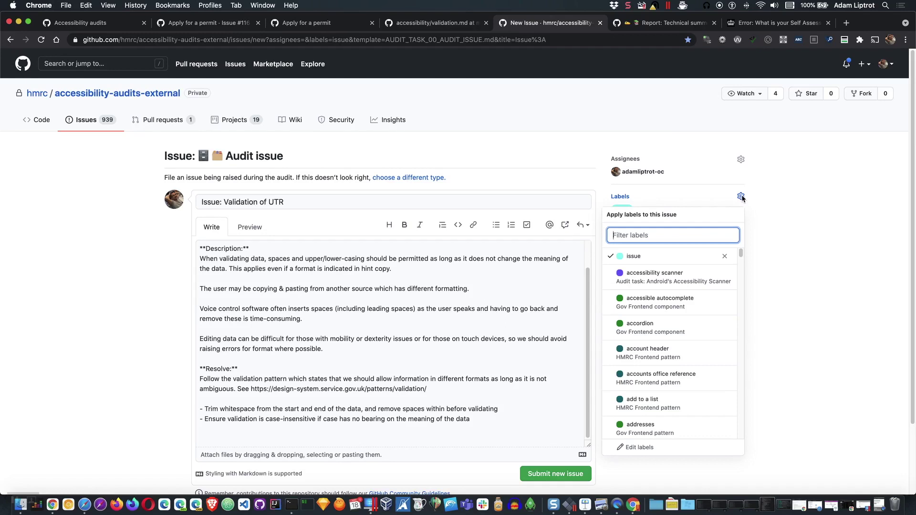
type("valida")
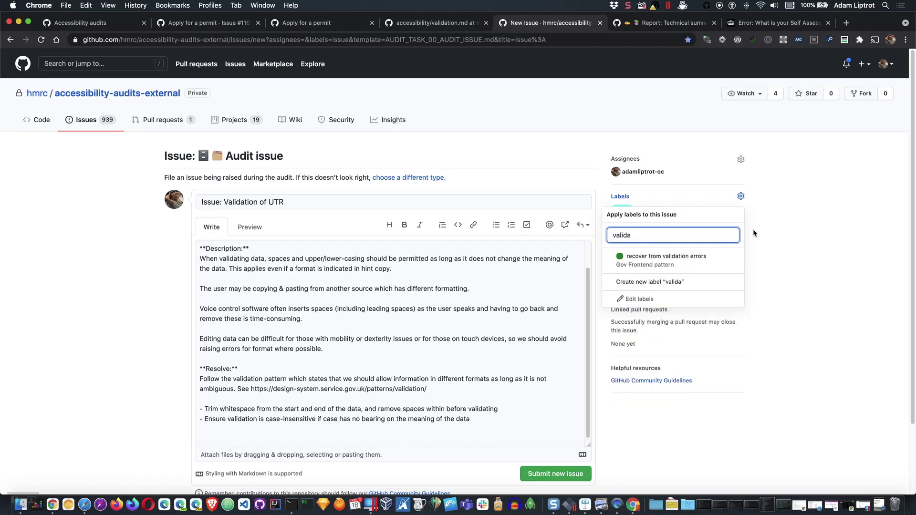
left_click(704, 260)
double_click(689, 235)
type("utr")
left_click(683, 267)
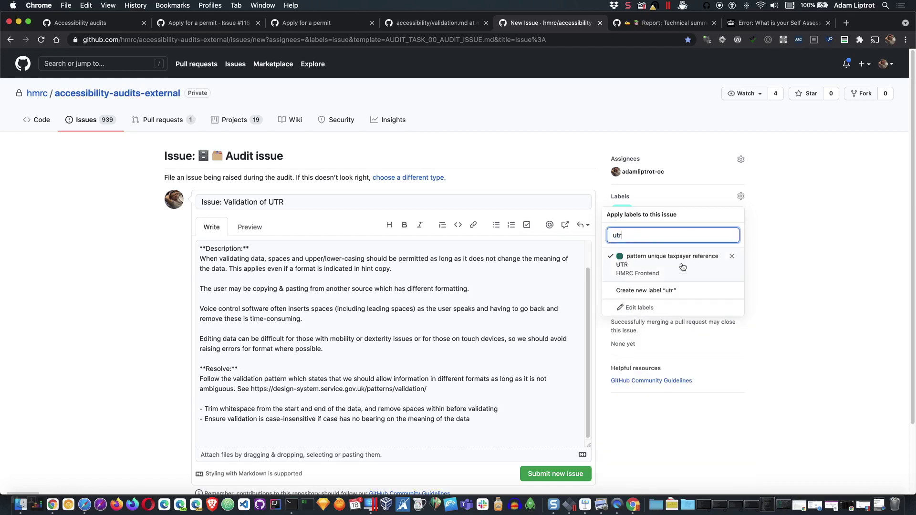
left_click(792, 297)
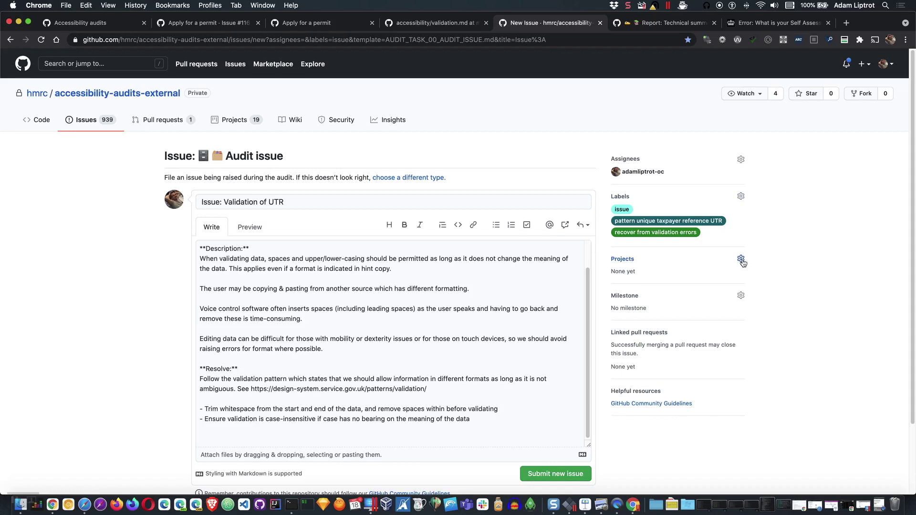
Add the "code quality" label to the issue and assign it to the "Apply for a permit" project
left_click(740, 197)
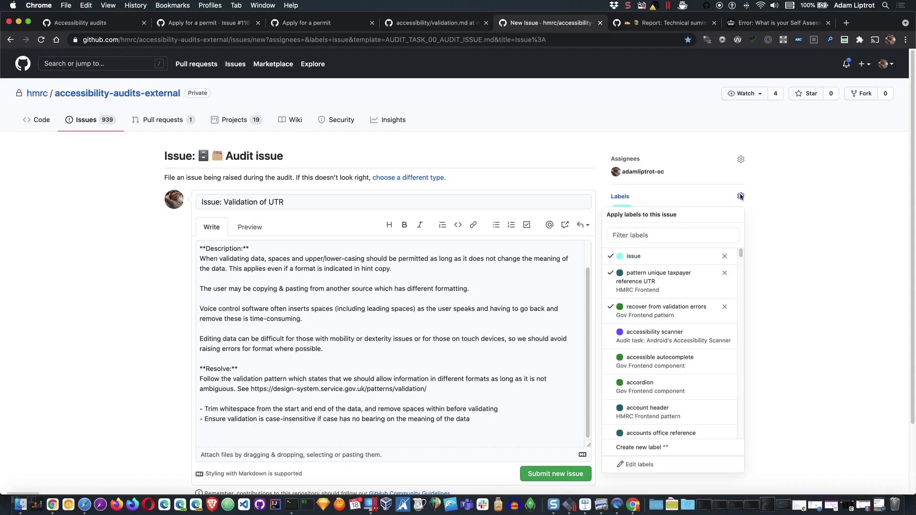
type("code")
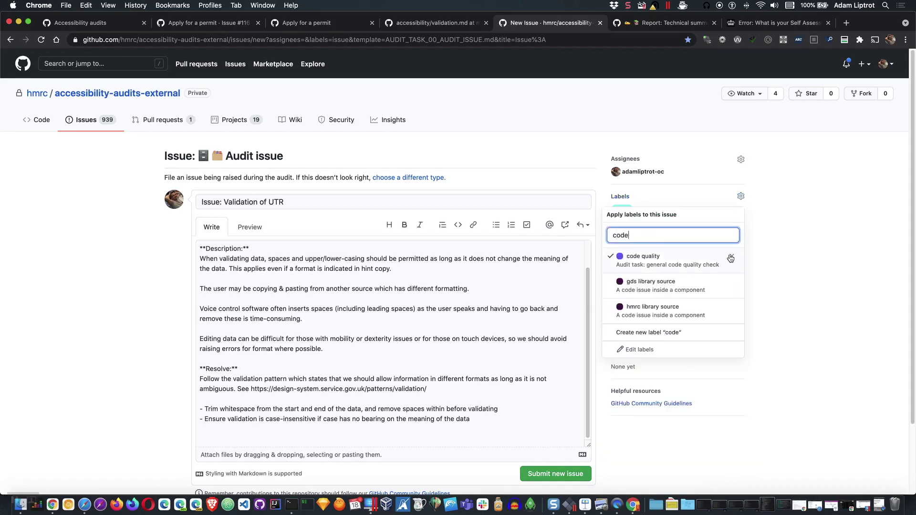
left_click(775, 273)
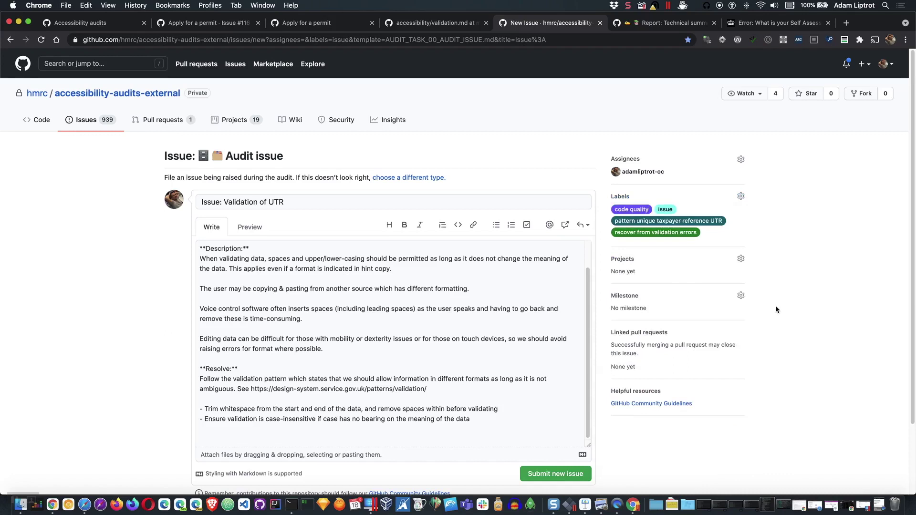
left_click(739, 260)
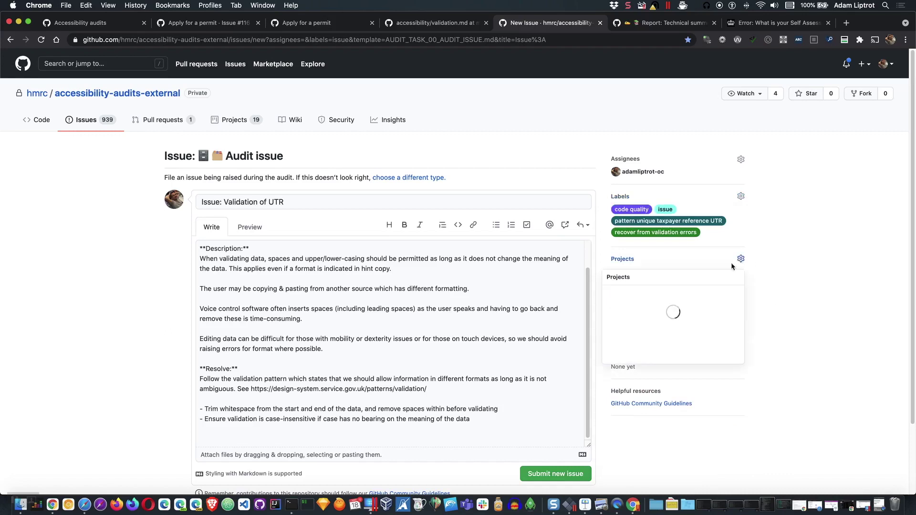
left_click(668, 335)
left_click(786, 329)
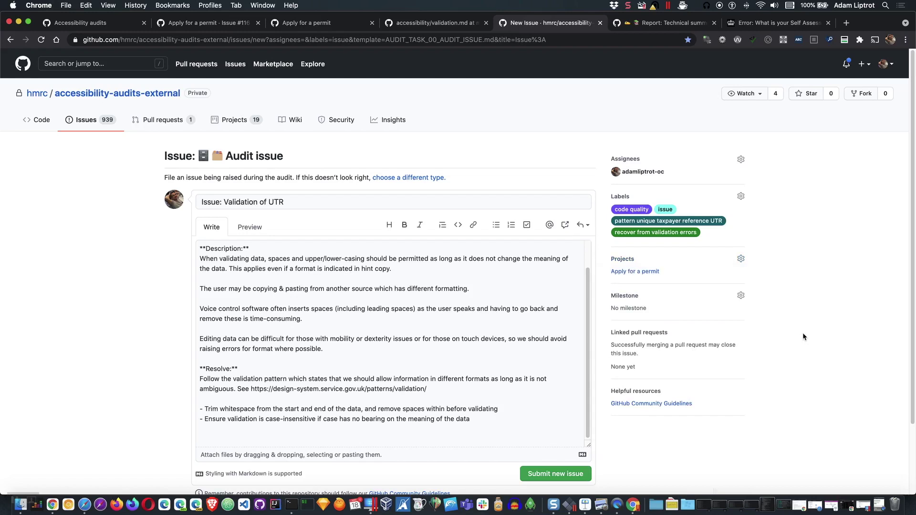
Capture a screenshot of the UTR question on the permit form, from its heading down to the error message and input field
scroll(803, 333, "down", 1)
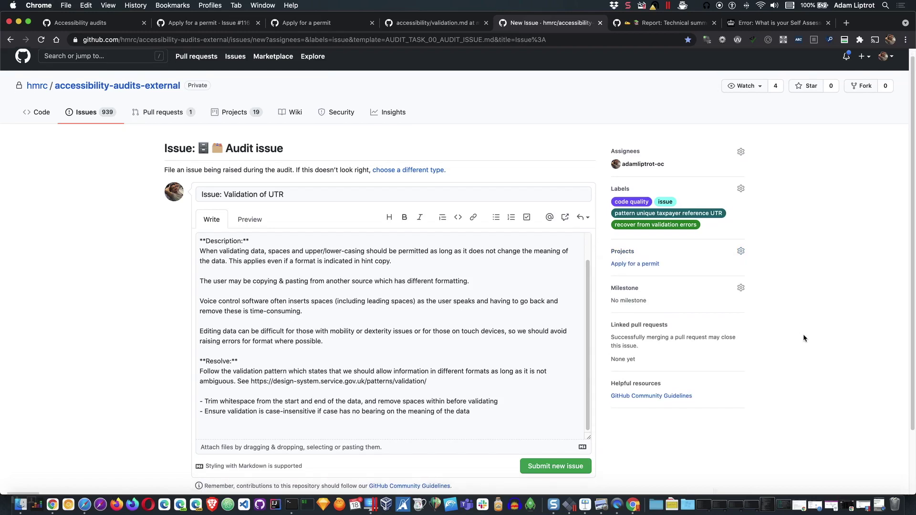
left_click(359, 426)
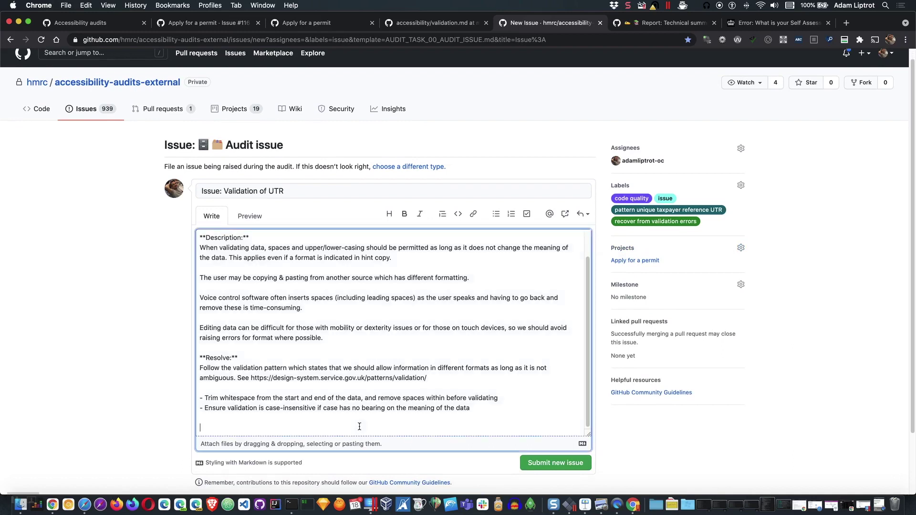
left_click(343, 27)
left_click(778, 23)
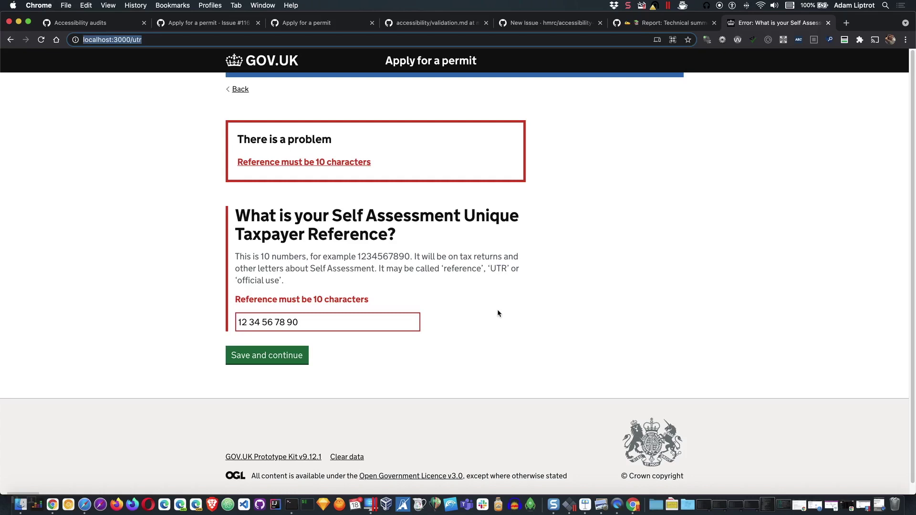
key("super+space")
type("scre")
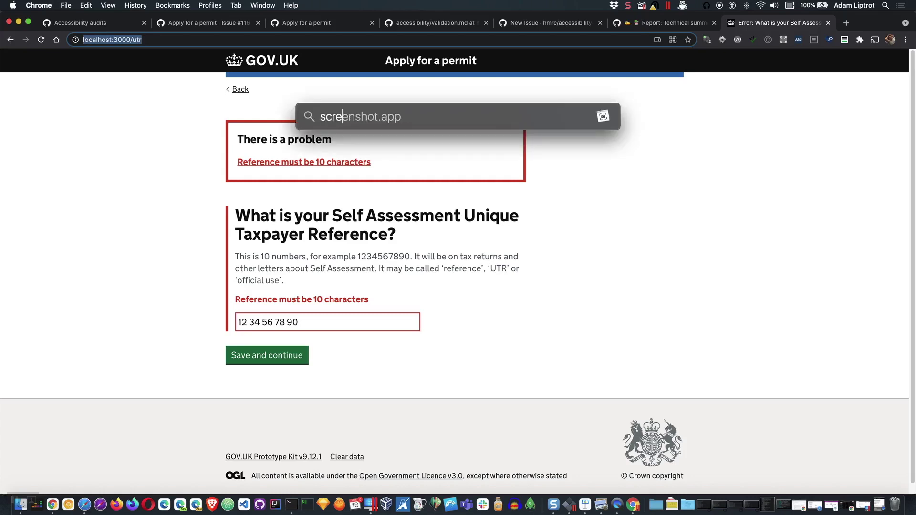
key("Return")
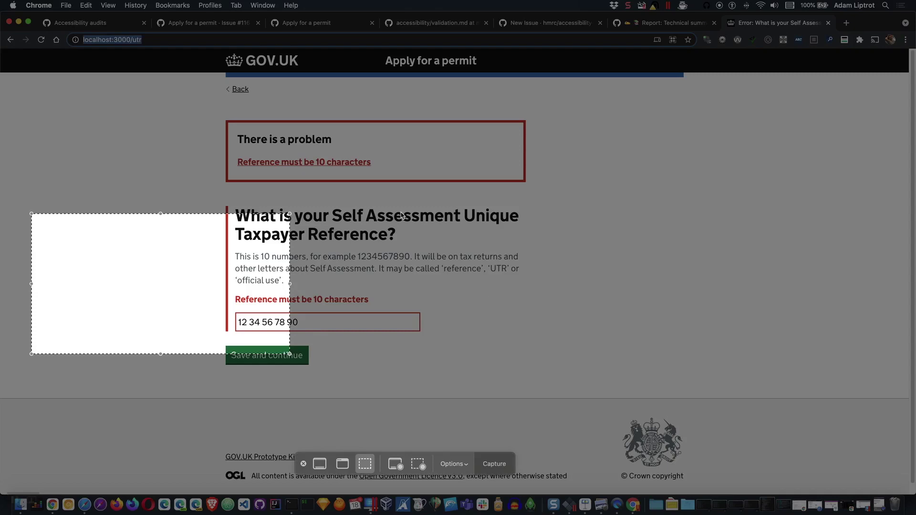
left_click_drag(229, 282, 418, 268)
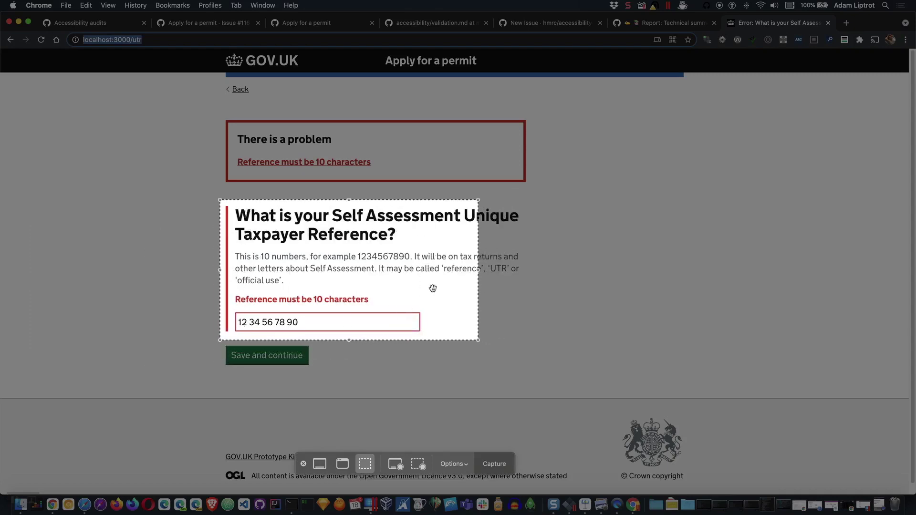
left_click_drag(478, 340, 528, 340)
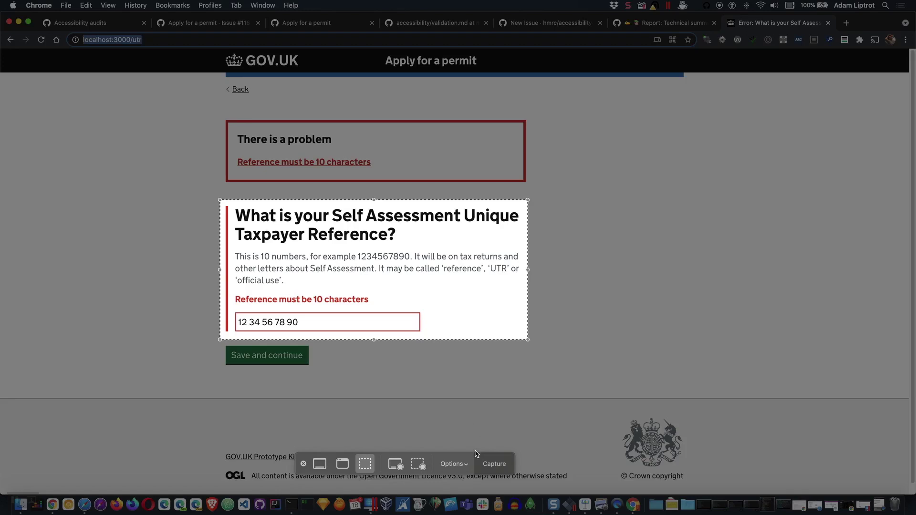
left_click(486, 465)
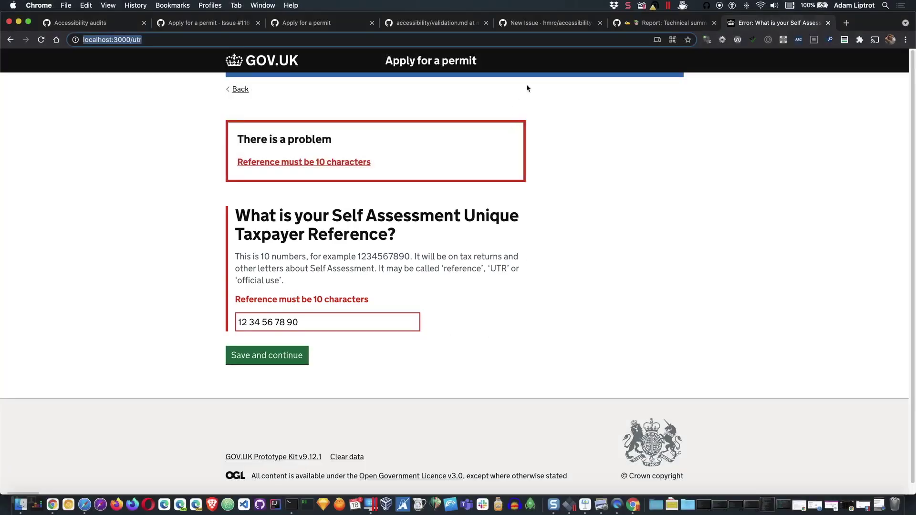
Return to the new issue and paste the captured screenshot at the end of the description, below the Resolve list
left_click(655, 28)
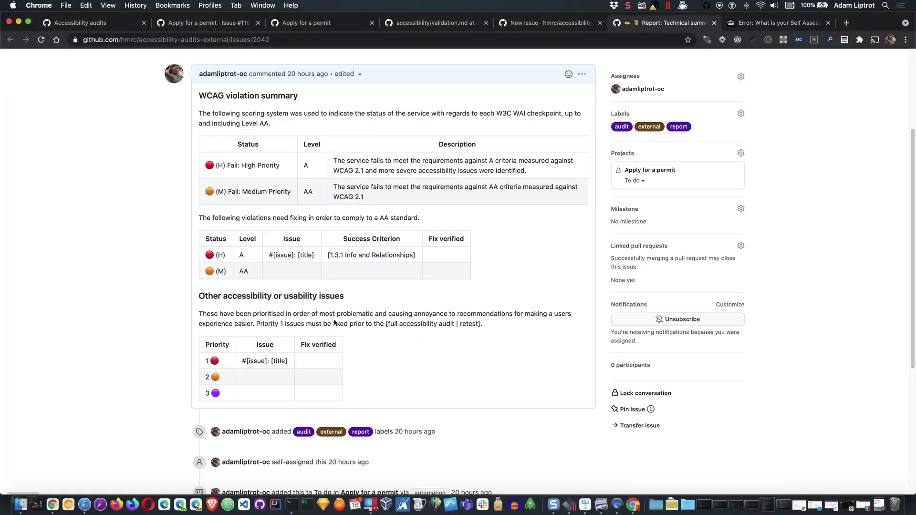
left_click(437, 19)
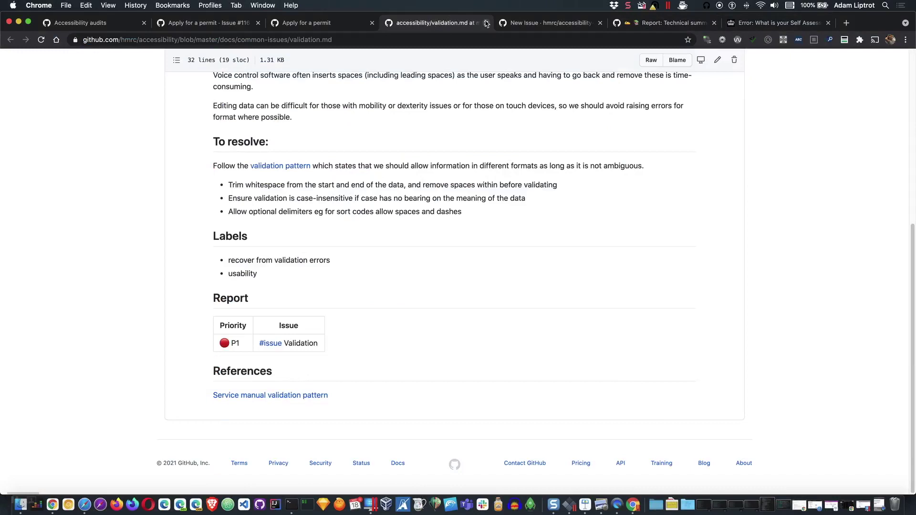
key("ctrl+Tab")
scroll(376, 388, "down", 1)
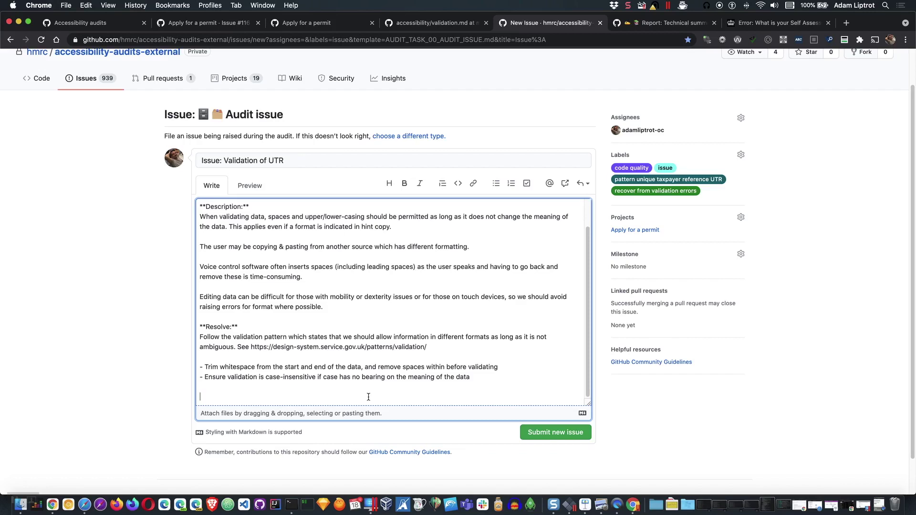
key("super+v")
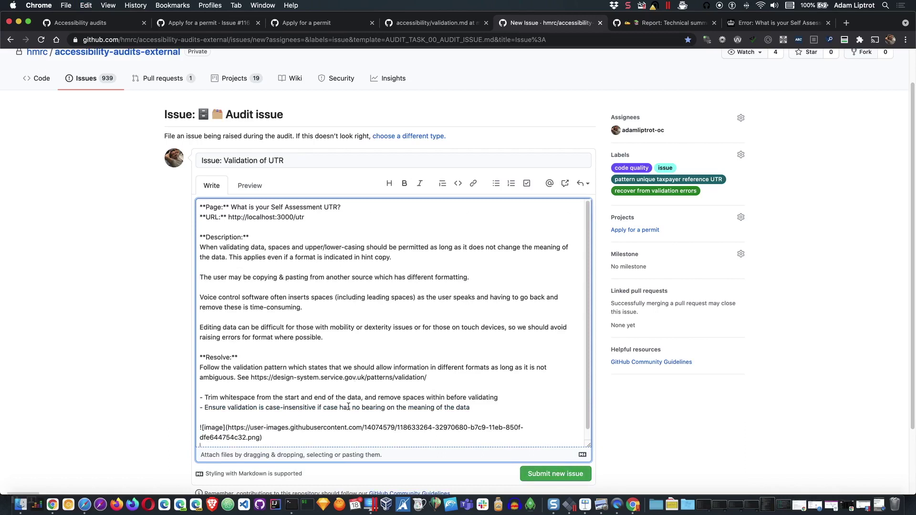
Preview the rendered "Issue: Validation of UTR" text with its screenshot and submit the new issue
scroll(343, 396, "down", 1)
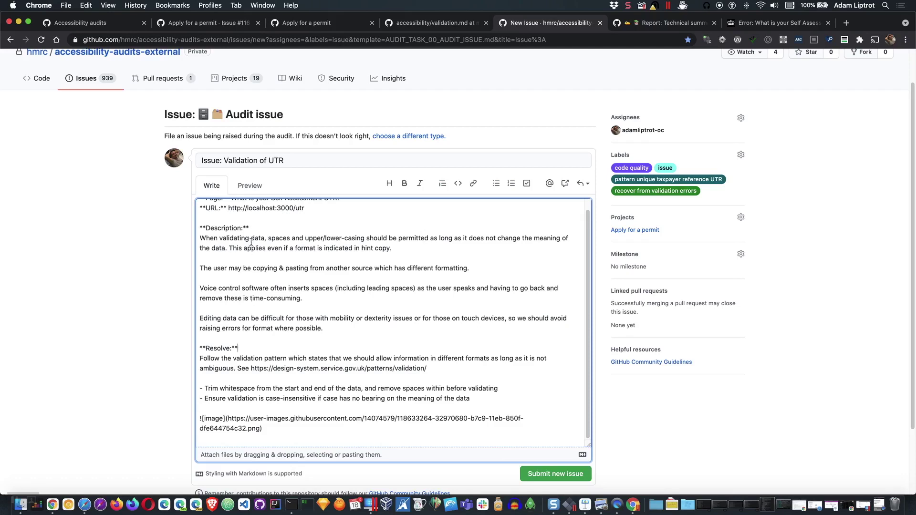
left_click(250, 186)
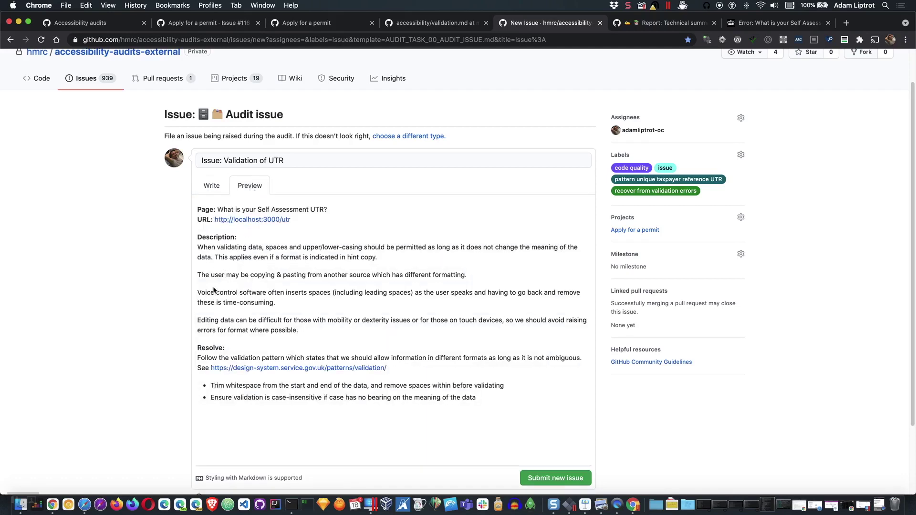
scroll(169, 311, "down", 2)
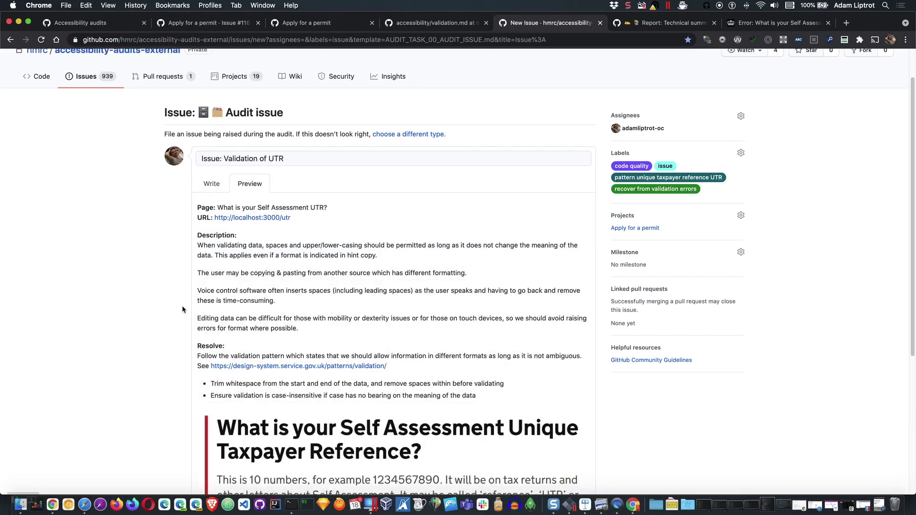
scroll(231, 310, "down", 3)
scroll(231, 310, "up", 5)
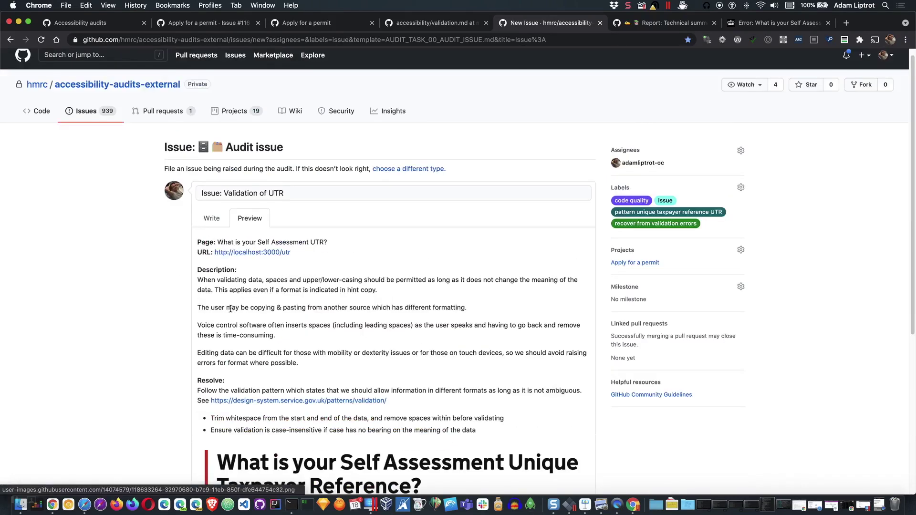
scroll(252, 304, "down", 5)
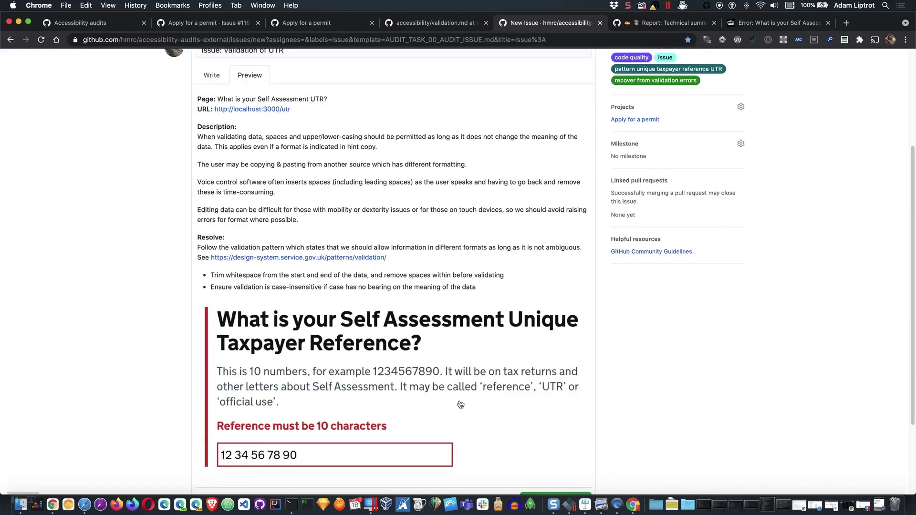
left_click(546, 431)
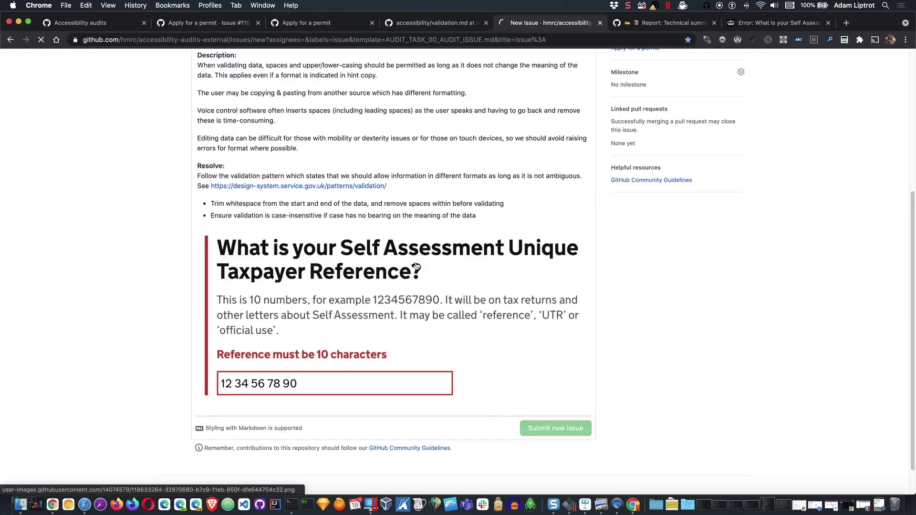
On the "Apply for a permit" project board, move the "Issue: Validation of UTR" card from To do to Issues
left_click(328, 26)
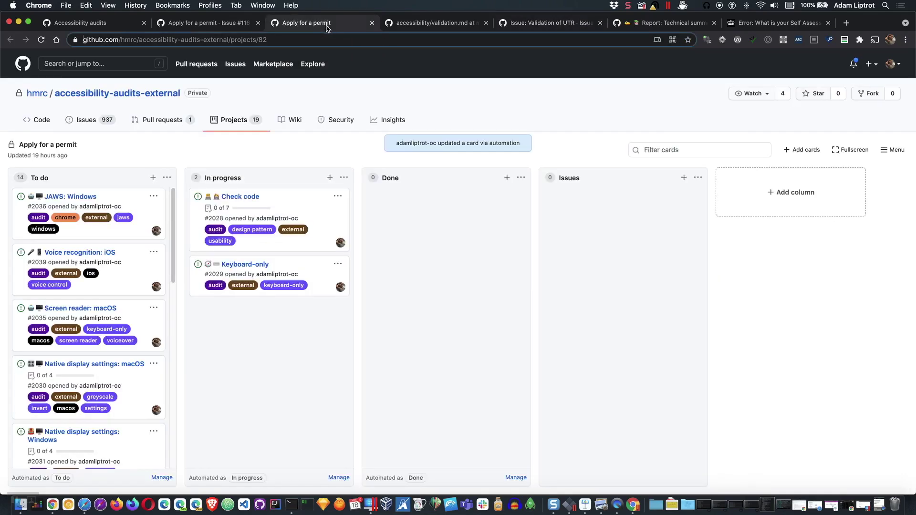
scroll(122, 329, "down", 10)
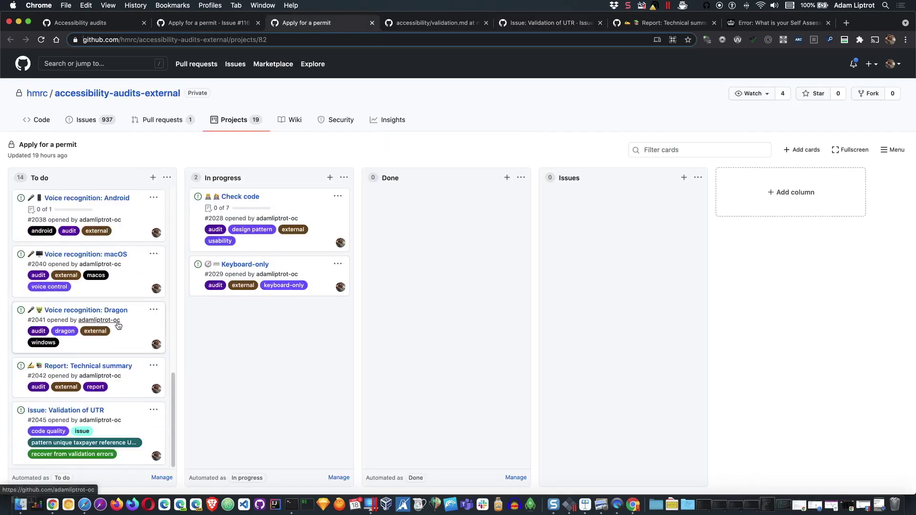
left_click_drag(137, 432, 652, 212)
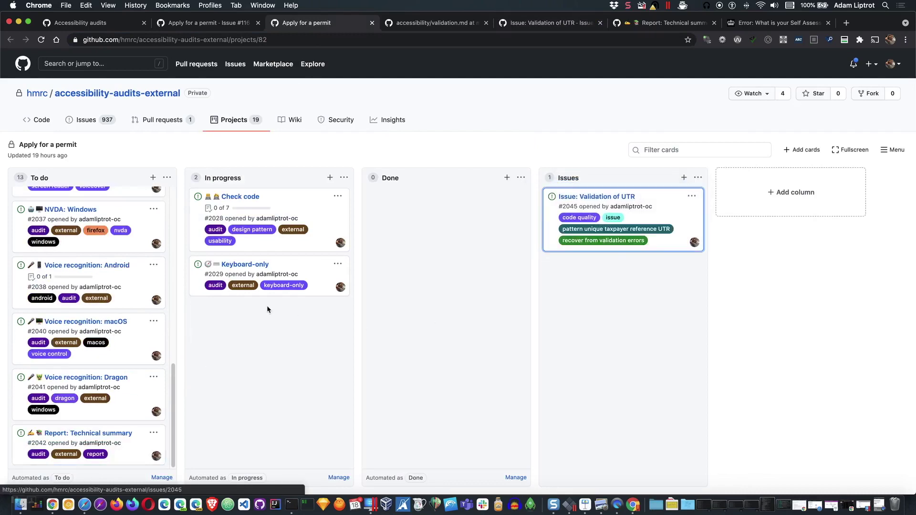
scroll(152, 343, "up", 10)
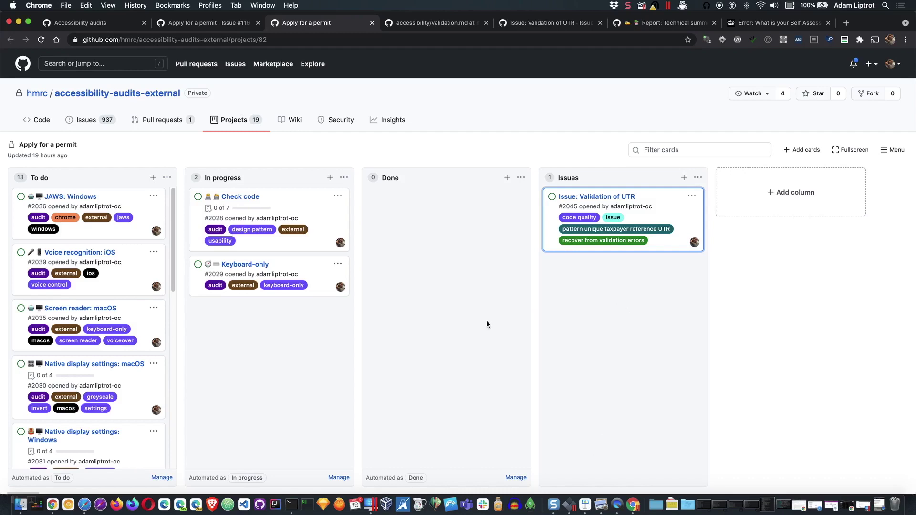
Shorten the UTR entry on the permit form to 10 characters, then save and continue to the email address question
left_click(796, 23)
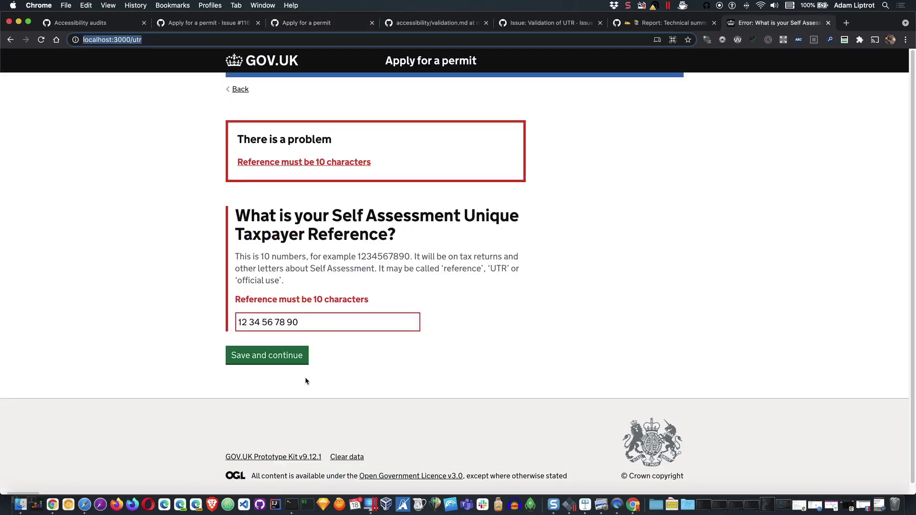
left_click(287, 324)
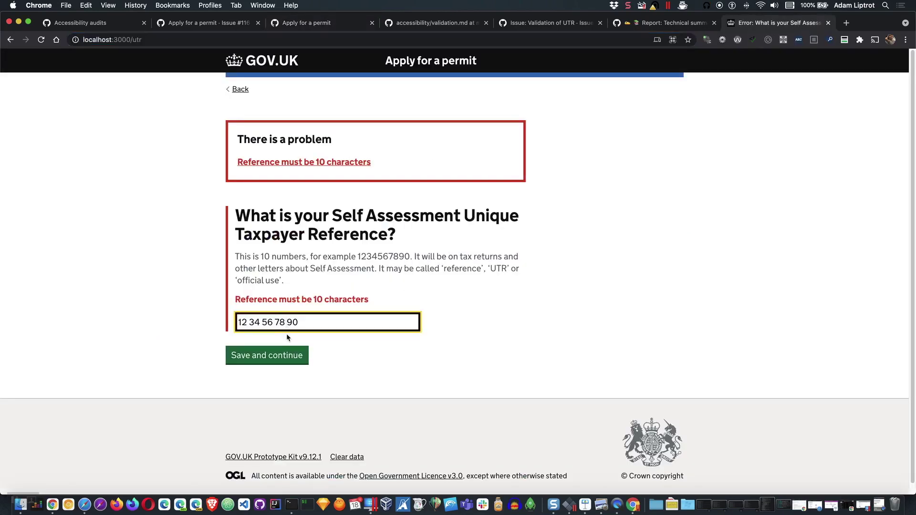
key("BackSpace")
key("BackSpace")
key("Left")
key("BackSpace")
key("Tab")
key("Return")
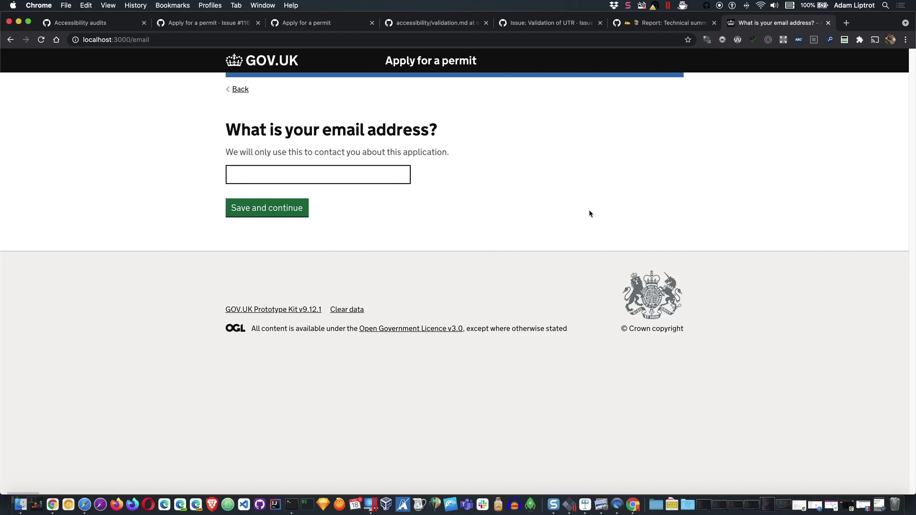
Open the developer tools on the email address page, inspect the main content's grid row and check the console for validation errors
right_click(589, 157)
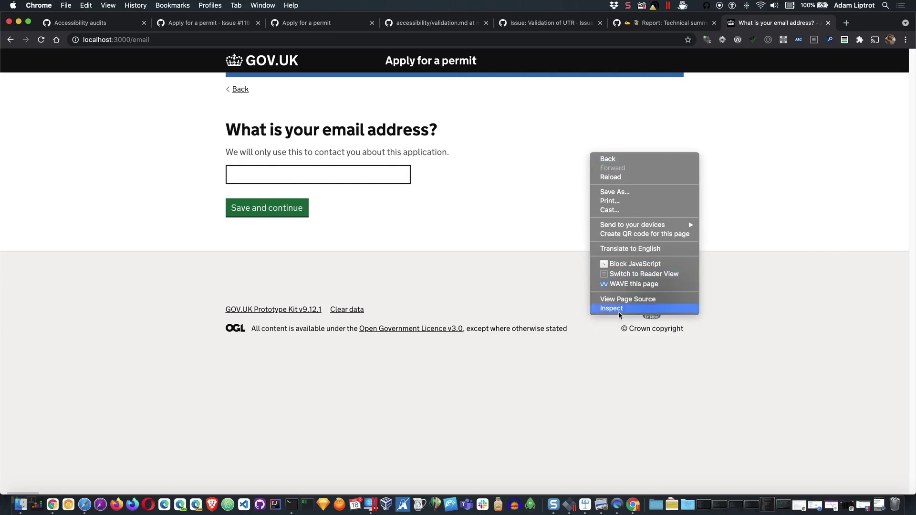
left_click(713, 167)
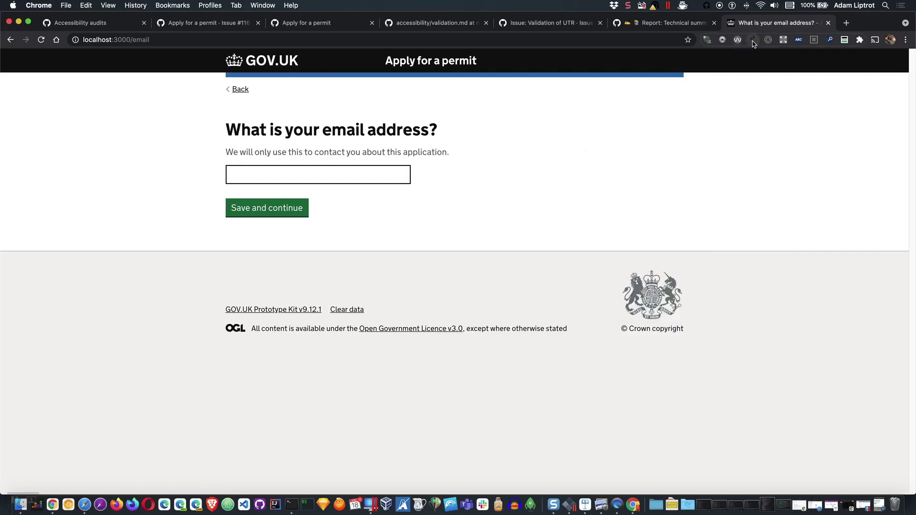
key("super+alt+i")
key("super+shift+c")
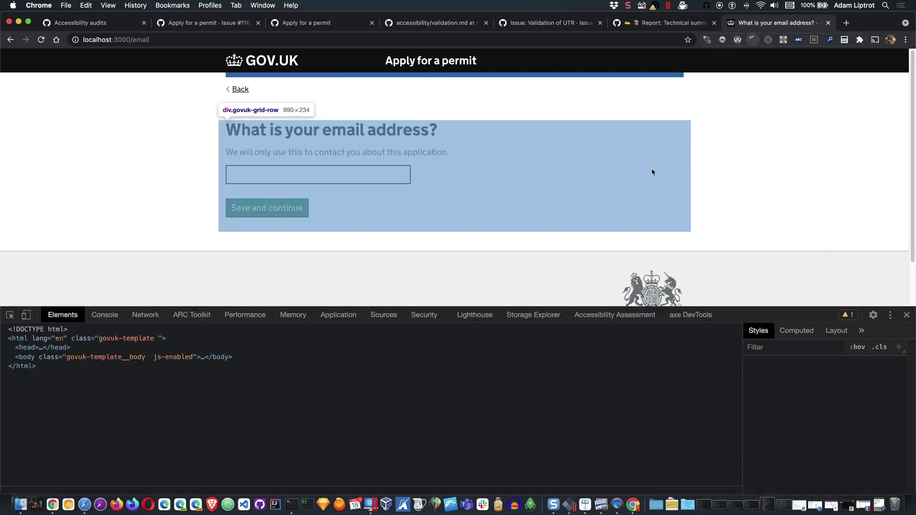
left_click(651, 168)
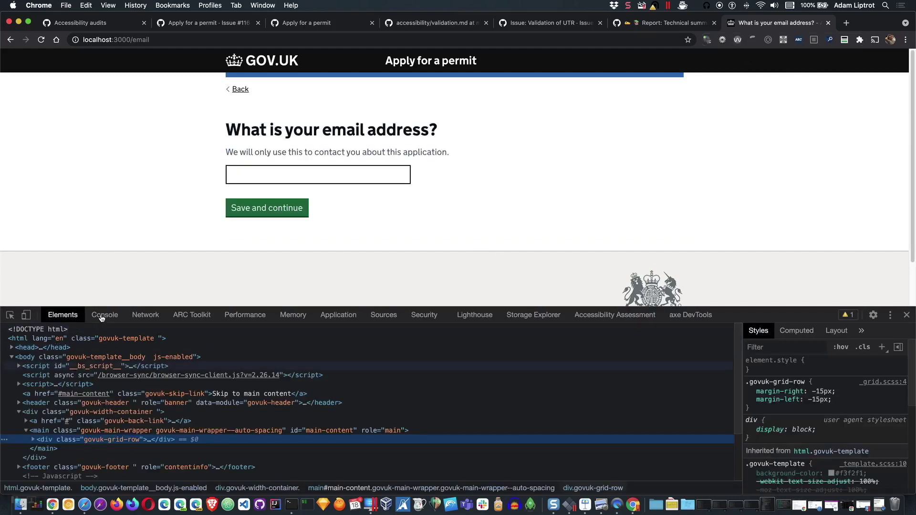
left_click(102, 317)
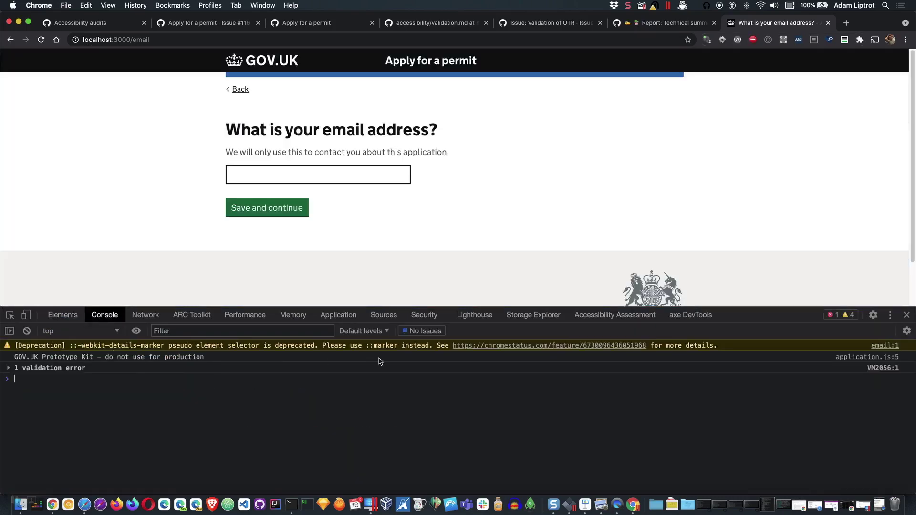
Run a full-page axe DevTools scan on the email address page and review the reported issues
left_click(690, 315)
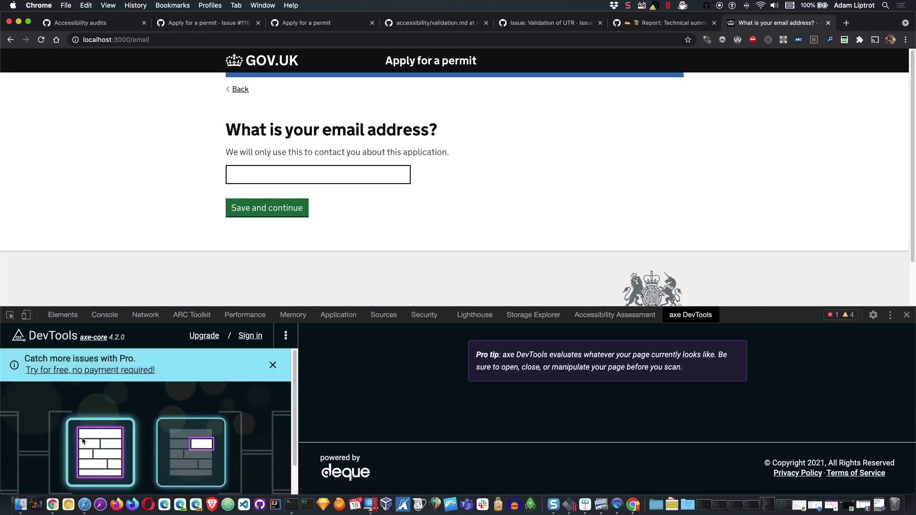
left_click(86, 438)
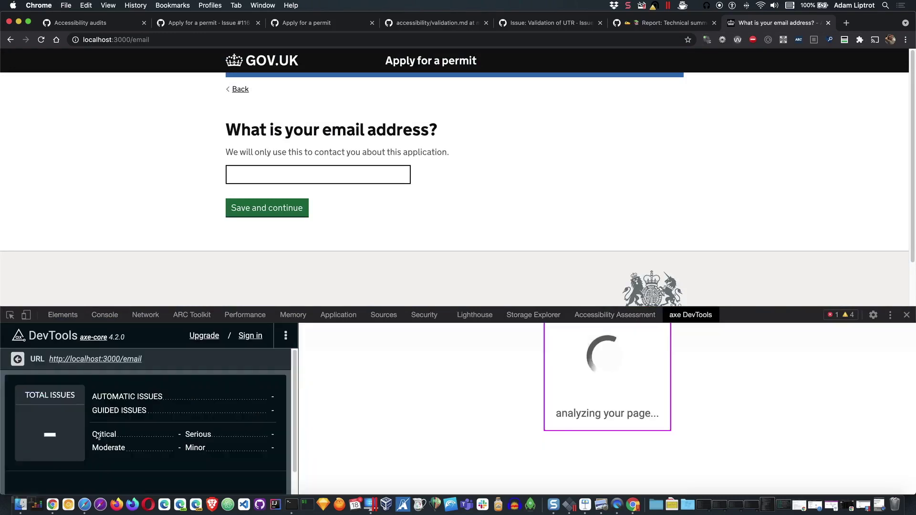
scroll(152, 430, "down", 2)
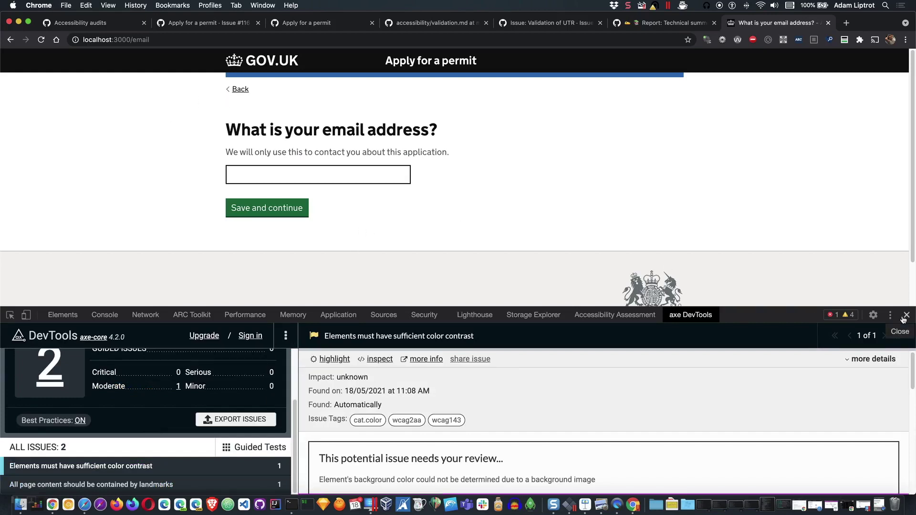
Save and continue with the email address left blank, and close the developer tools
left_click(286, 209)
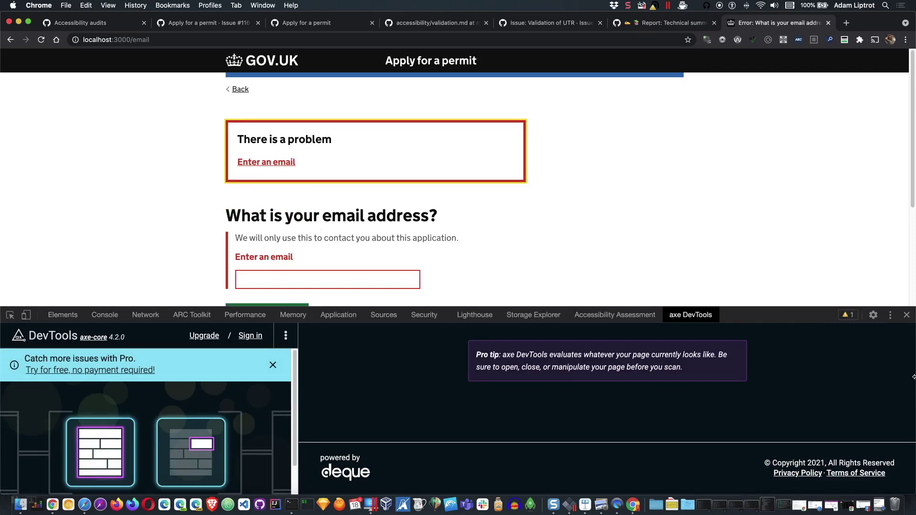
left_click(822, 337)
key("super+alt+i")
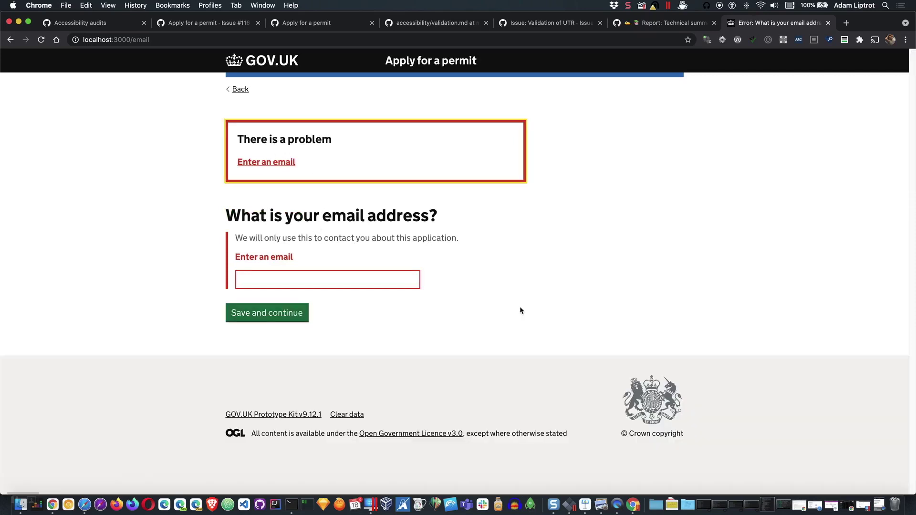
Inspect the email field's input element in its error state and check its type and aria-describedby attributes
right_click(379, 281)
left_click(412, 398)
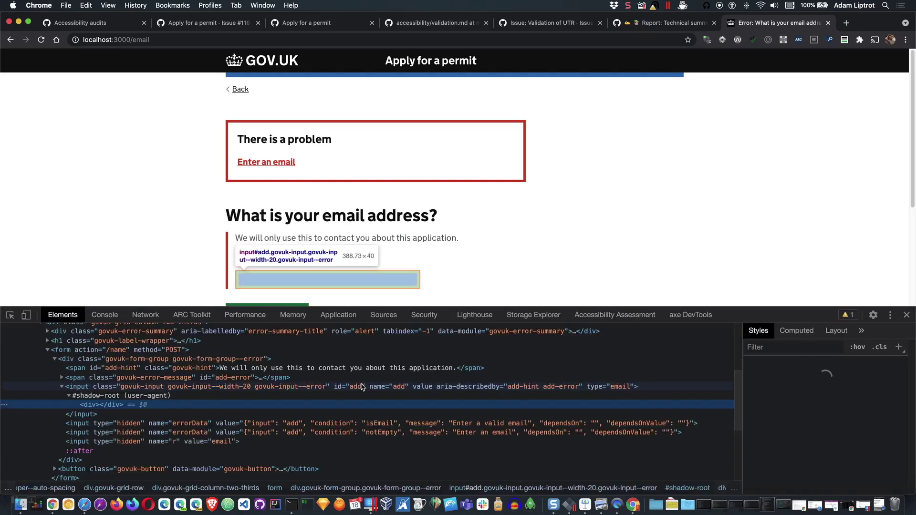
left_click(327, 389)
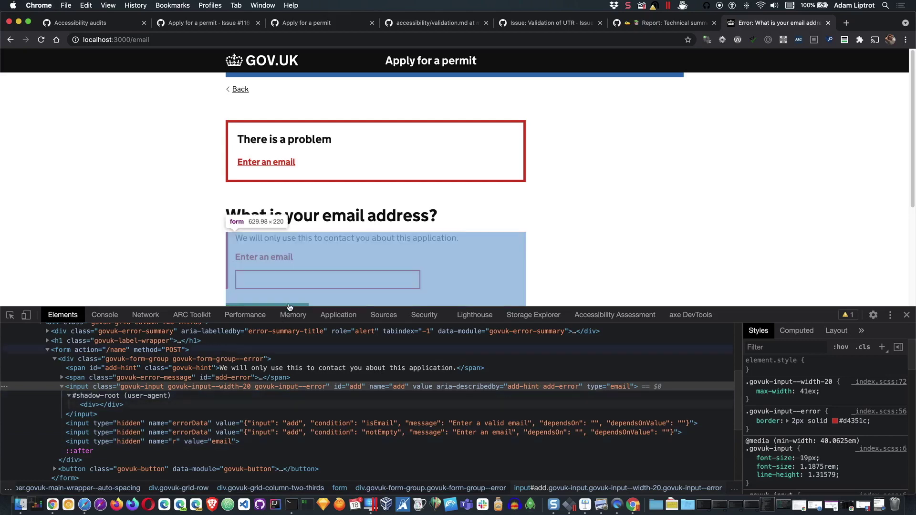
left_click(361, 278)
left_click(555, 271)
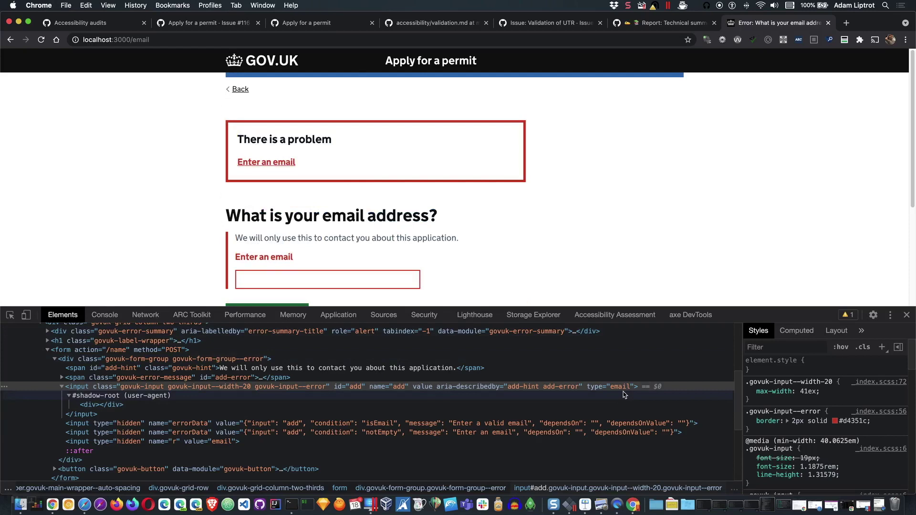
scroll(638, 210, "down", 1)
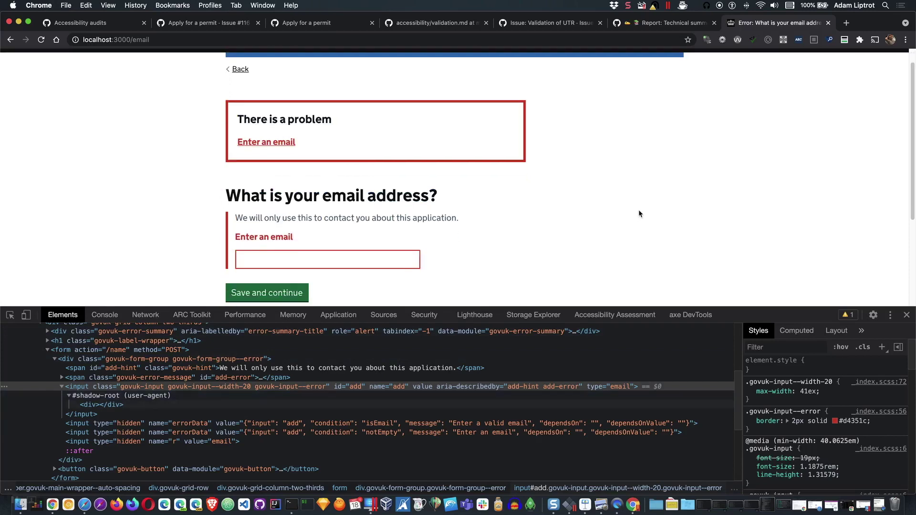
Fill the email field with an address lacking the @ sign, close the developer tools, and save and continue
left_click(374, 256)
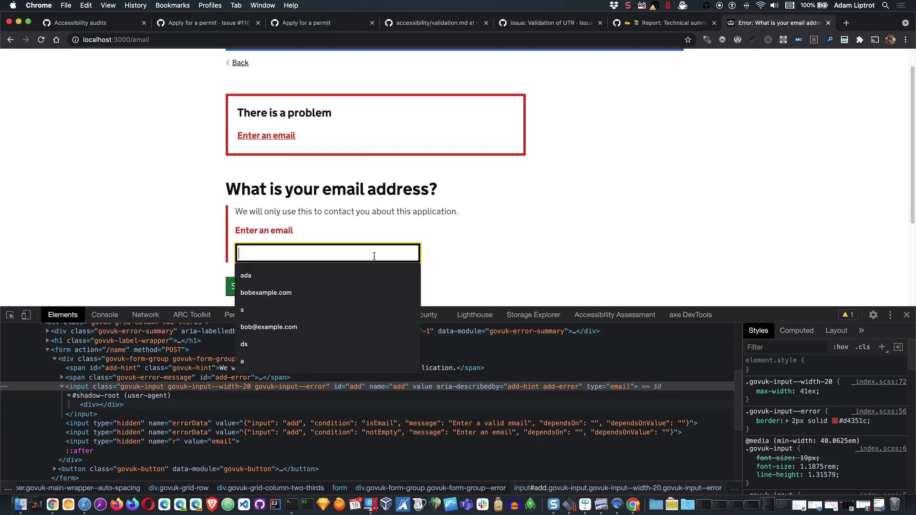
type("bo")
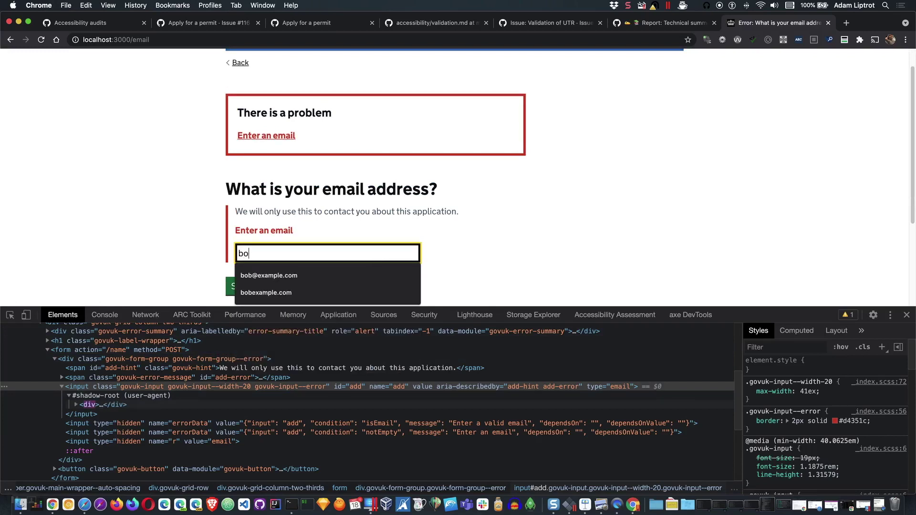
left_click(377, 292)
left_click(419, 281)
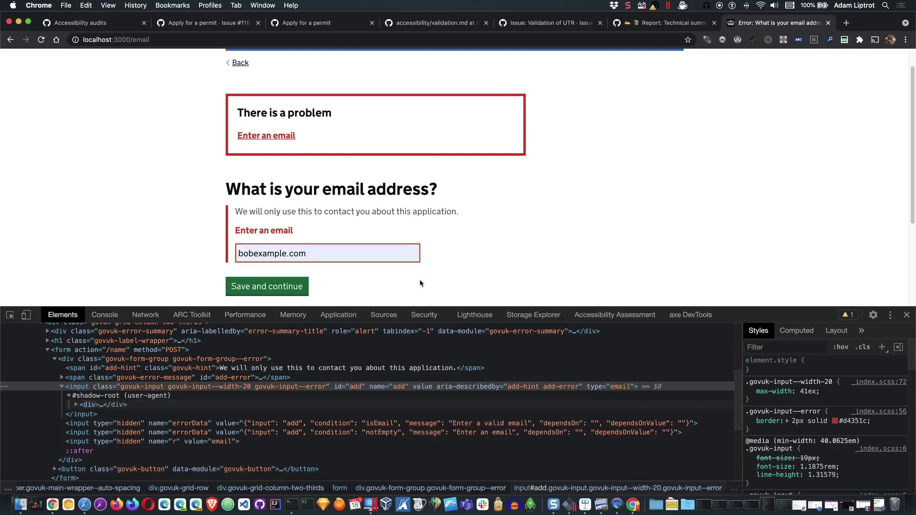
left_click(265, 286)
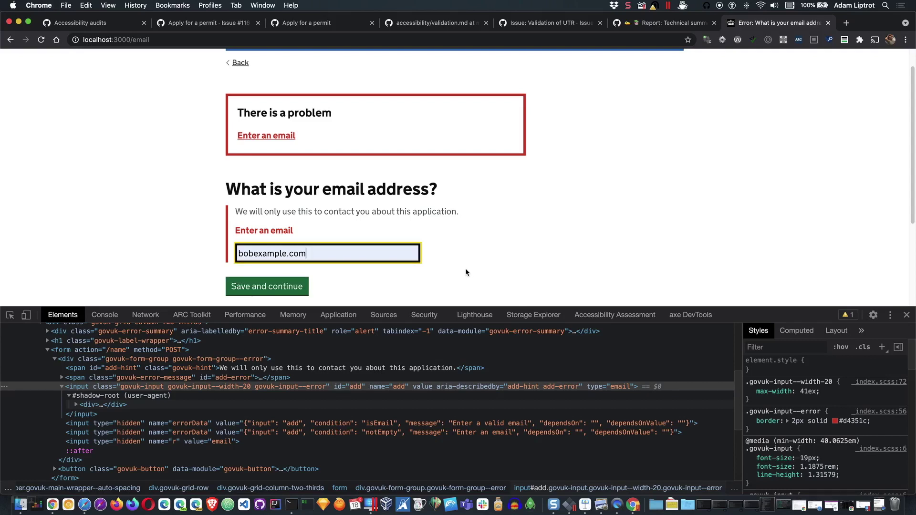
left_click(906, 315)
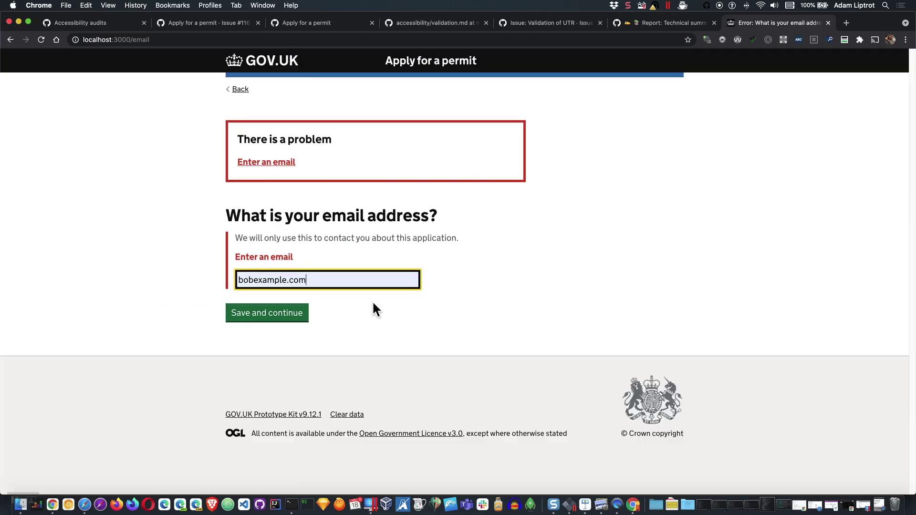
left_click(302, 313)
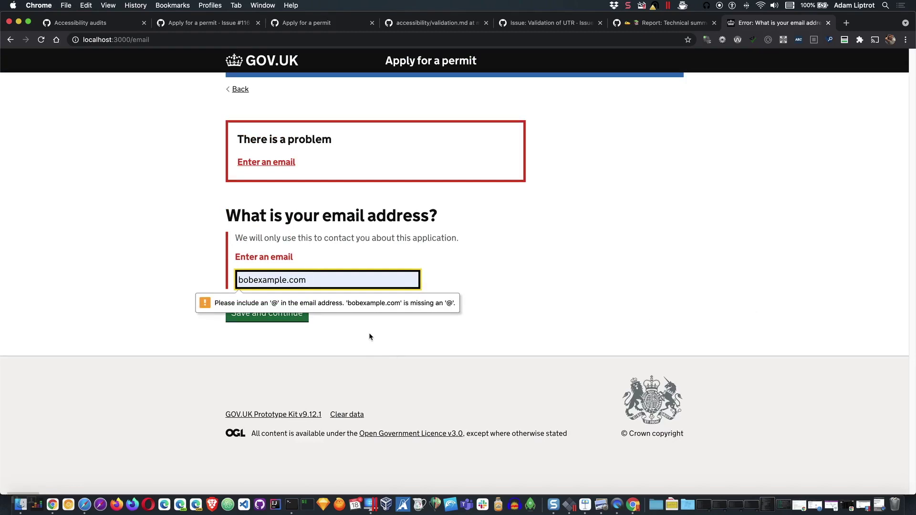
Resubmit the malformed email address several times to examine the browser's built-in validation message
left_click(370, 334)
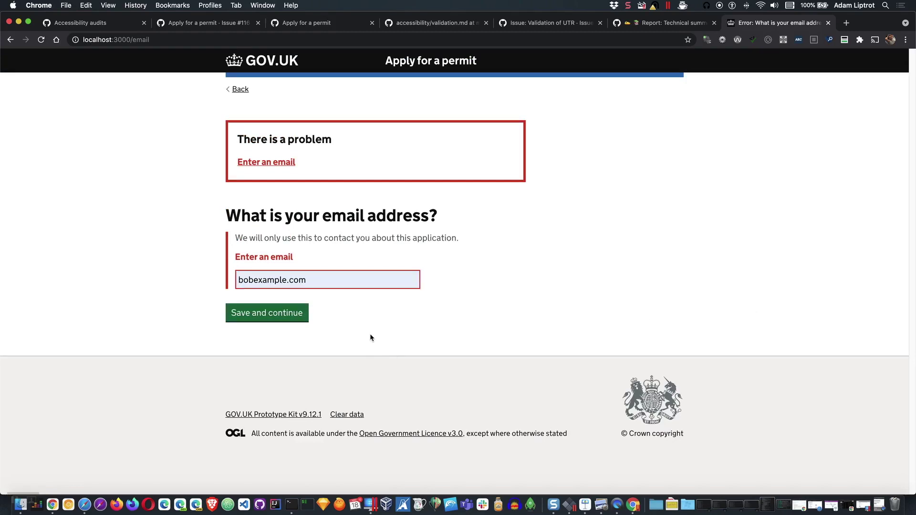
left_click(312, 317)
left_click(394, 342)
left_click(299, 313)
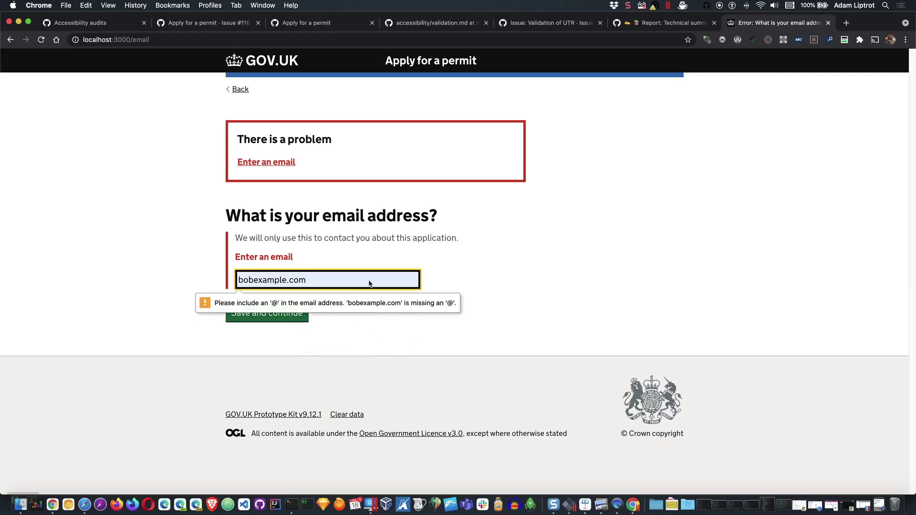
left_click(360, 329)
left_click(265, 313)
left_click(354, 322)
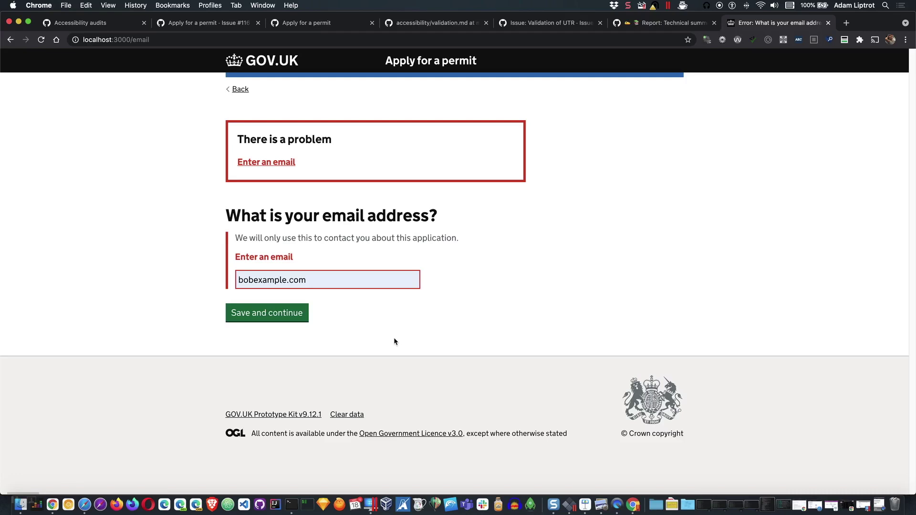
Insert the missing @ sign in the email address, then save and continue to the Your details page
left_click(252, 281)
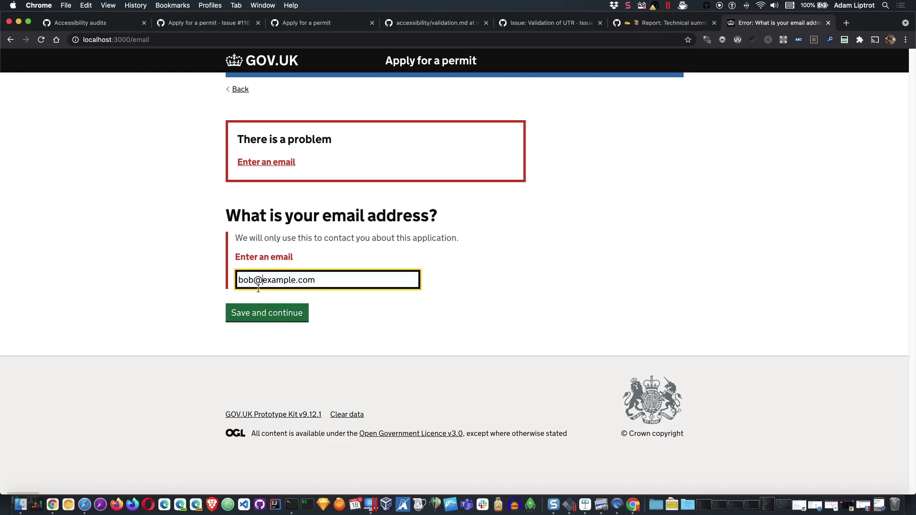
left_click(262, 316)
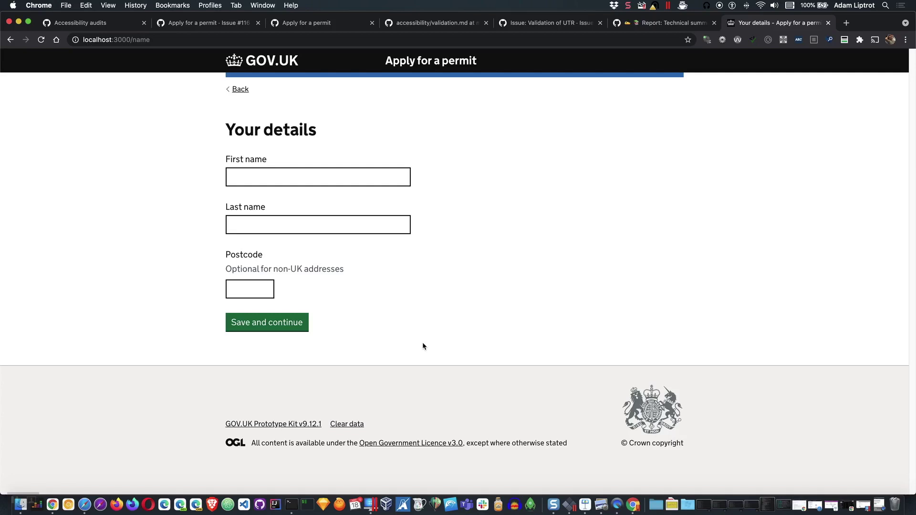
Inspect the form on the Your details page, widen the side pane and show its accessibility tree
right_click(517, 245)
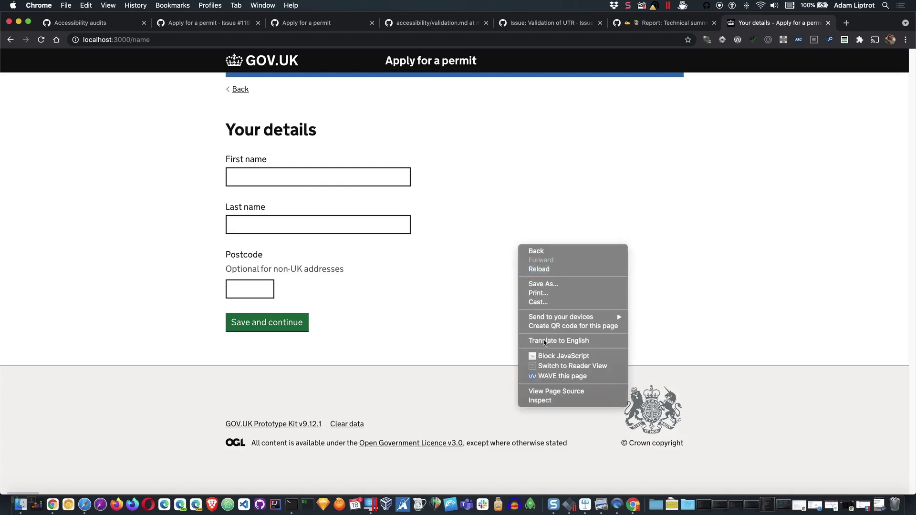
left_click(561, 401)
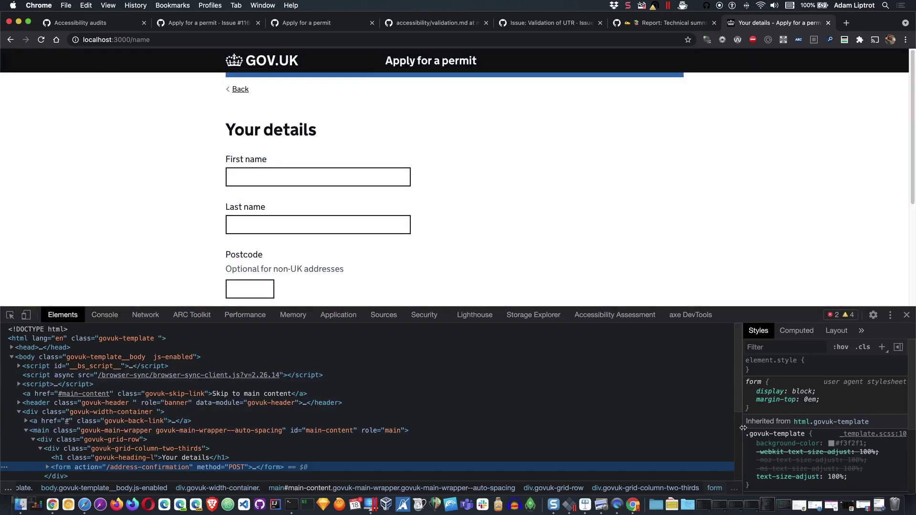
left_click_drag(740, 428, 580, 427)
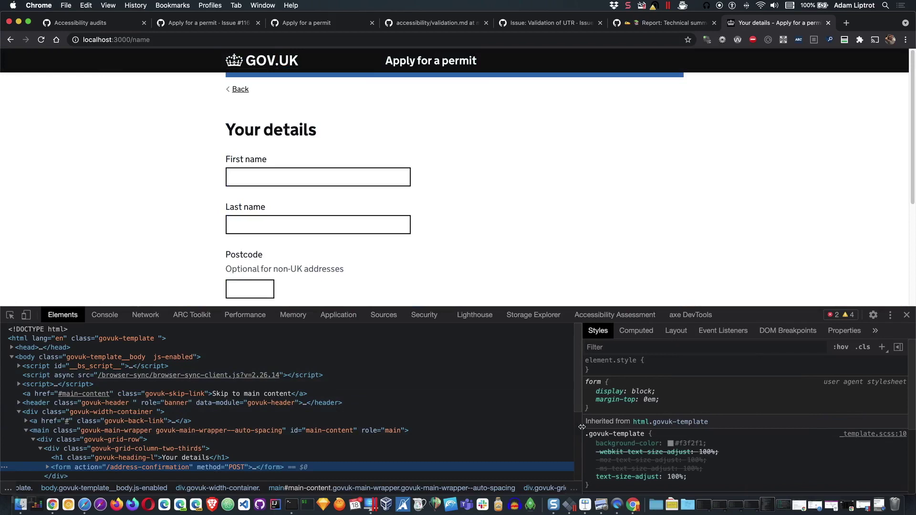
left_click(875, 331)
left_click(837, 346)
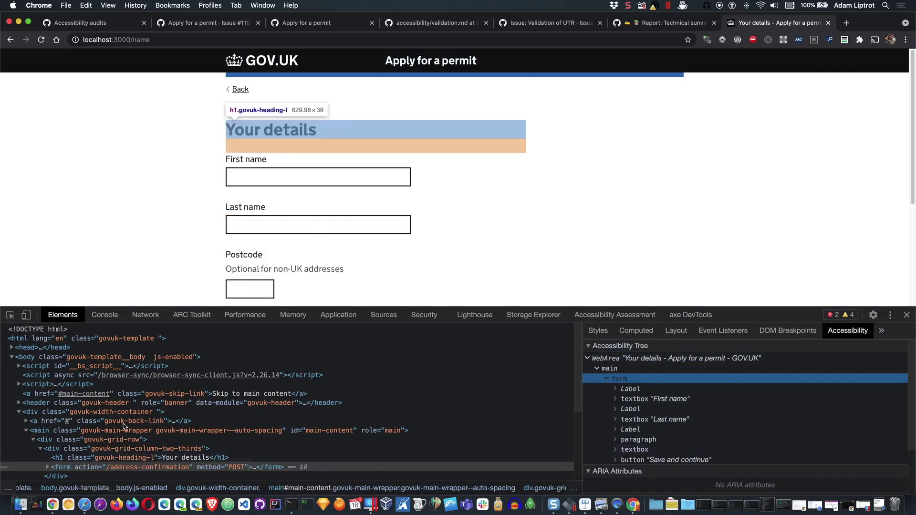
Inspect the First name input and review its computed accessibility properties, resizing the developer tools as needed
right_click(302, 176)
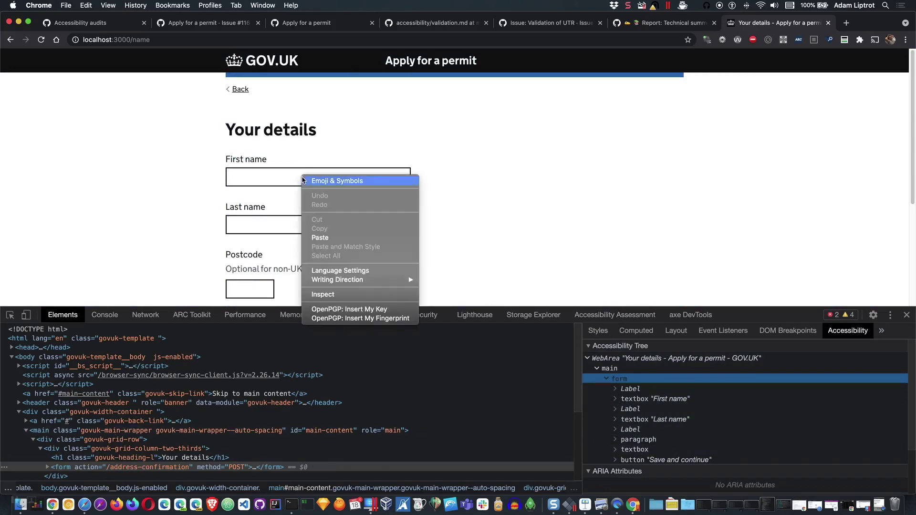
left_click(342, 293)
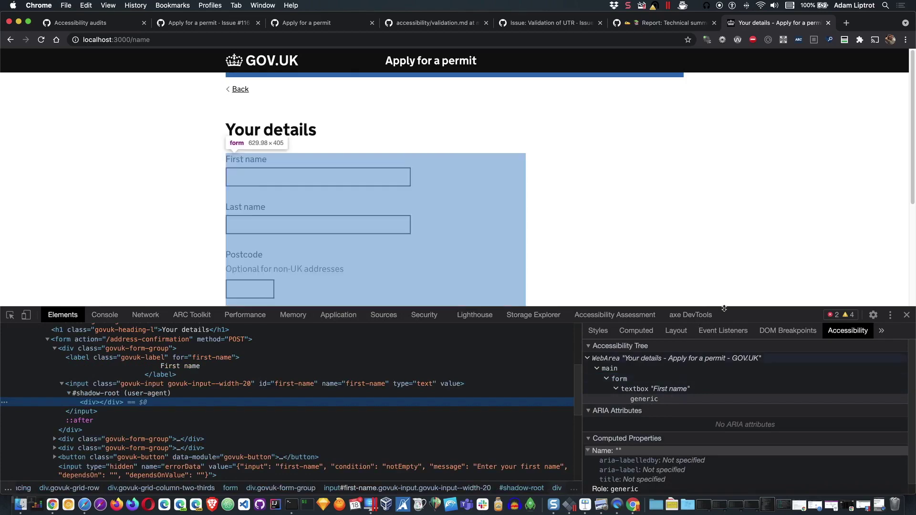
left_click_drag(727, 309, 743, 234)
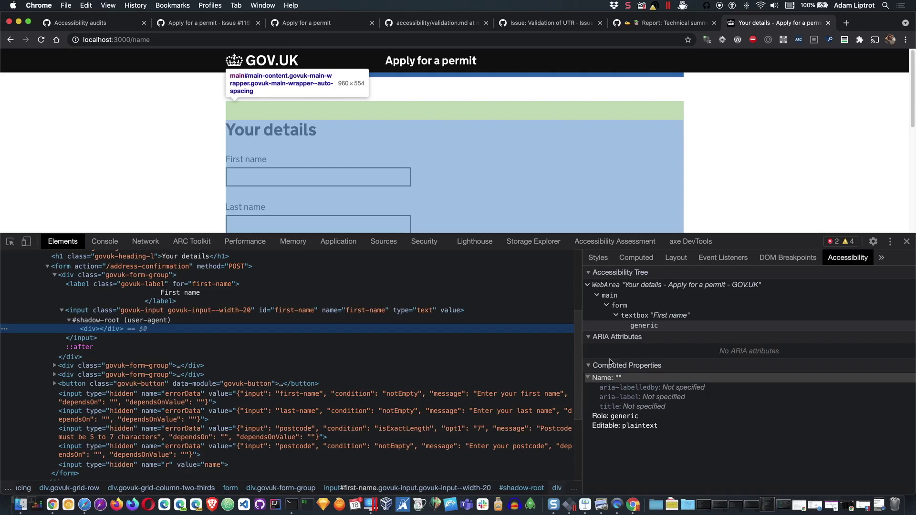
left_click(132, 313)
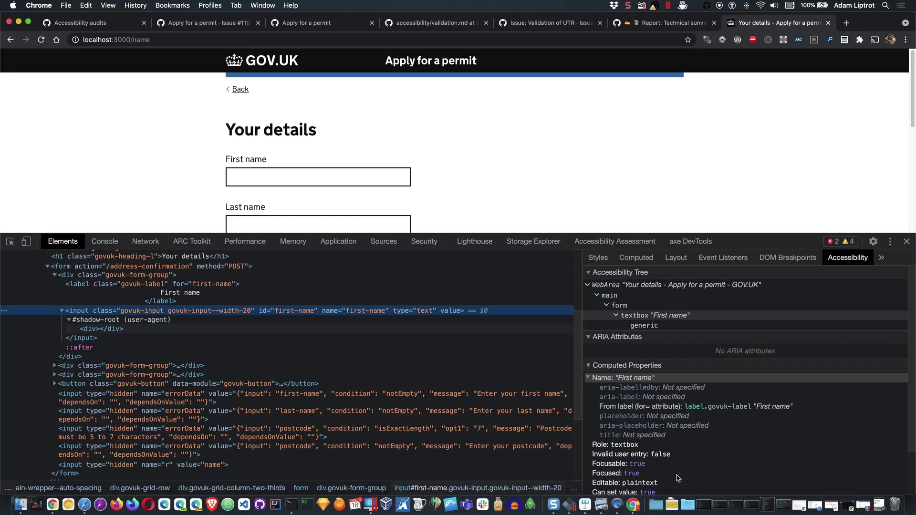
scroll(677, 475, "down", 1)
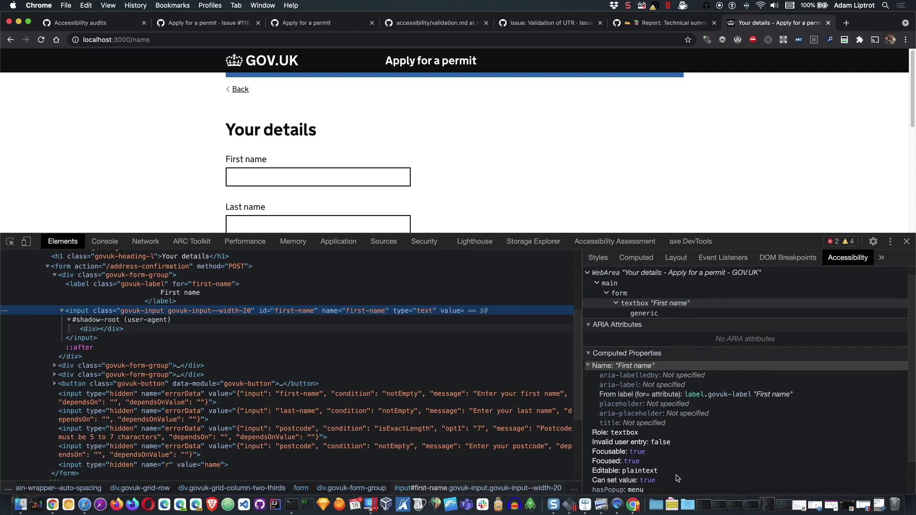
scroll(676, 477, "up", 1)
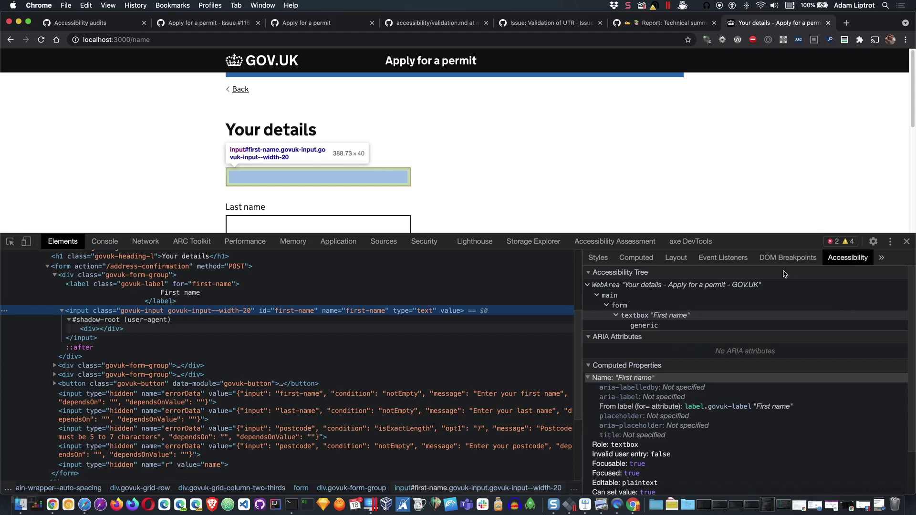
left_click_drag(734, 233, 732, 234)
left_click_drag(732, 305, 728, 329)
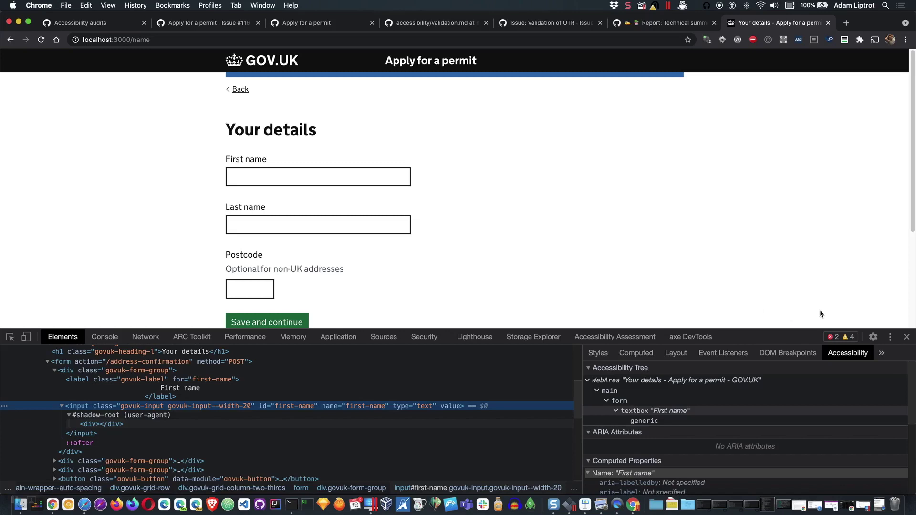
Show the HTML validation errors for the Your details page and view the page source down to its form markup
left_click(99, 337)
left_click(8, 392)
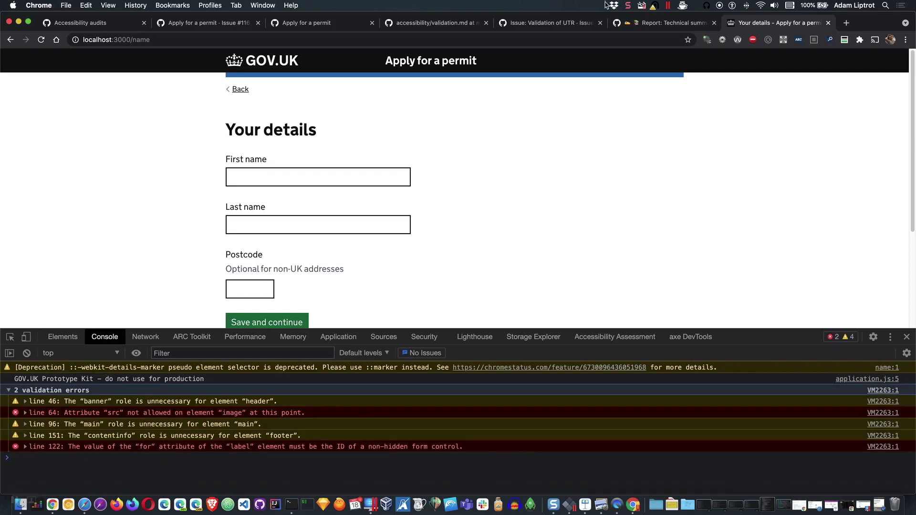
right_click(506, 154)
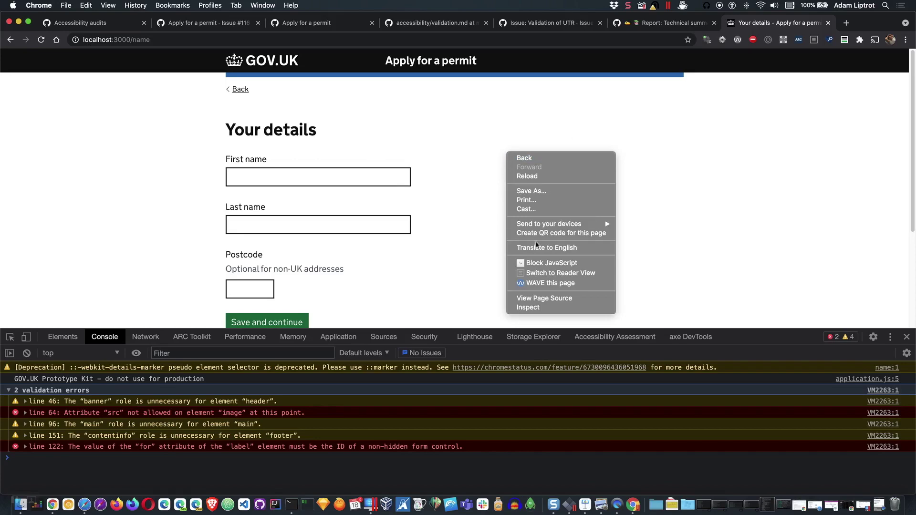
left_click(551, 299)
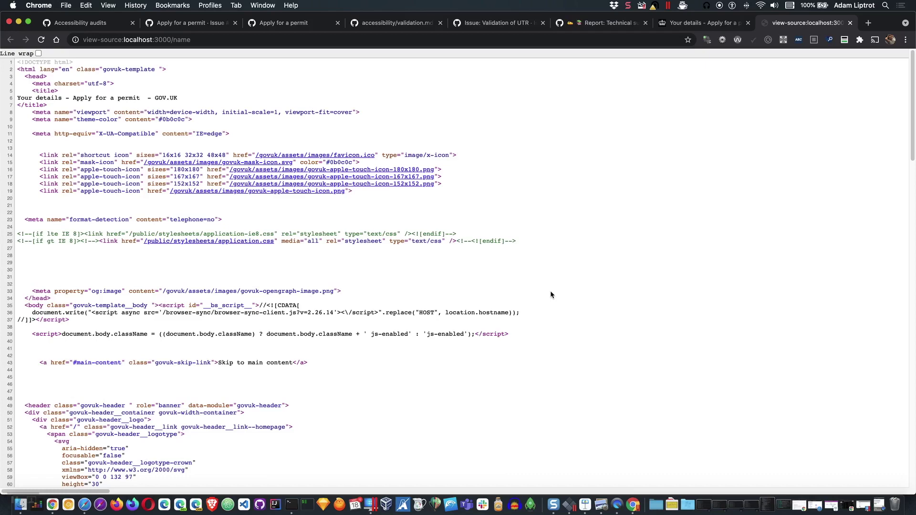
scroll(554, 288, "down", 5)
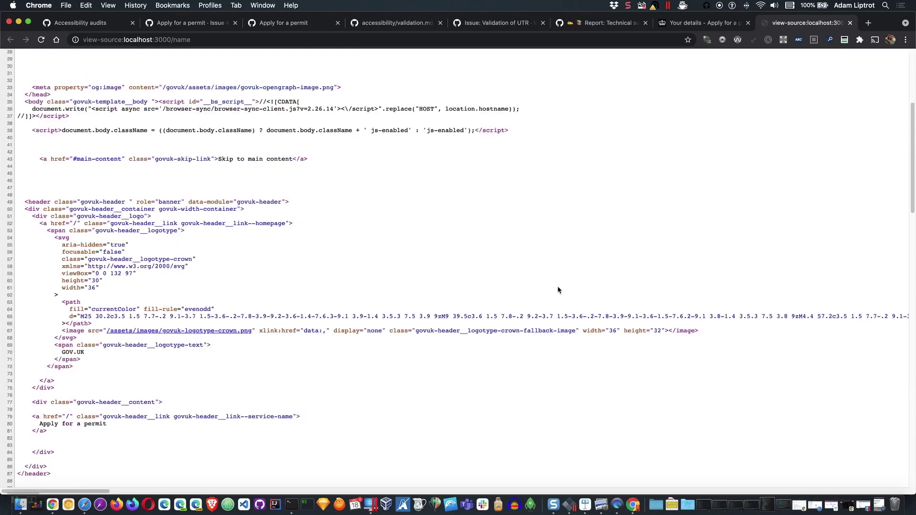
scroll(558, 289, "down", 10)
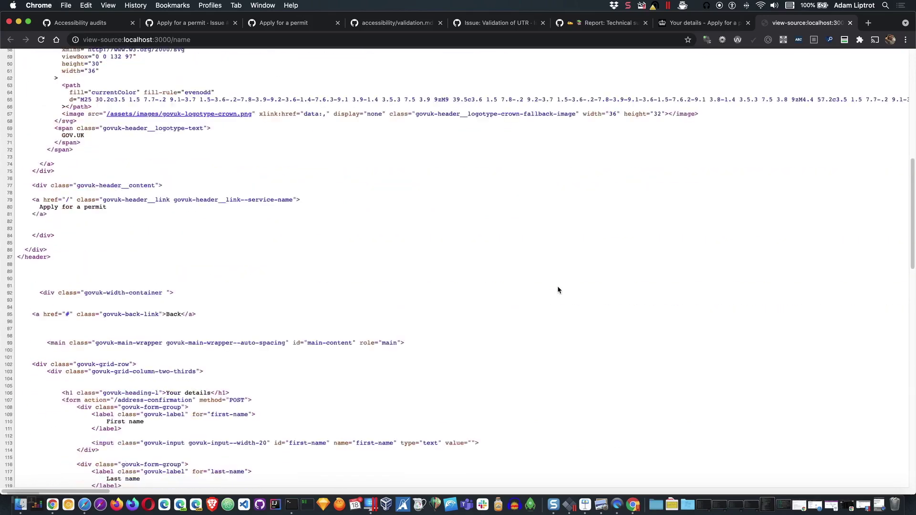
scroll(558, 290, "down", 6)
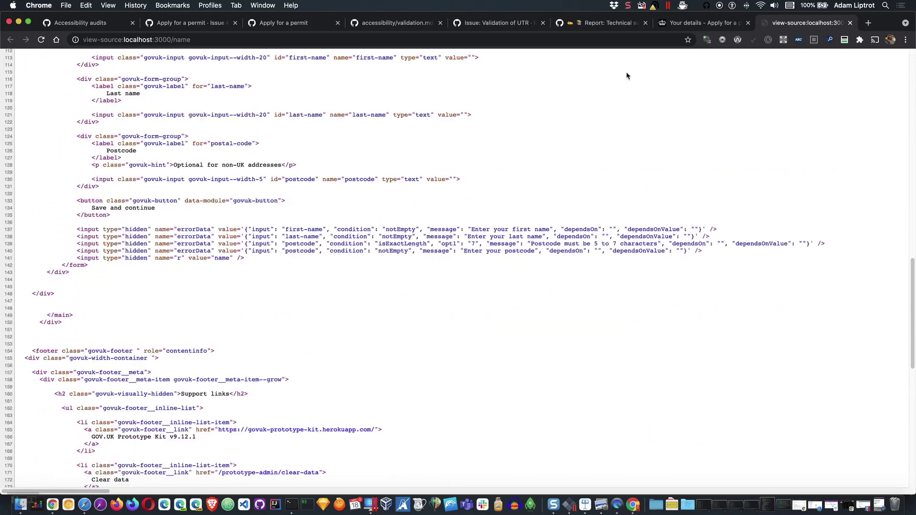
Cross-check the console's label validation error against the page source and locate the Postcode field's markup
left_click(674, 28)
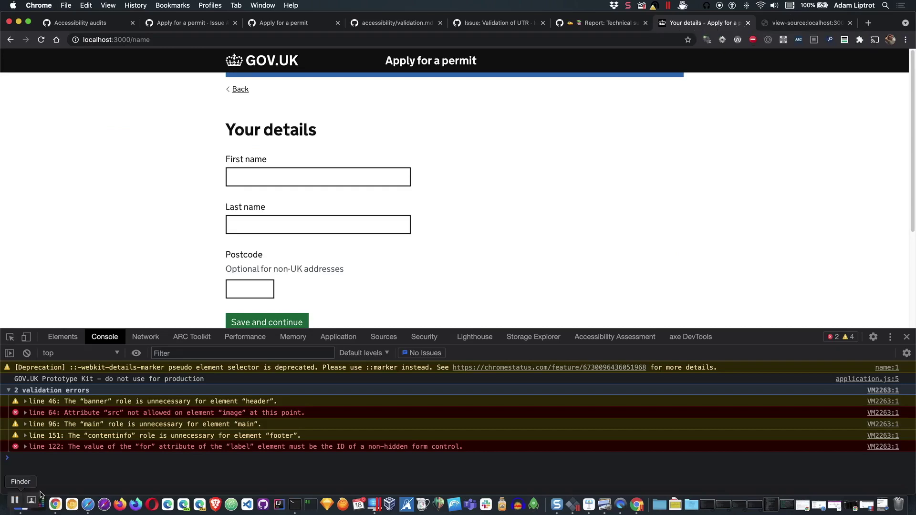
left_click(790, 30)
scroll(267, 355, "down", 3)
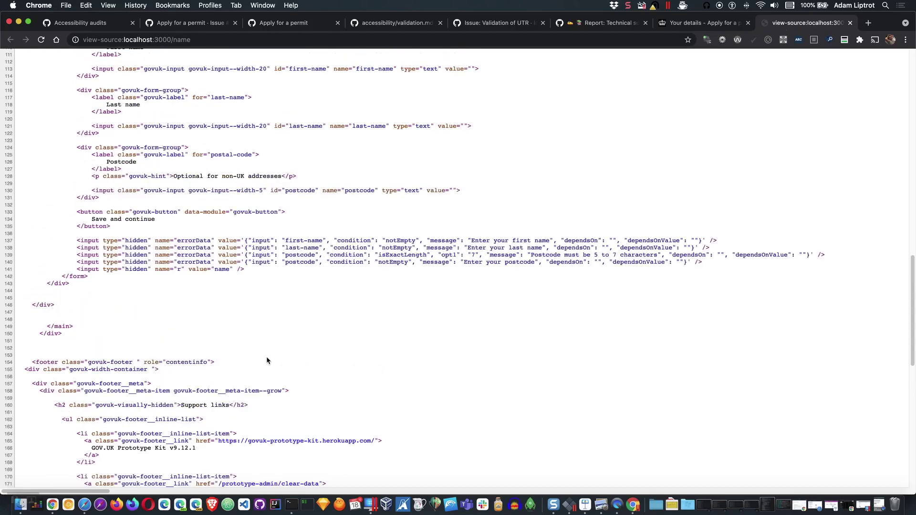
scroll(268, 360, "up", 1)
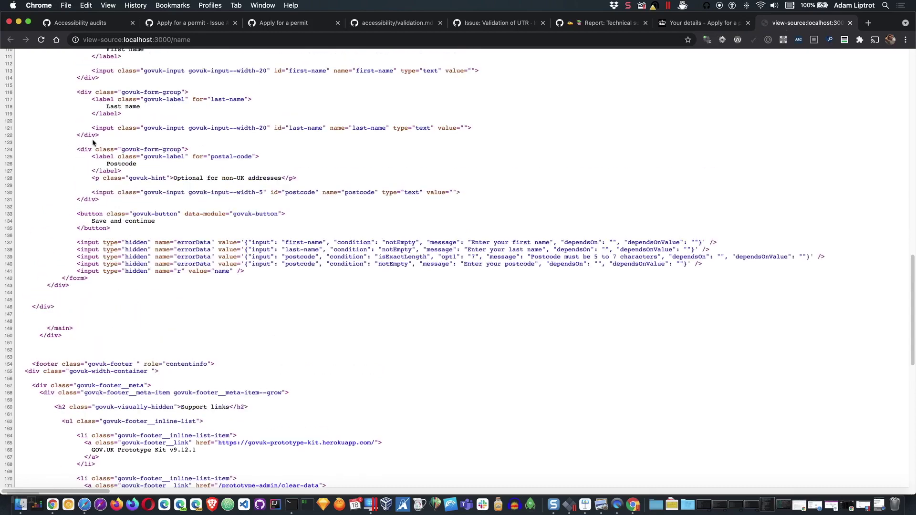
scroll(93, 142, "up", 3)
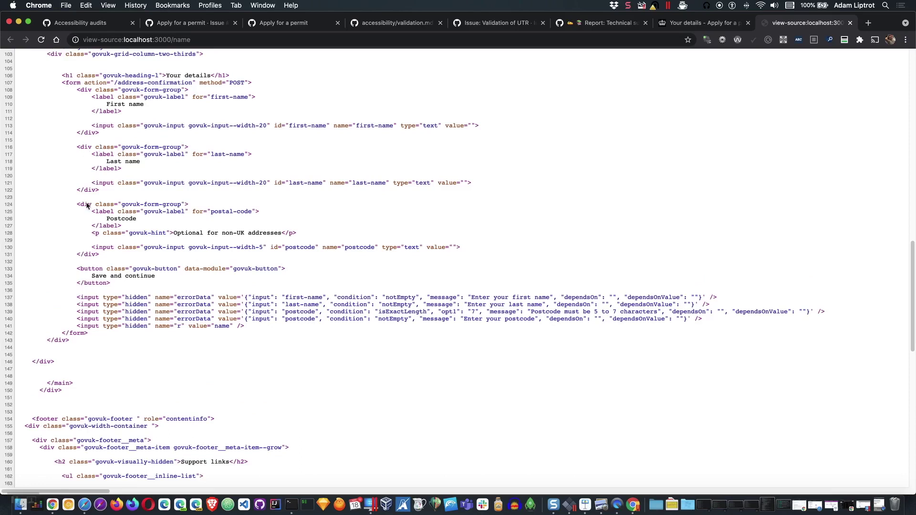
Highlight the Postcode form group in the source and compare its label's for attribute with its input's id
left_click_drag(76, 201, 295, 256)
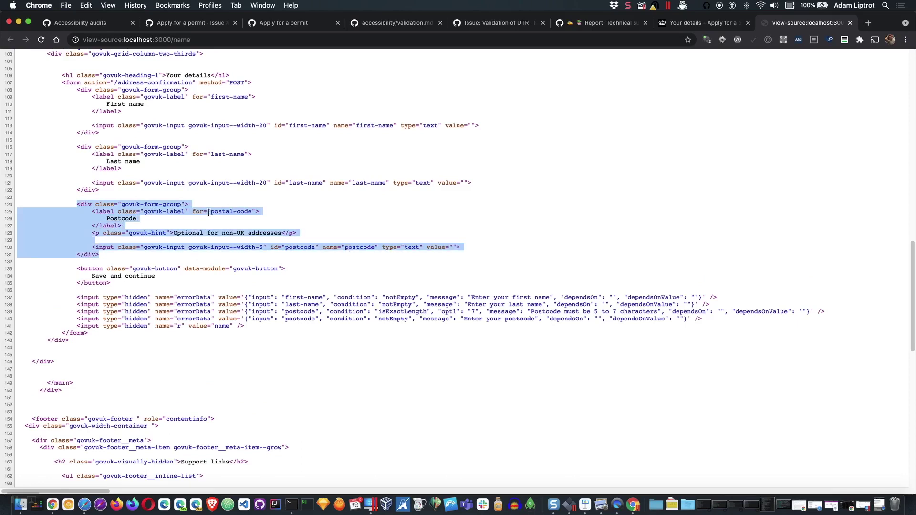
left_click(209, 213)
double_click(292, 247)
left_click_drag(211, 211, 252, 211)
double_click(296, 247)
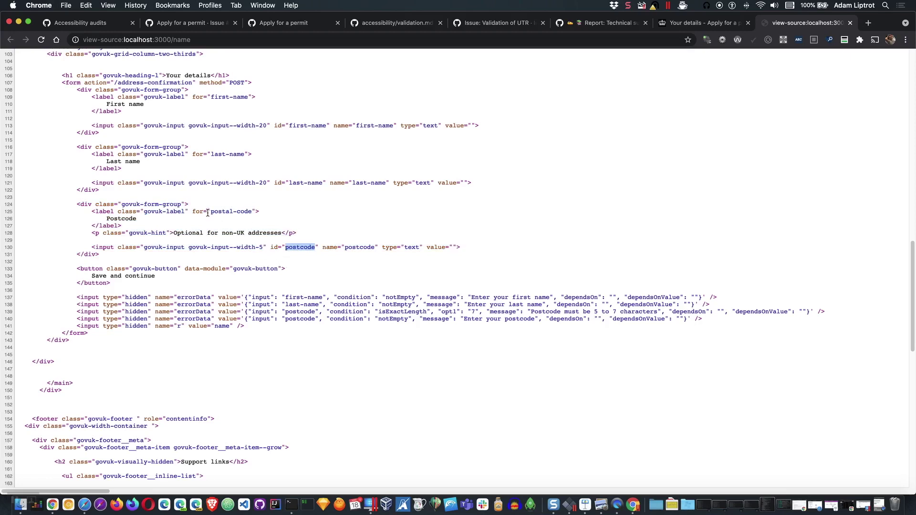
left_click_drag(211, 212, 251, 213)
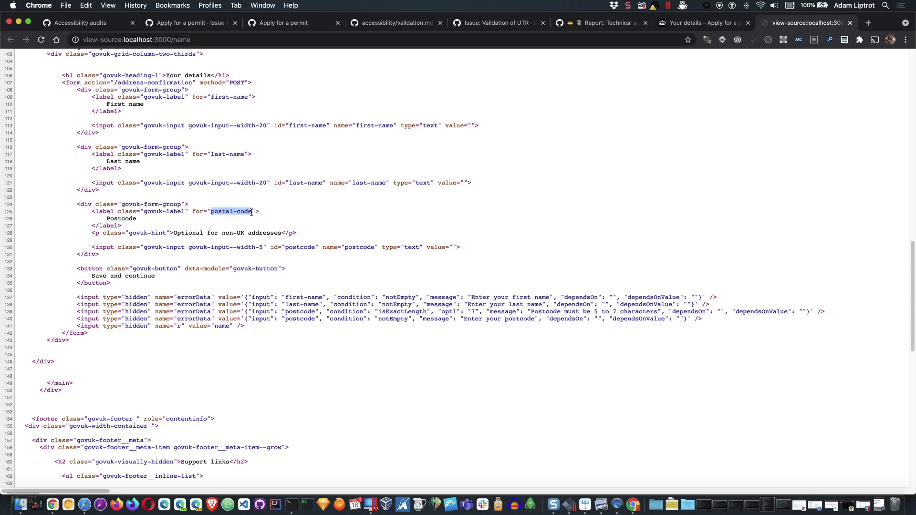
Review the axe DevTools issue "Form elements must have labels" on the Your details page, including its element location and source
left_click(679, 24)
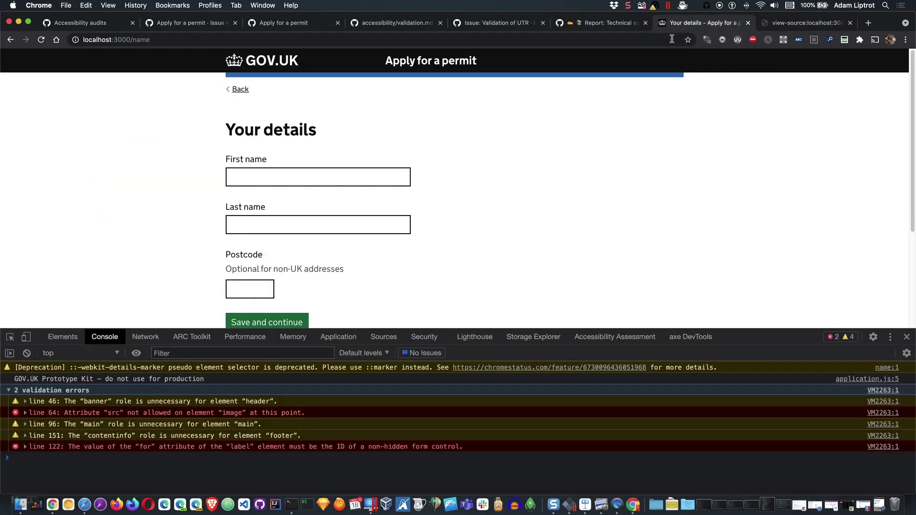
left_click(699, 338)
left_click(78, 446)
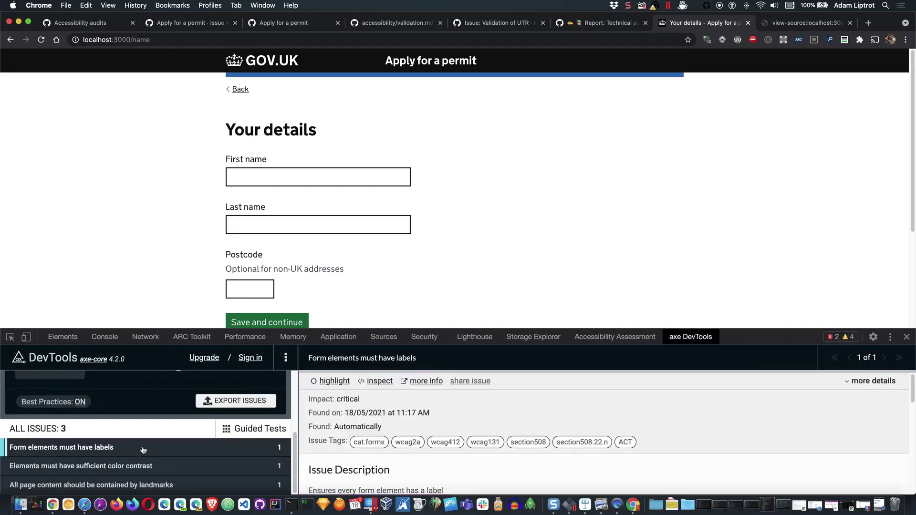
scroll(367, 461, "down", 4)
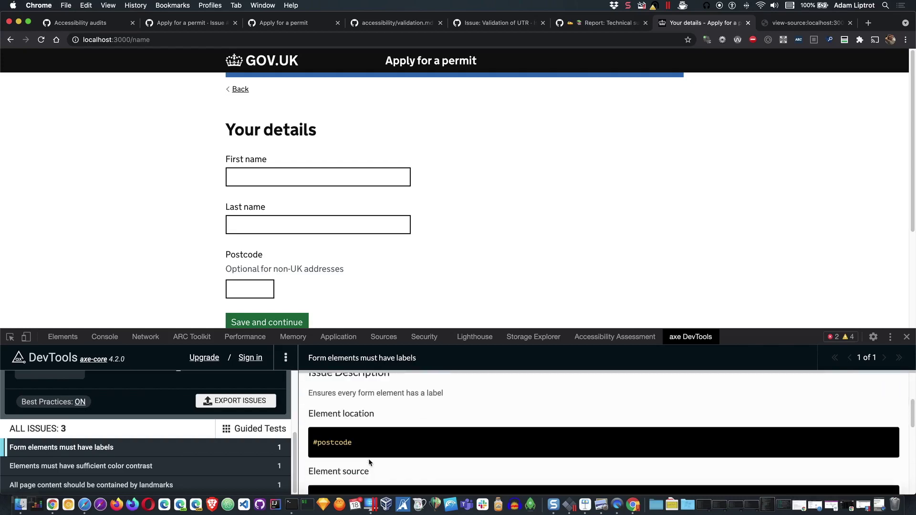
scroll(368, 460, "down", 1)
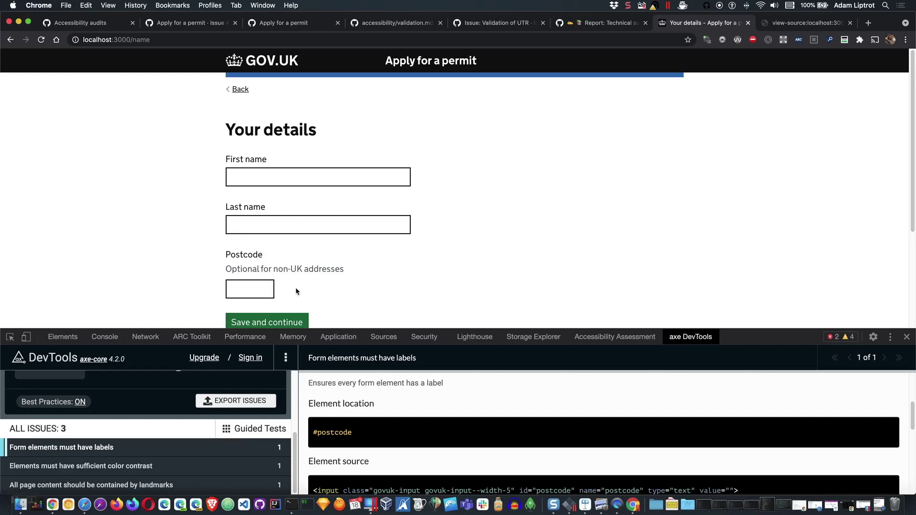
scroll(447, 459, "up", 1)
scroll(446, 456, "up", 4)
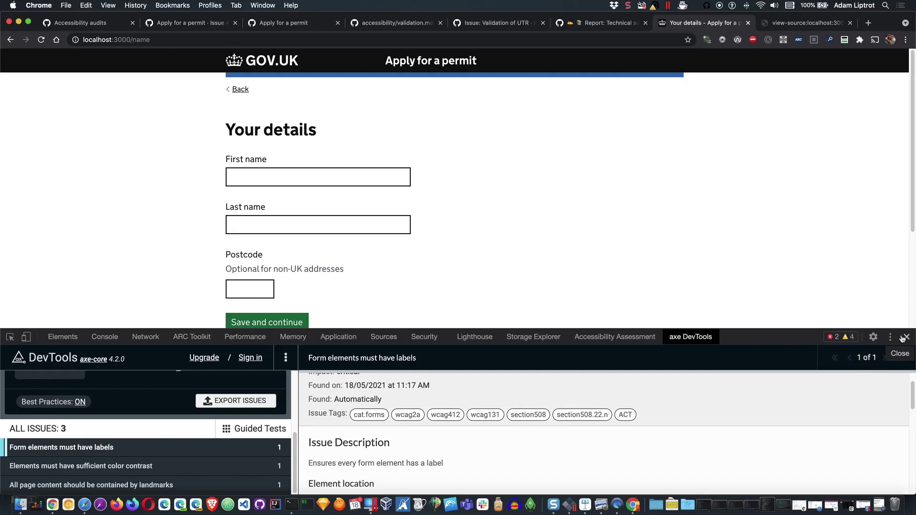
scroll(474, 258, "down", 2)
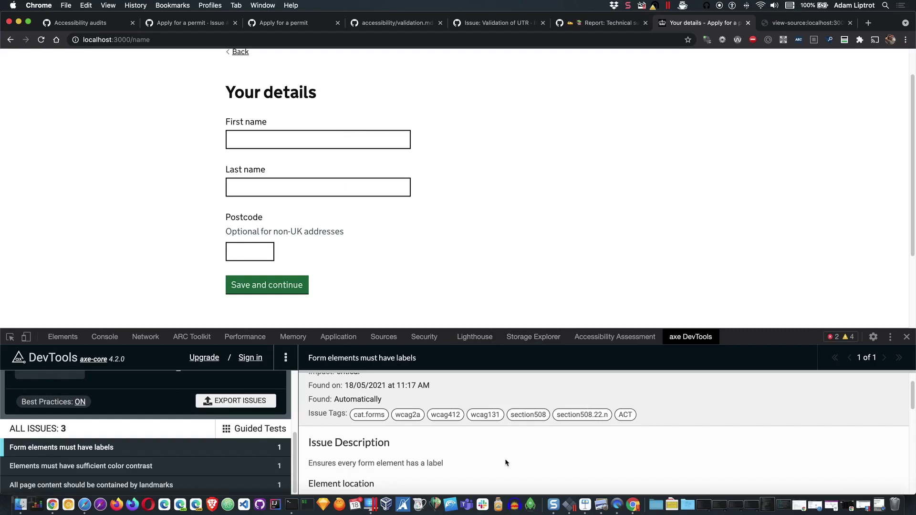
Switch to the My Boot Camp Windows machine, reload Your details and move through its heading and three fields with the screen reader
left_click(372, 504)
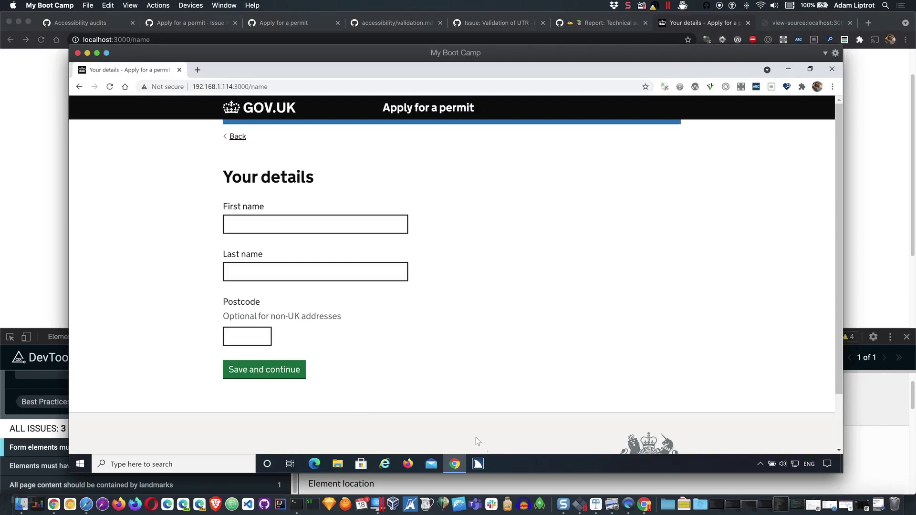
left_click(493, 285)
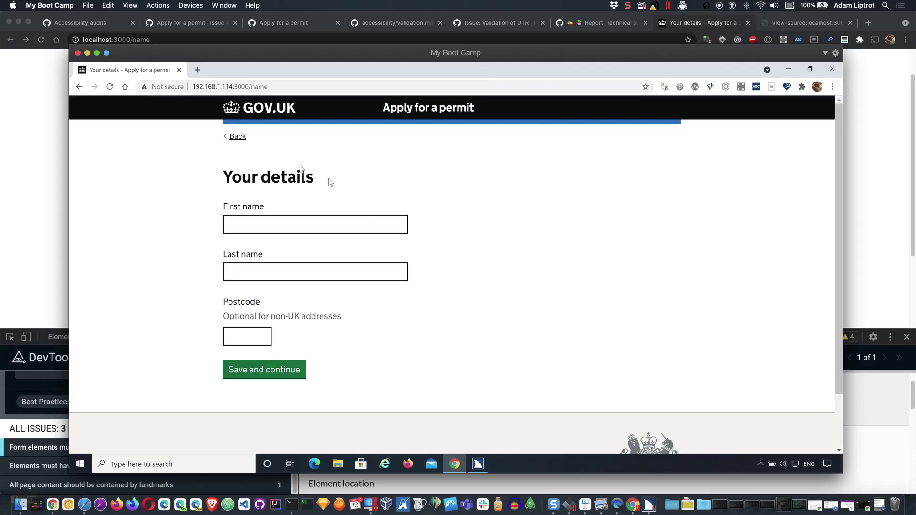
left_click(111, 87)
key("Down")
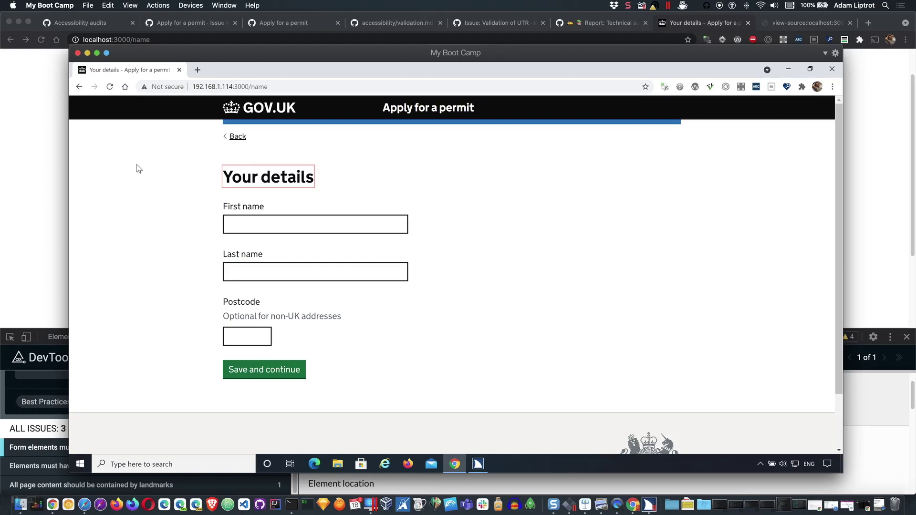
key("Tab")
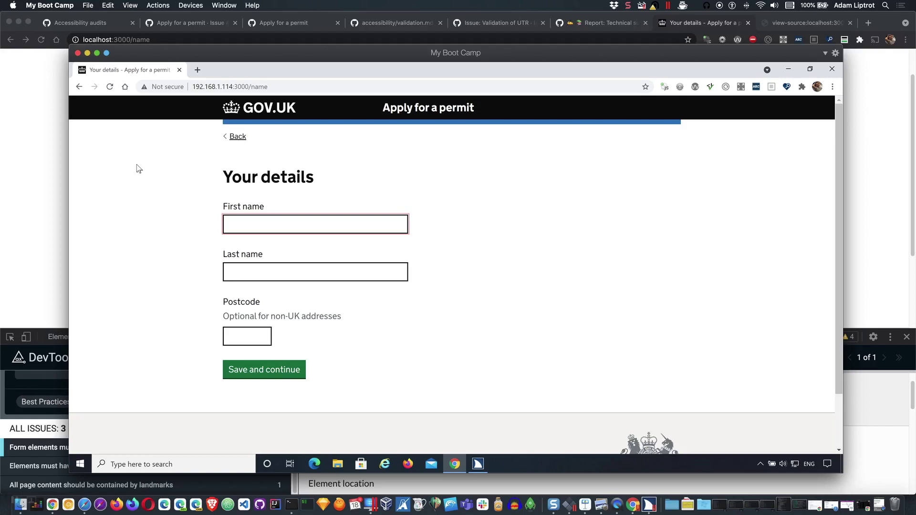
key("Tab")
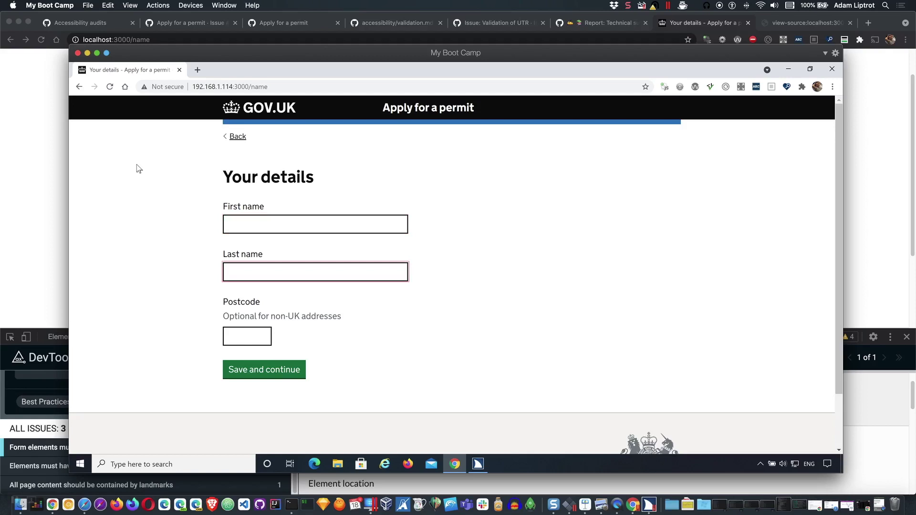
key("Tab")
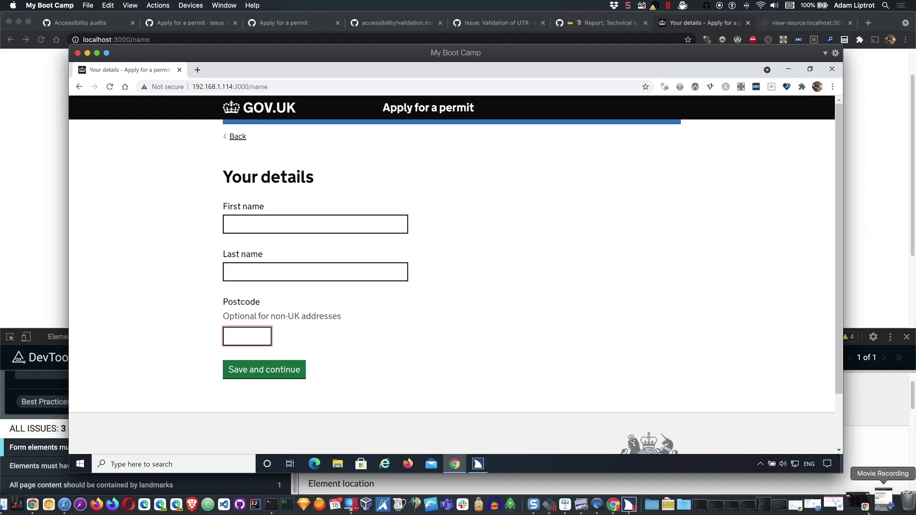
Switch to Safari, open Your contact details, then enter and submit the Unique Taxpayer Reference
left_click(831, 510)
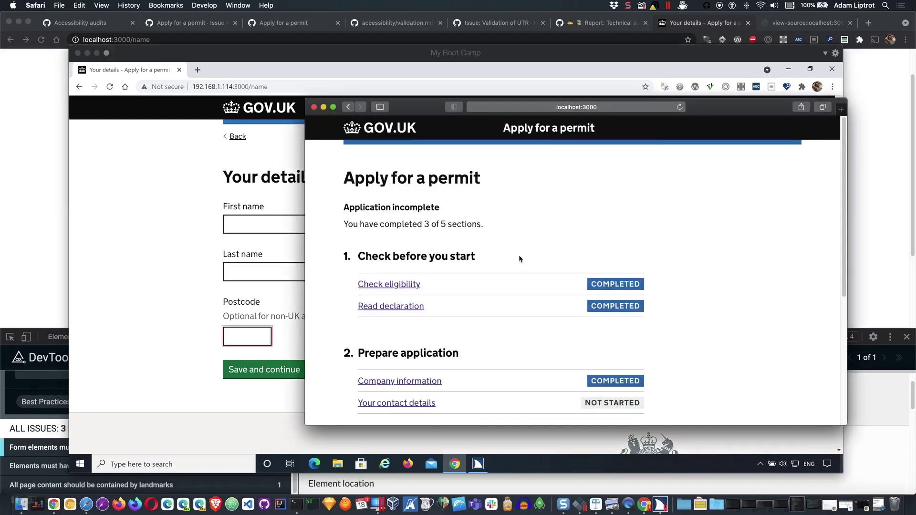
left_click(384, 408)
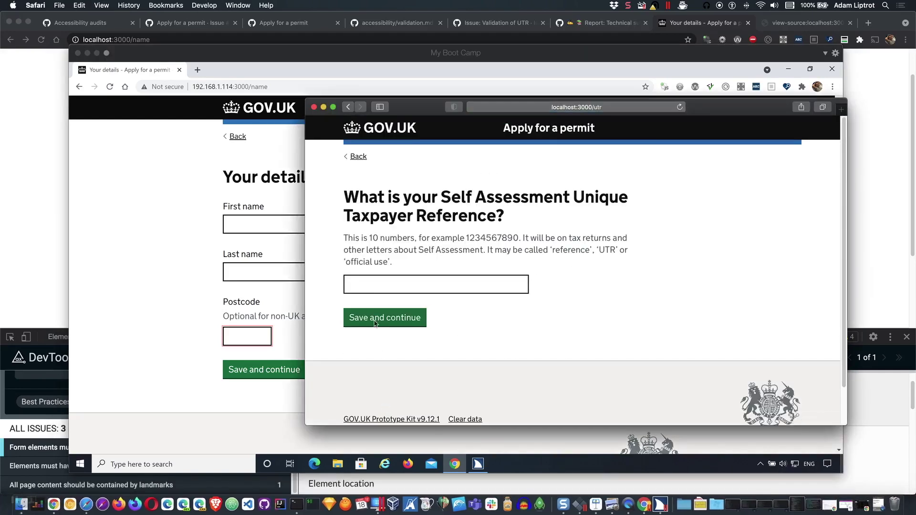
left_click(380, 287)
type("1234567890")
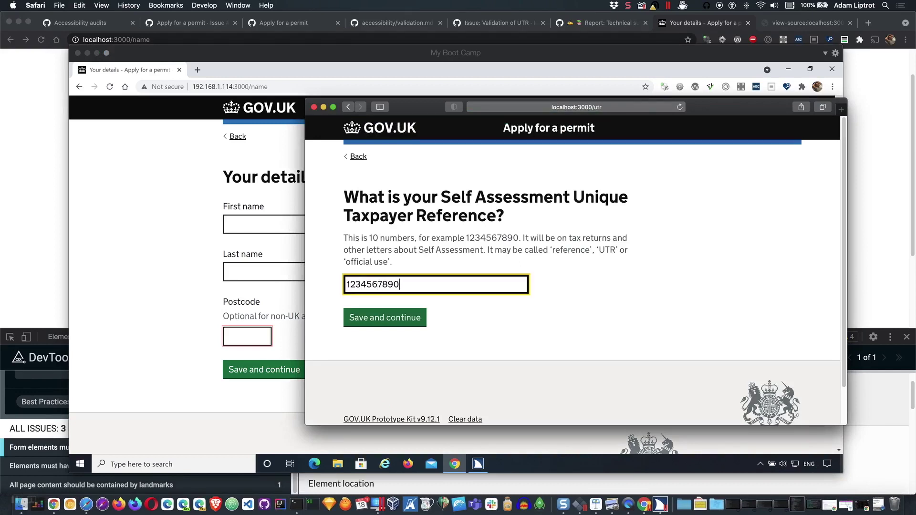
key("Return")
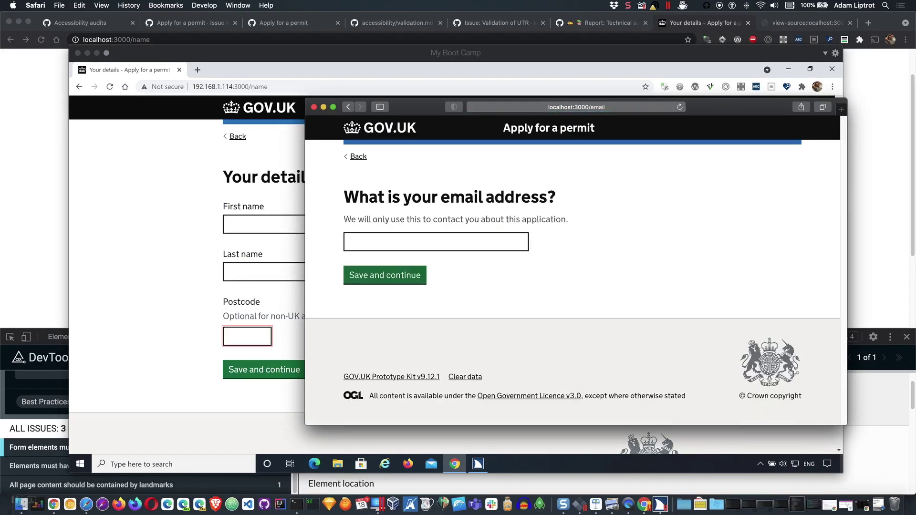
Enter the applicant's email address and continue to the Your details page in Safari
left_click(386, 242)
type("bob@example.com")
key("Return")
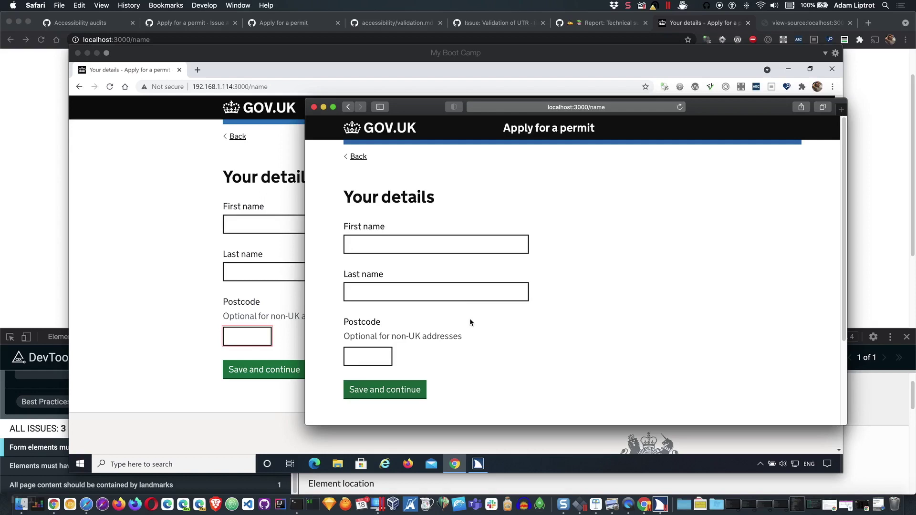
Reposition the Safari window, turn on VoiceOver, move its caption clear of the form and step through the fields to Postcode
left_click_drag(704, 107, 683, 71)
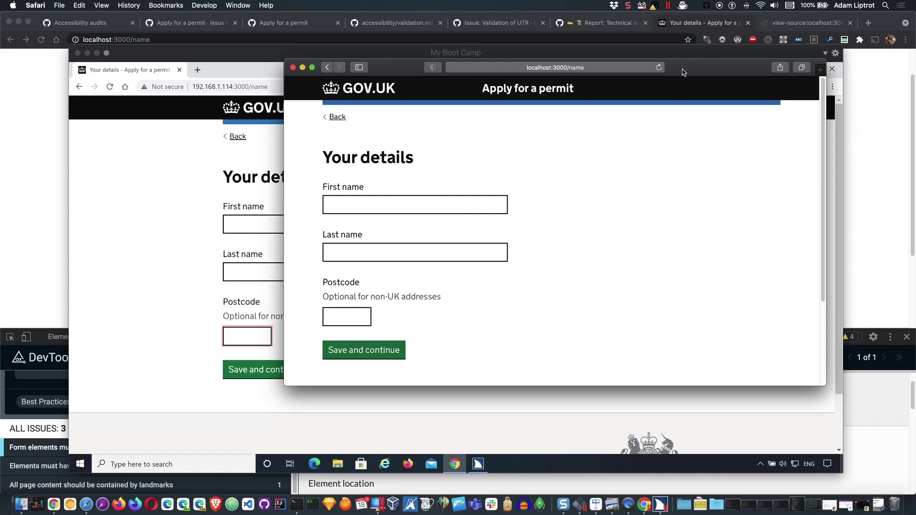
key("super+F5")
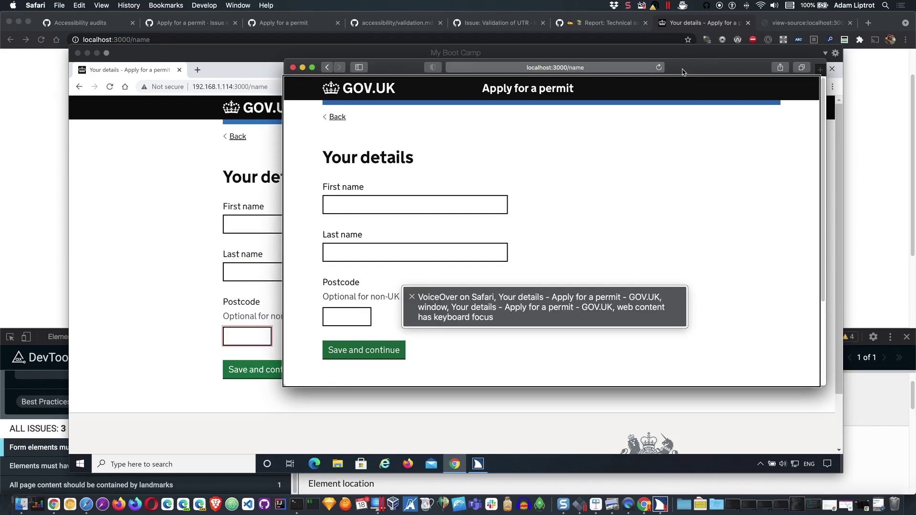
left_click_drag(603, 305, 620, 374)
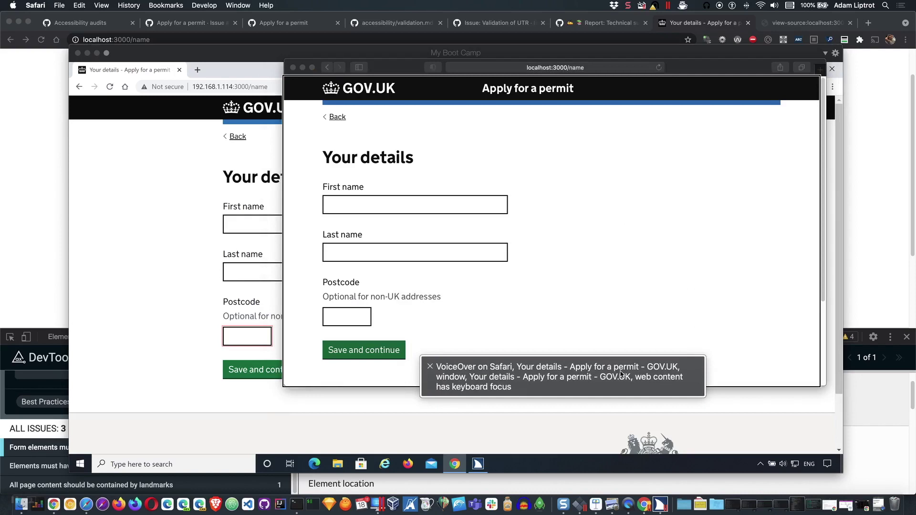
key("Tab")
key("Tab")
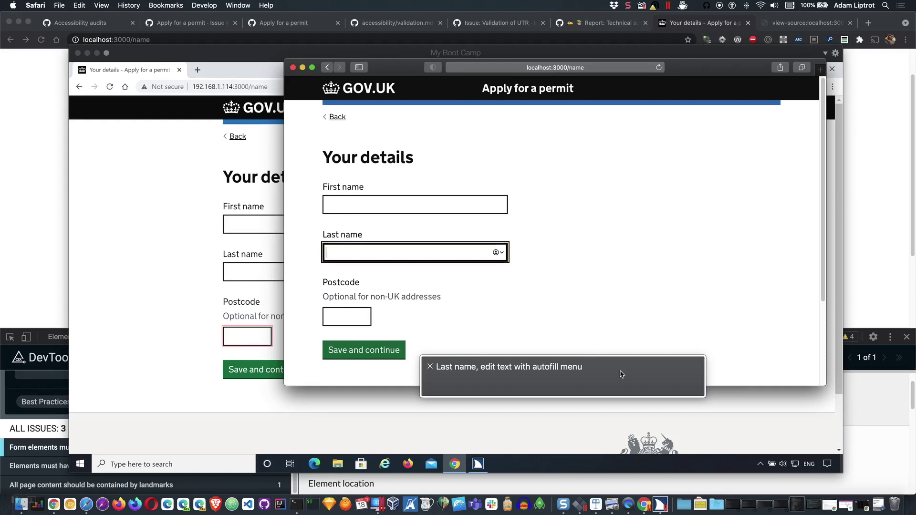
key("Tab")
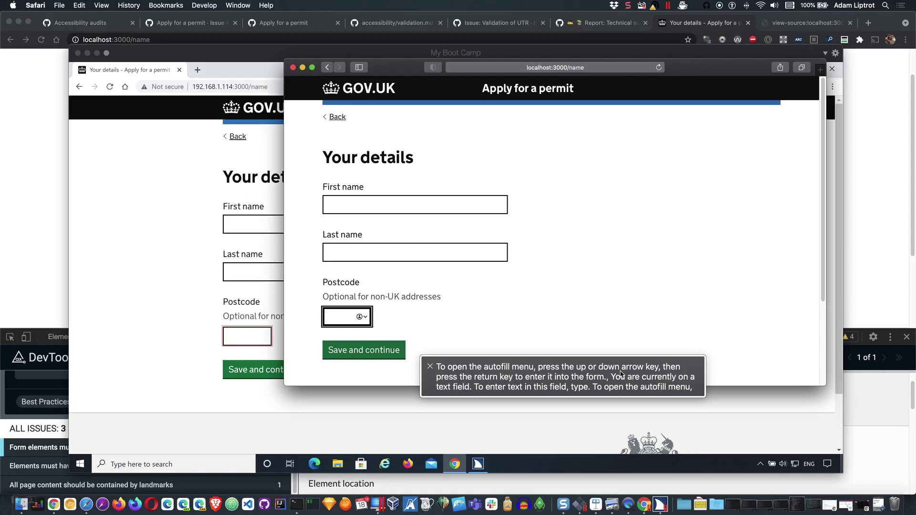
Turn off VoiceOver, then submit the blank Your details form on the My Boot Camp Windows machine
key("super+F5")
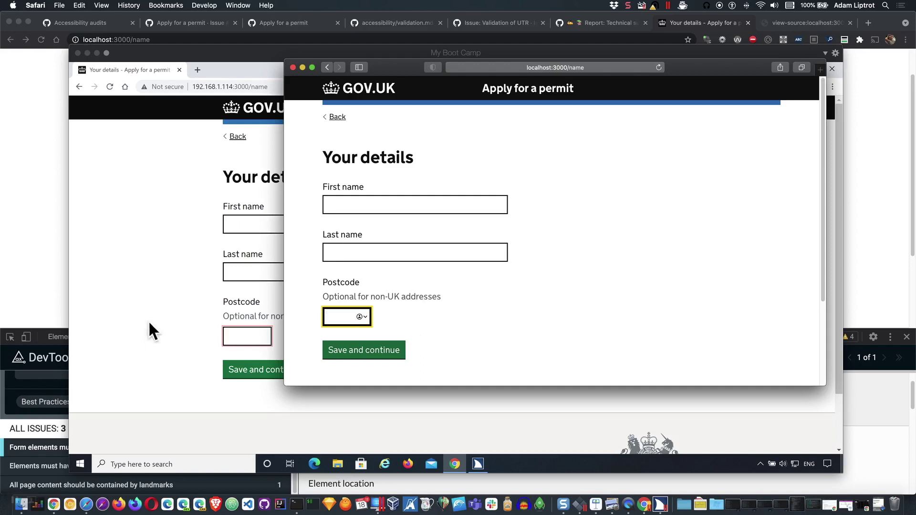
left_click(245, 335)
key("Tab")
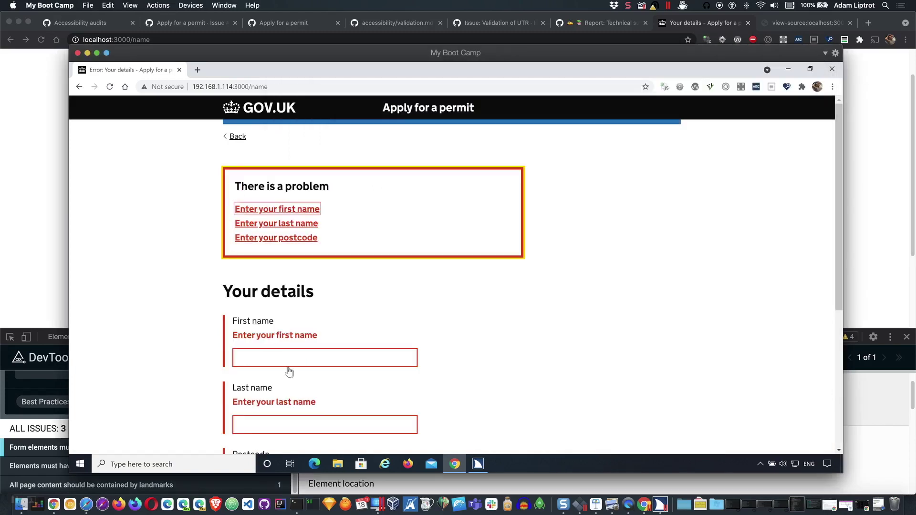
Follow the Enter your postcode link in the error summary to the Postcode field
key("Tab")
key("Tab")
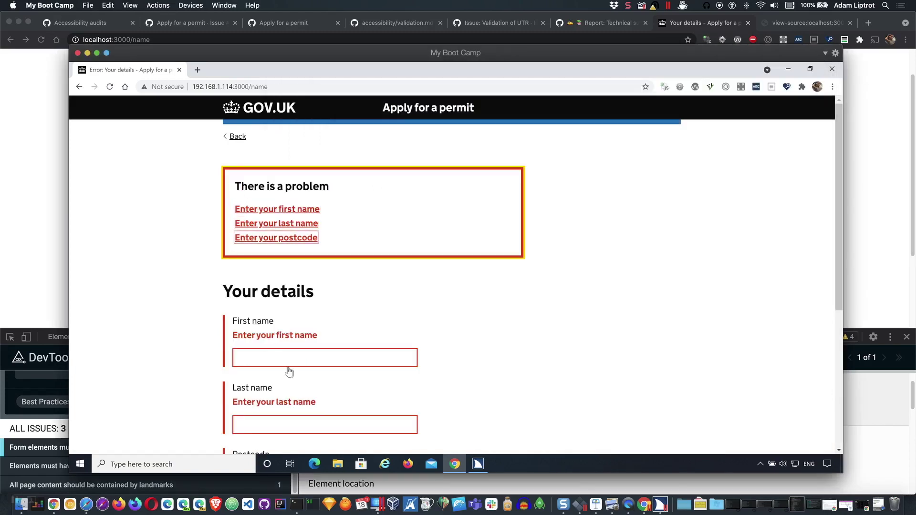
key("Return")
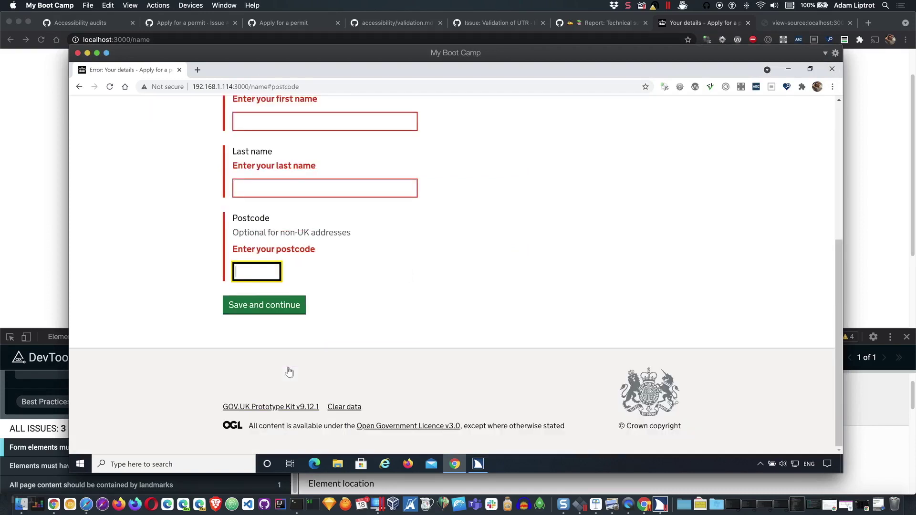
Check the screen reader's list of form fields, close it and review the error messages on the Your details form
key("Insert+F5")
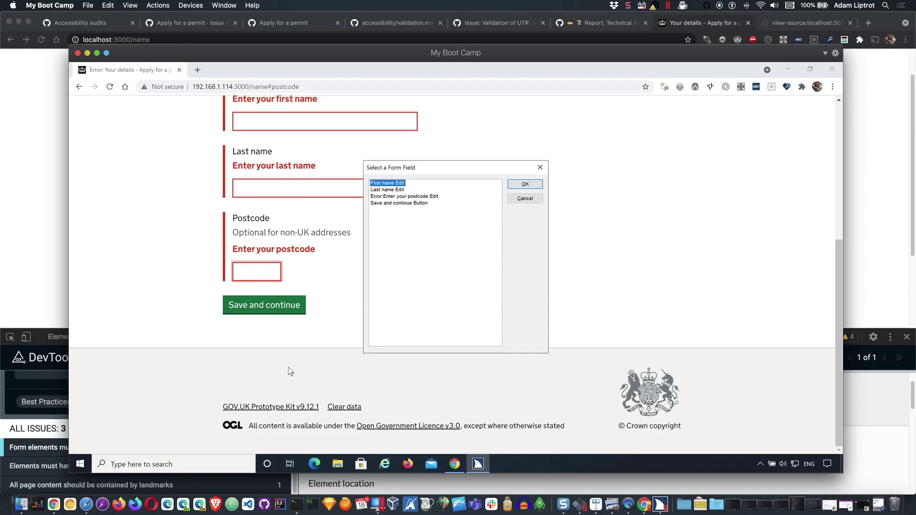
key("Escape")
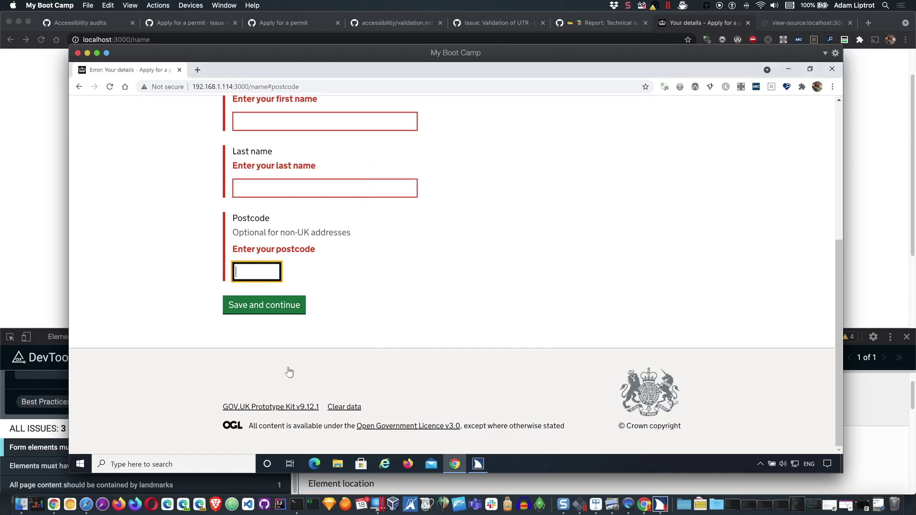
left_click(622, 299)
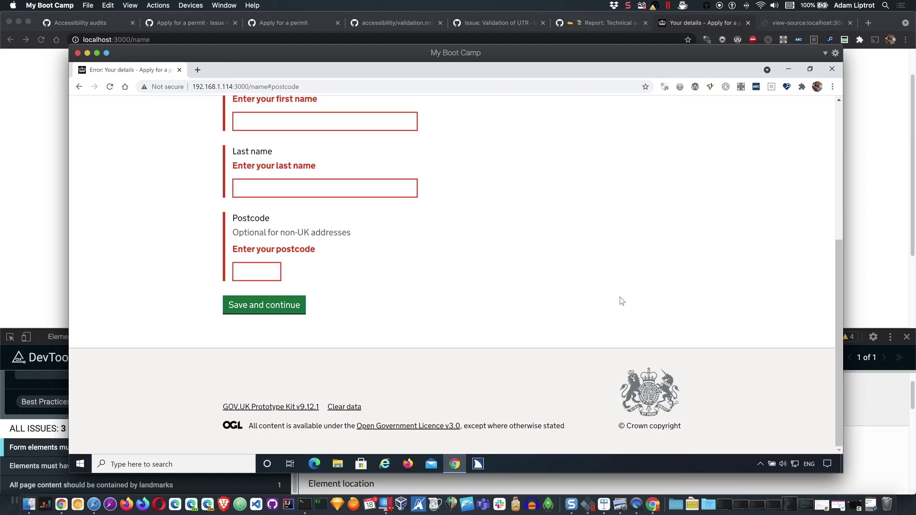
scroll(621, 299, "up", 3)
scroll(621, 299, "down", 2)
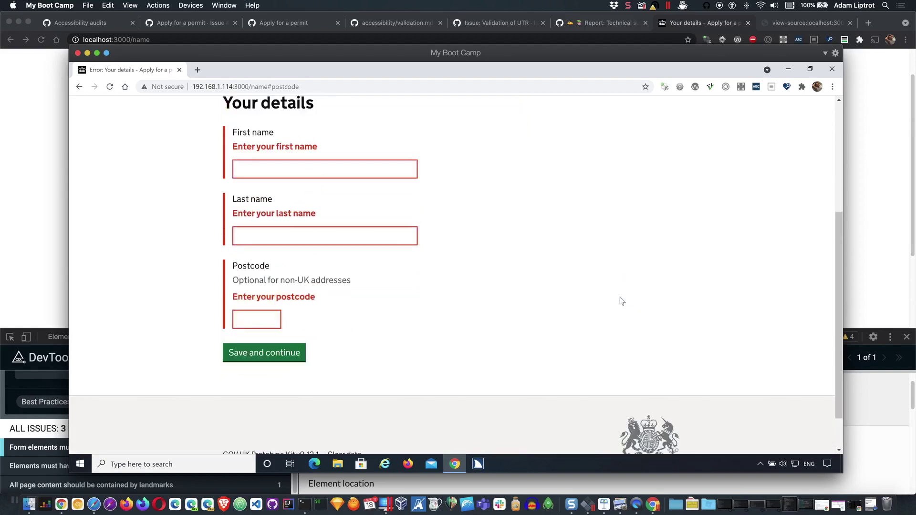
scroll(622, 300, "up", 1)
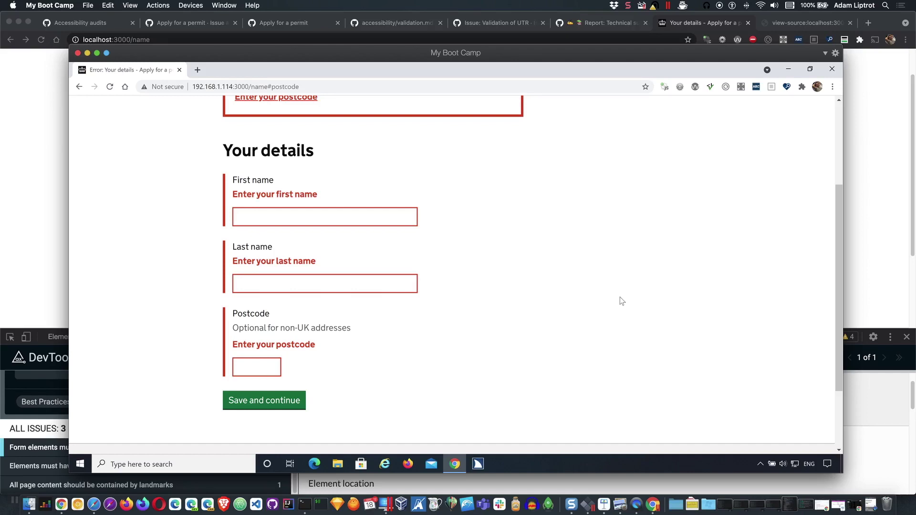
Switch to GitHub in Chrome on the Mac and view the Apply for a permit project board
left_click(515, 27)
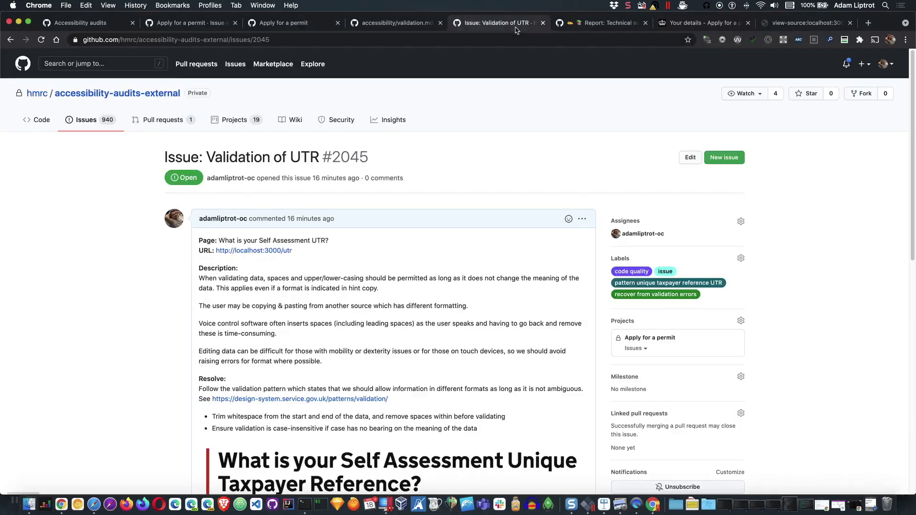
left_click(409, 24)
left_click(283, 23)
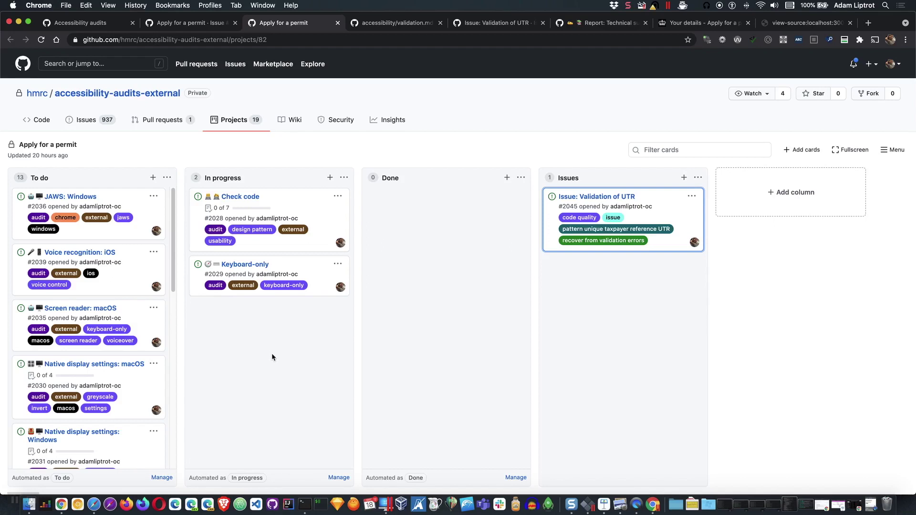
Review the Validation of UTR issue alongside the Technical summary report's WCAG violation and priority tables
left_click(603, 23)
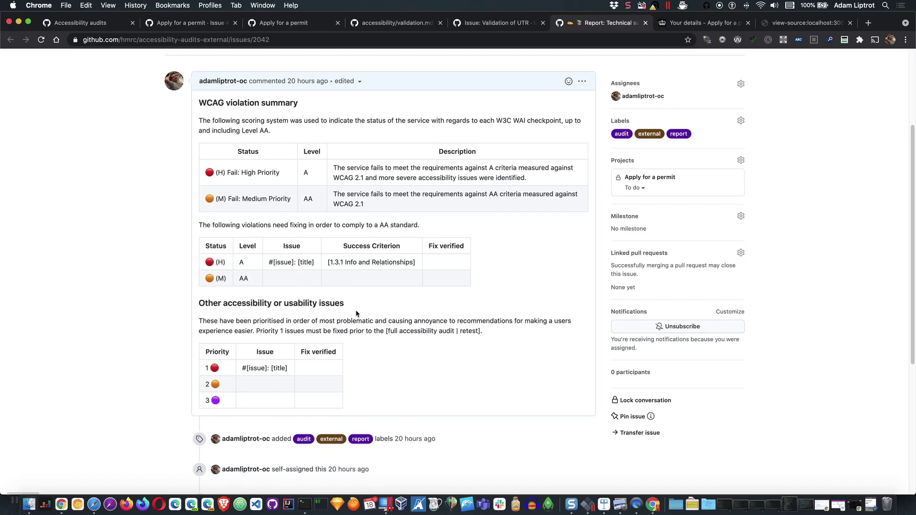
left_click(499, 22)
scroll(479, 205, "down", 4)
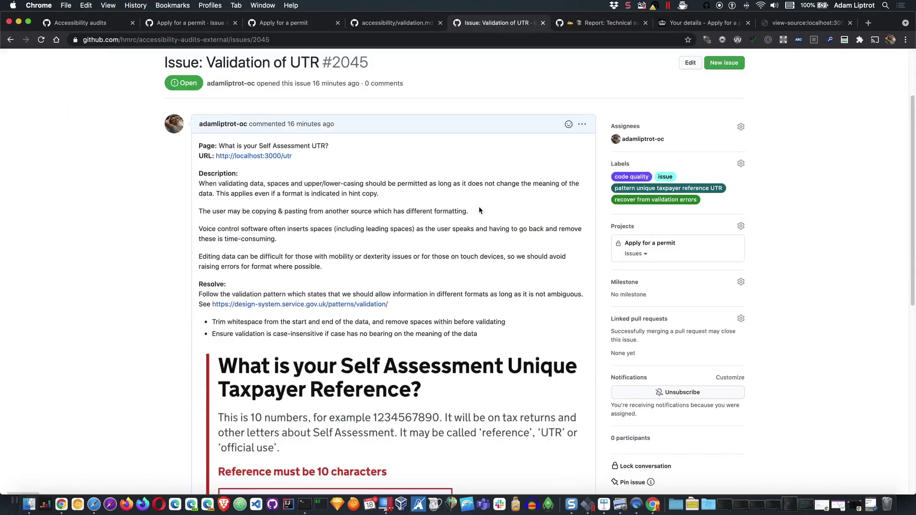
left_click(600, 30)
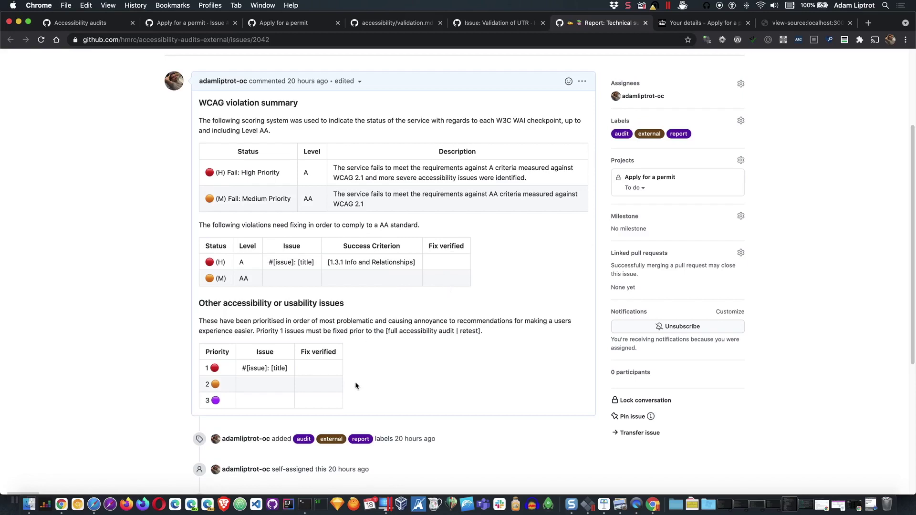
scroll(355, 386, "down", 2)
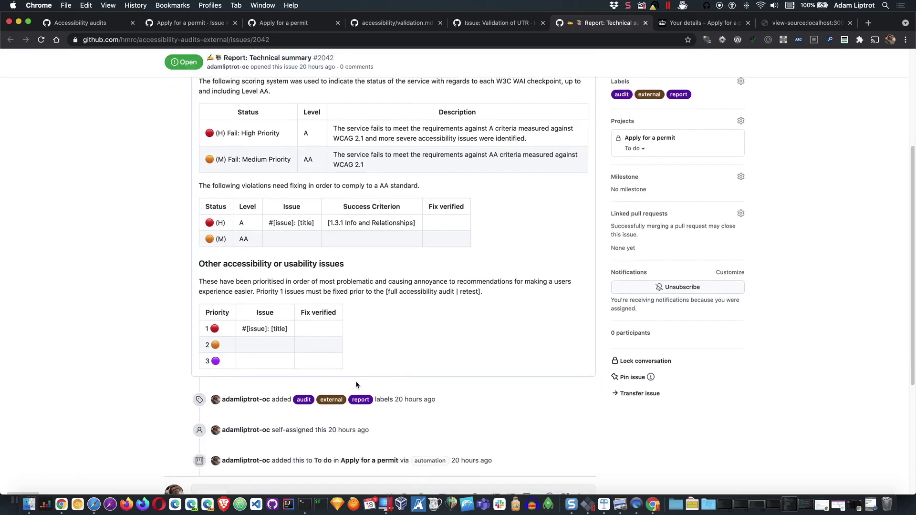
scroll(355, 382, "down", 4)
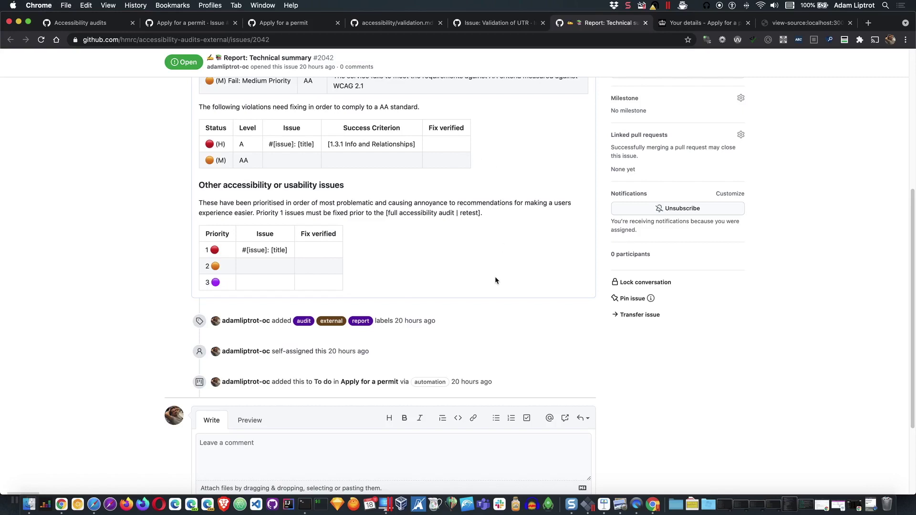
scroll(495, 271, "up", 2)
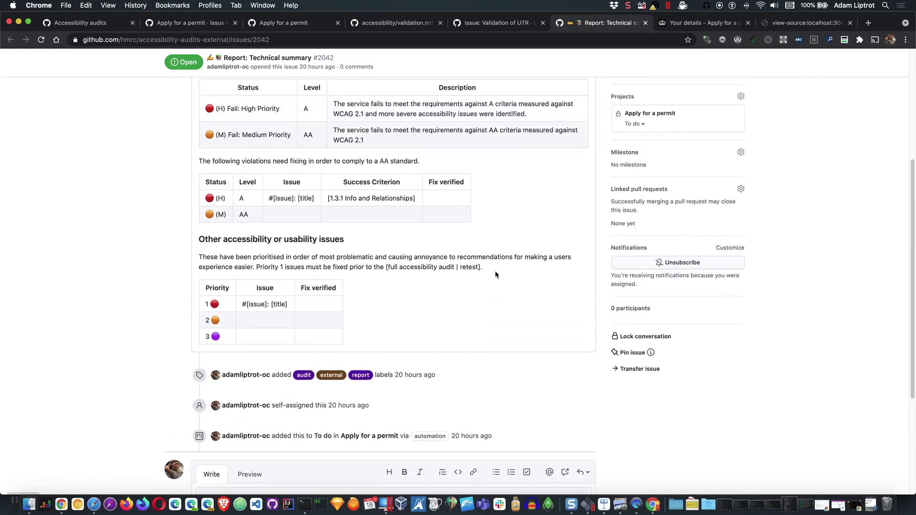